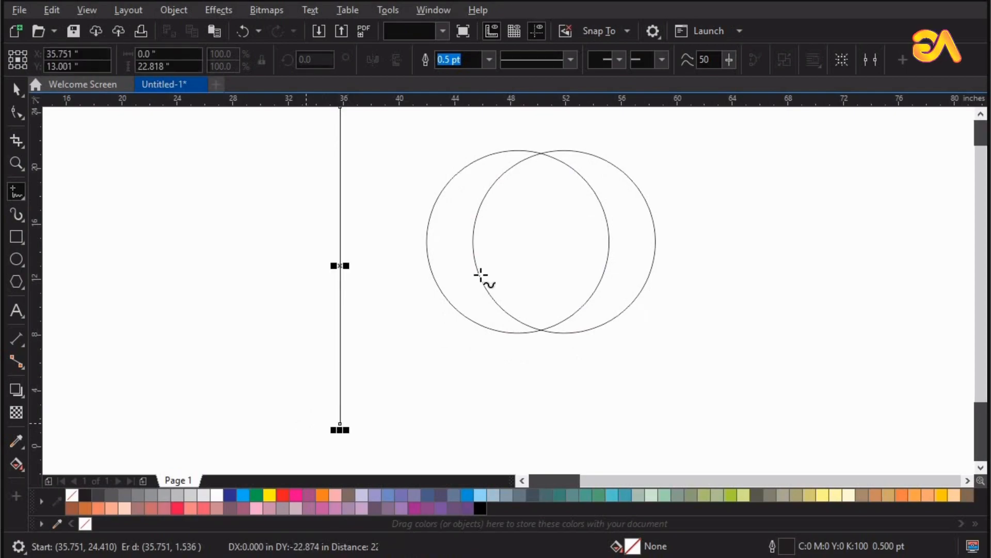
- Move the vertical line to the right circle's left edge and place a copy on the left circle's right quadrant
key("space")
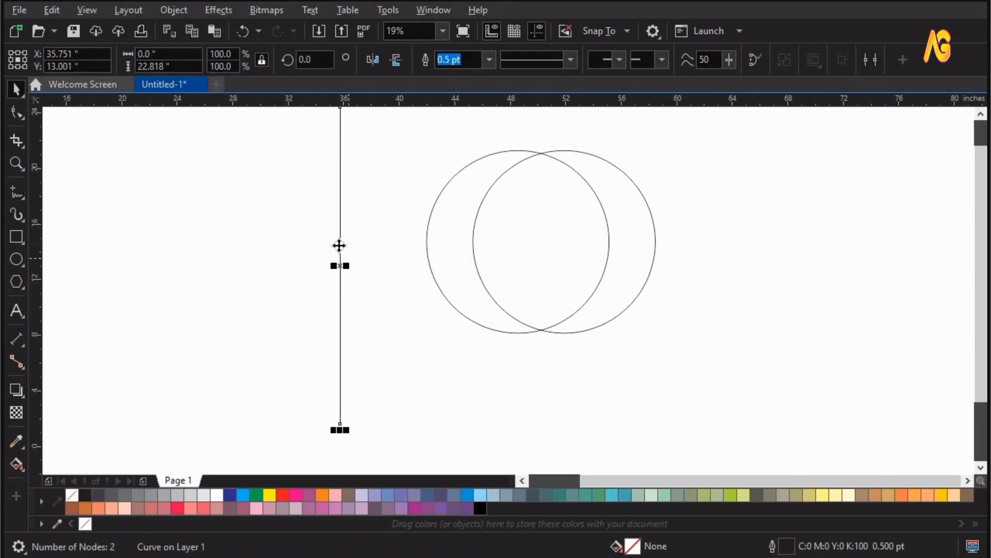
left_click_drag(376, 244, 471, 253)
scroll(566, 290, "up", 1)
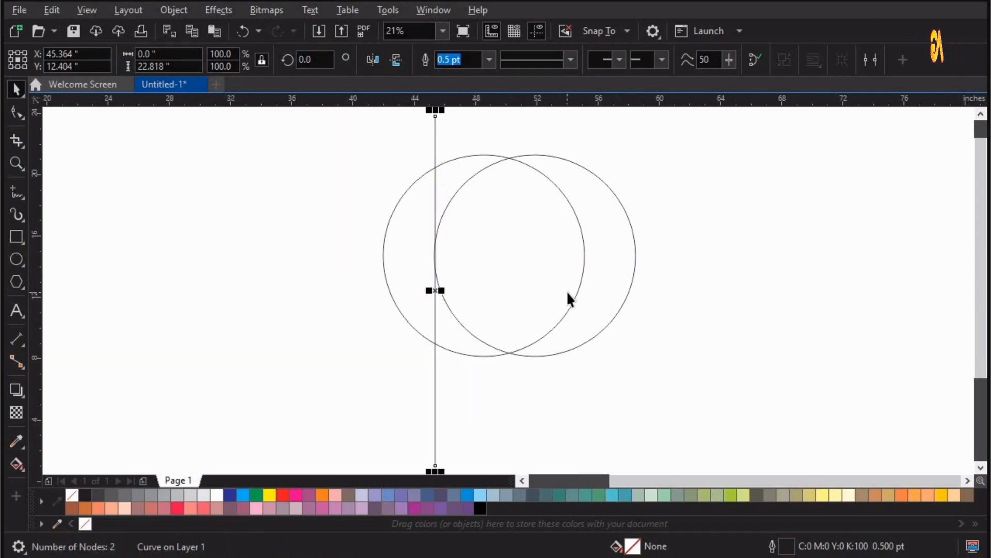
left_click_drag(458, 251, 583, 258)
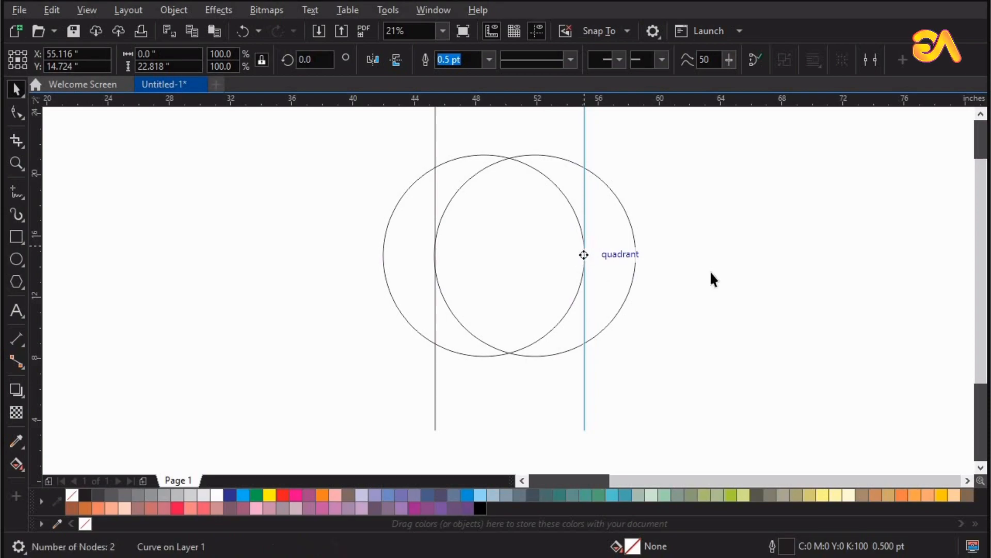
left_click(714, 276)
scroll(407, 302, "up", 1)
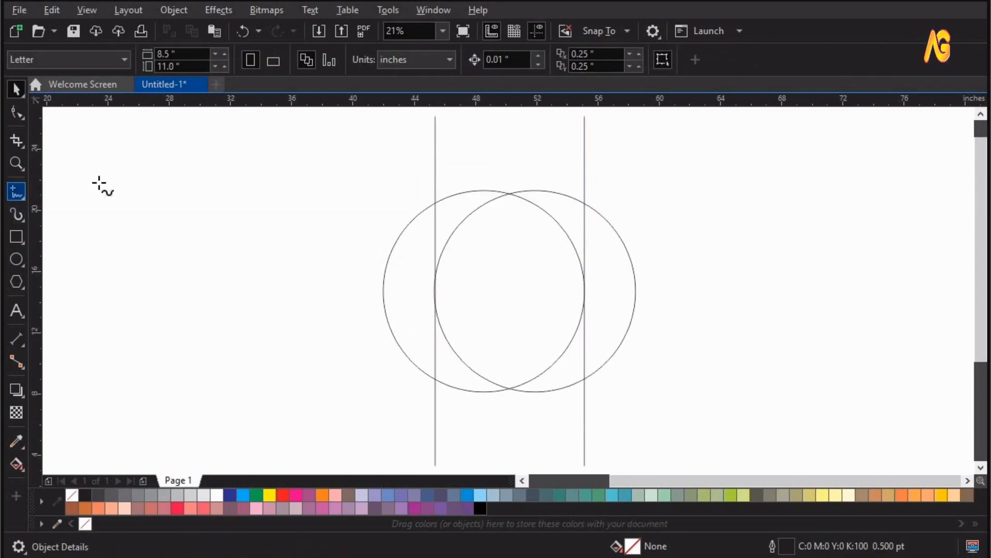
- Draw a horizontal line about 20 inches long to the left of the circles and rotate it to 340 degrees
left_click_drag(99, 181, 436, 181)
key("space")
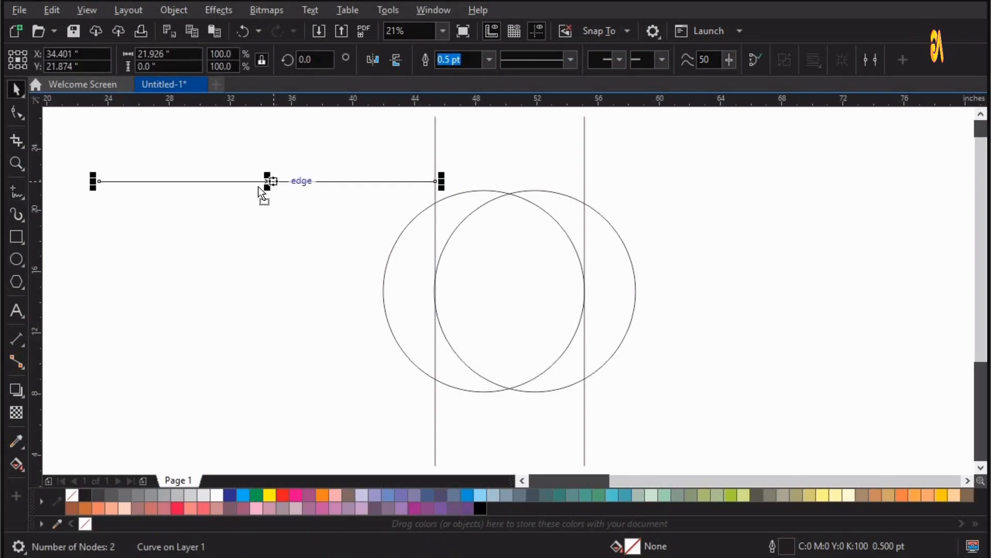
left_click_drag(267, 182, 244, 191)
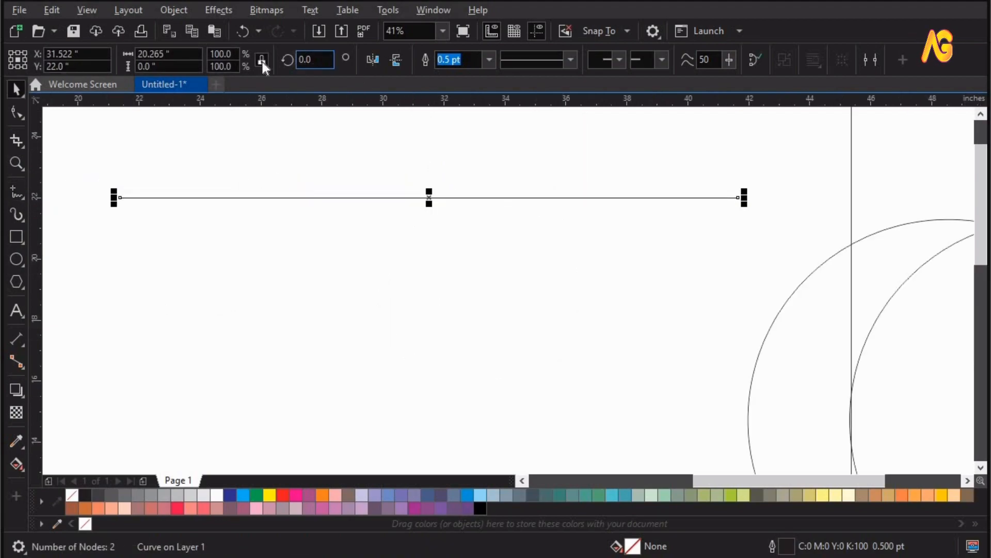
type("340")
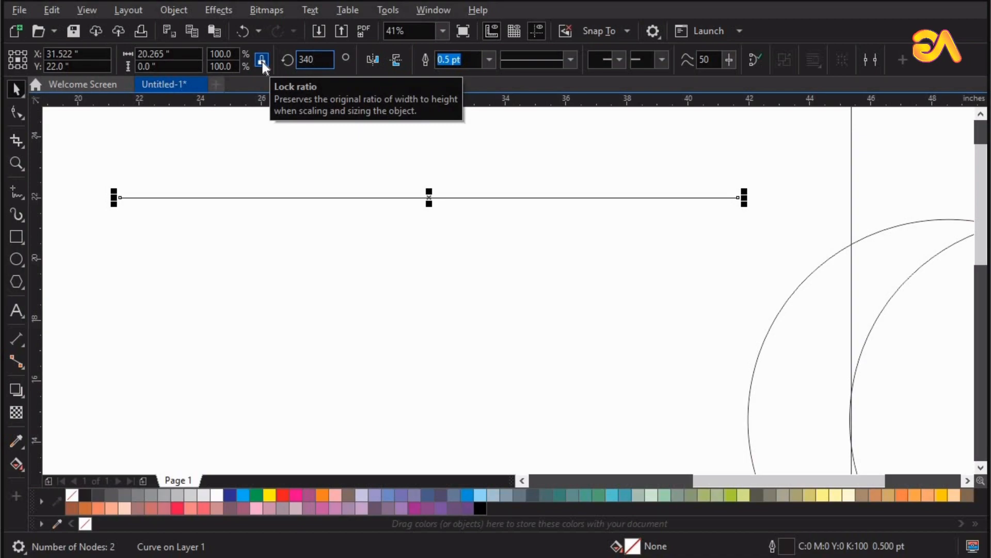
key("Return")
left_click(459, 210)
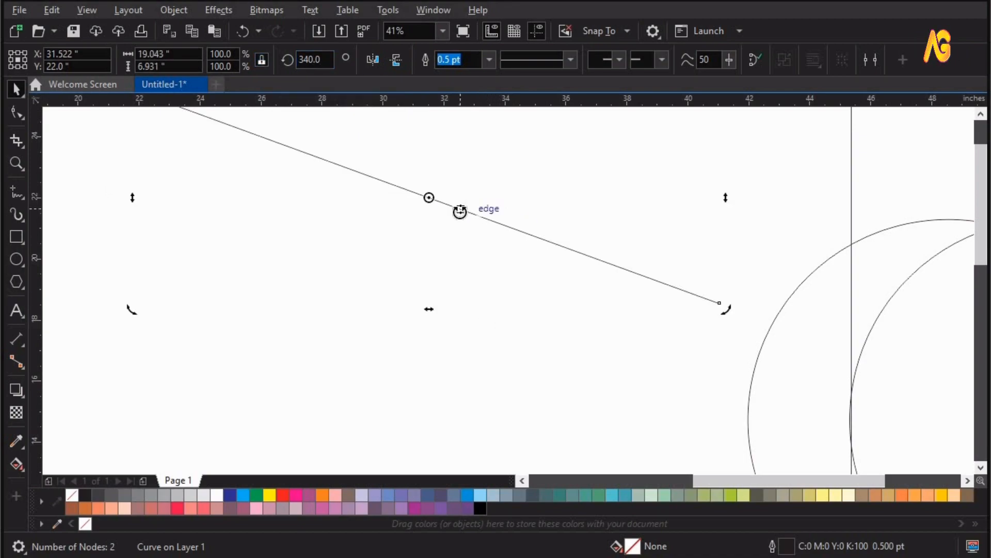
left_click(460, 210)
- Duplicate the slanted line just below the original and rotate the copy to 200 degrees
key("F5")
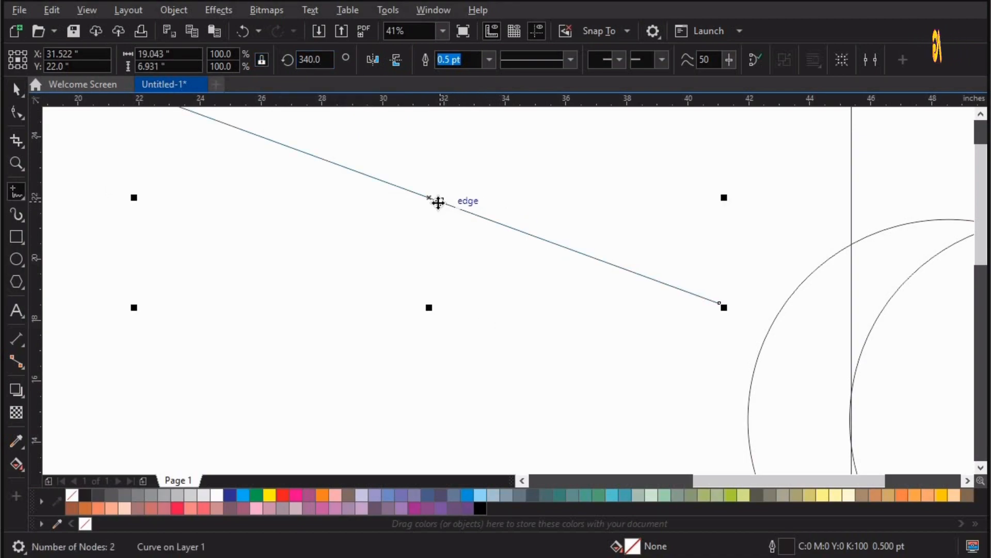
key("space")
left_click_drag(439, 202, 403, 272)
right_click(404, 272)
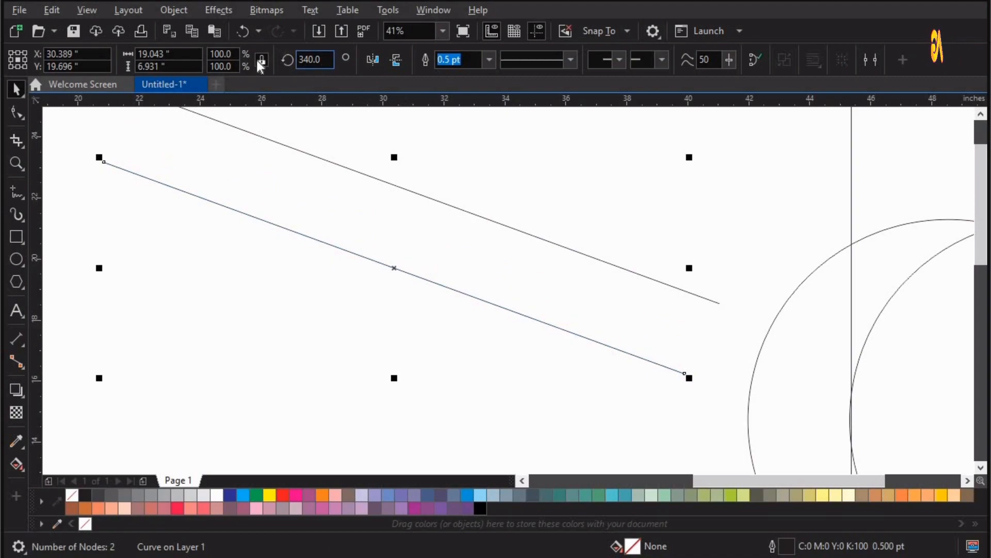
left_click_drag(257, 61, 257, 60)
type("200")
key("Return")
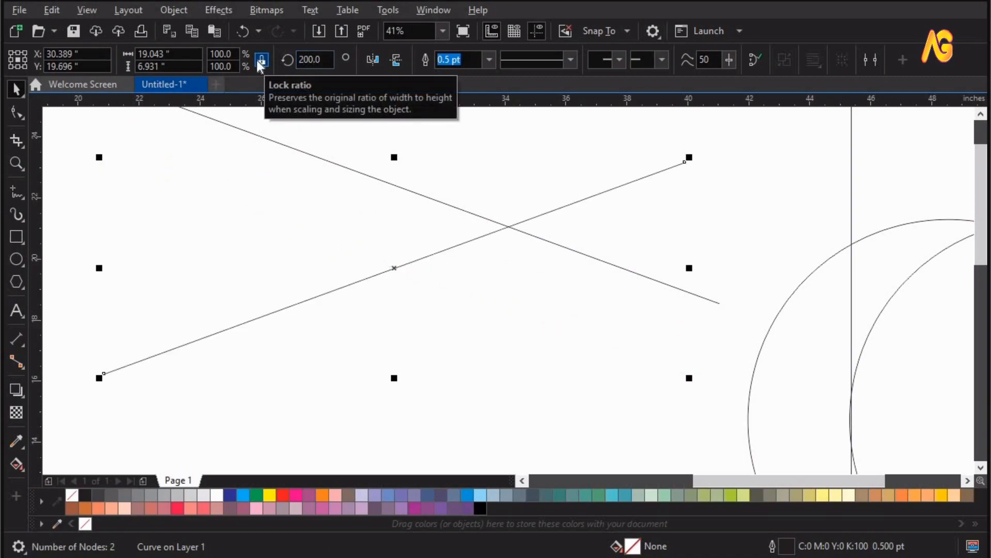
- Align the two slanted lines on their horizontal and vertical centres so they cross in the middle
left_click(597, 257, "shift")
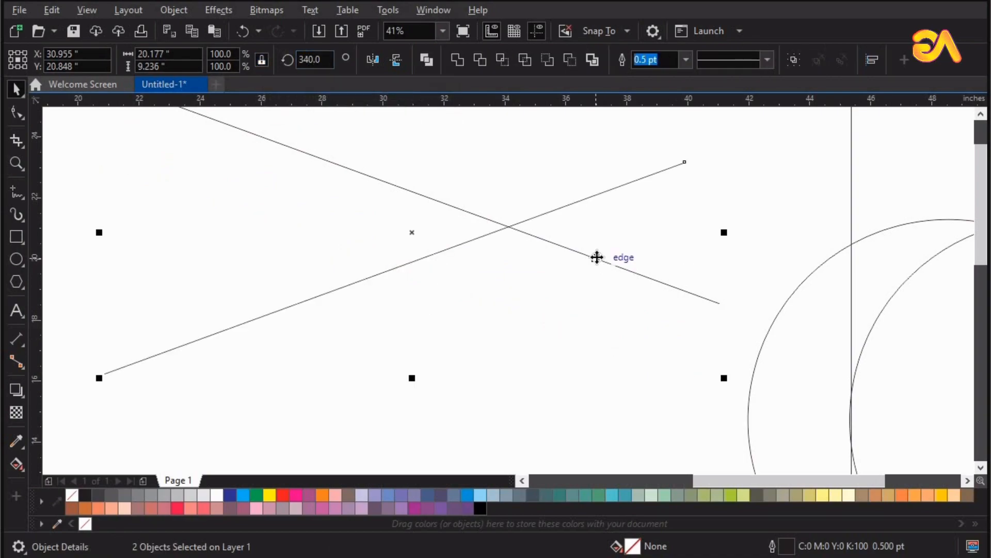
key("c")
key("e")
left_click(454, 265)
scroll(398, 192, "down", 3)
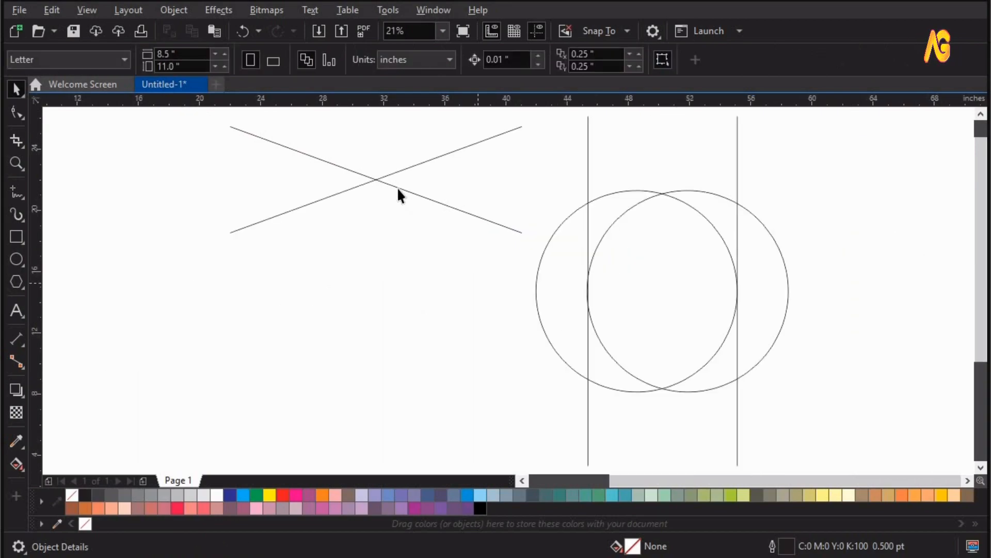
- Move the two crossed lines onto the upper part of the circles and group them
left_click(377, 180)
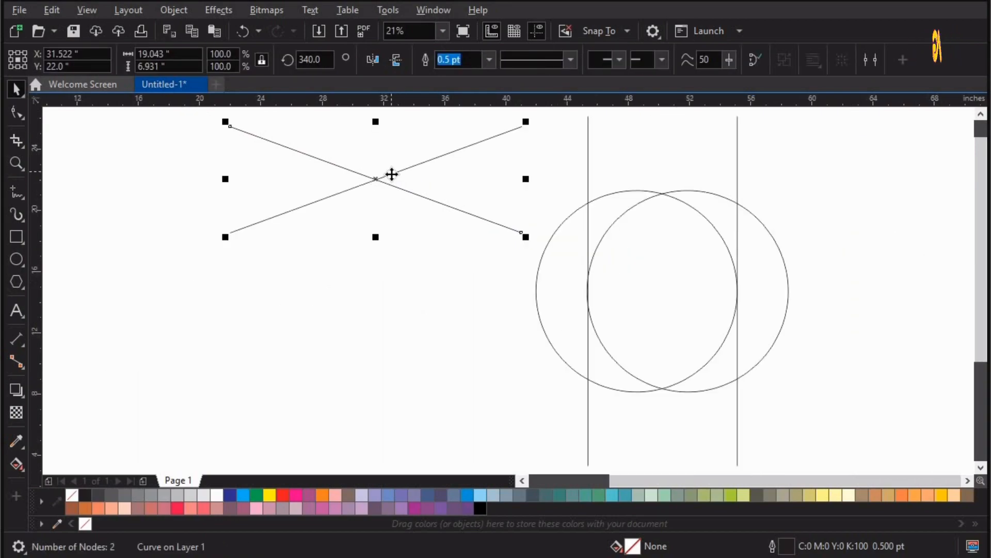
left_click(391, 176, "shift")
left_click_drag(391, 175, 605, 196)
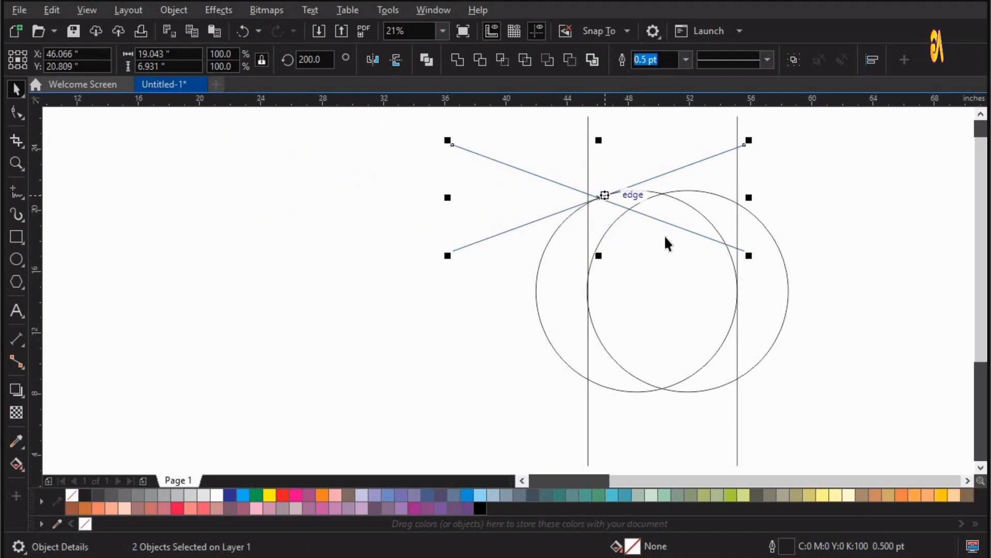
key("ctrl+g")
- Centre the crossed-line group horizontally on the right circle
left_click(661, 205, "shift")
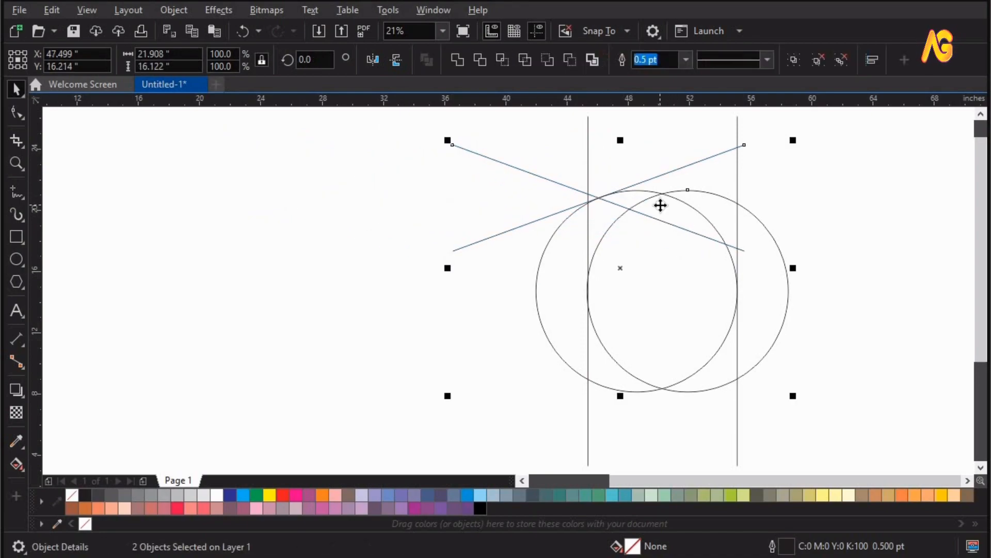
key("c")
left_click(799, 210)
- Group the two overlapping circles
key("F2")
left_click_drag(513, 153, 838, 286)
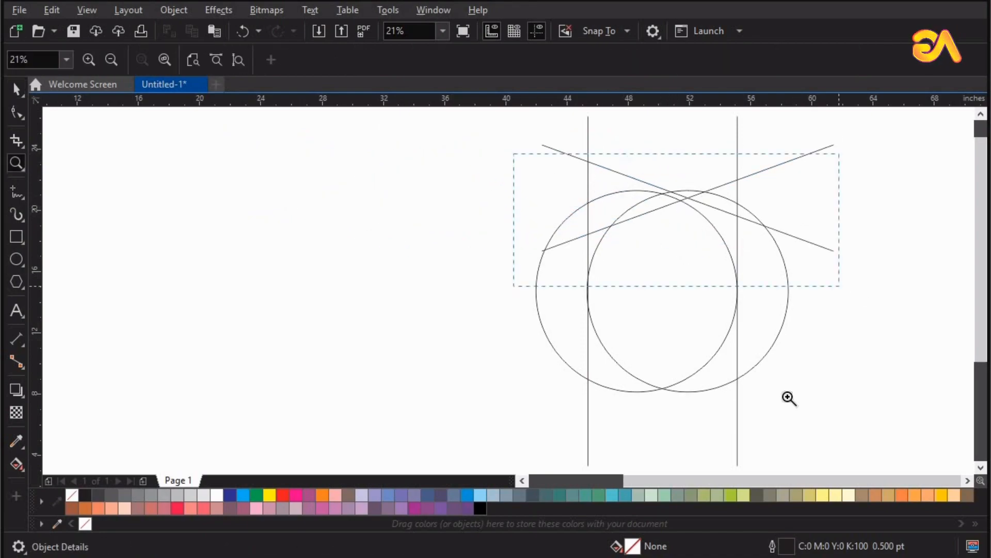
left_click(739, 423)
left_click(179, 308, "shift")
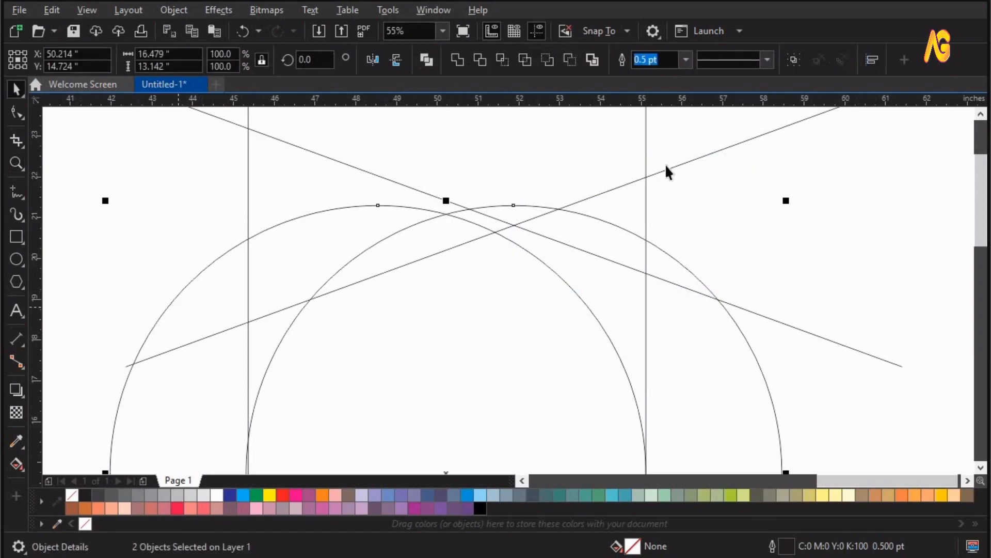
left_click(797, 58)
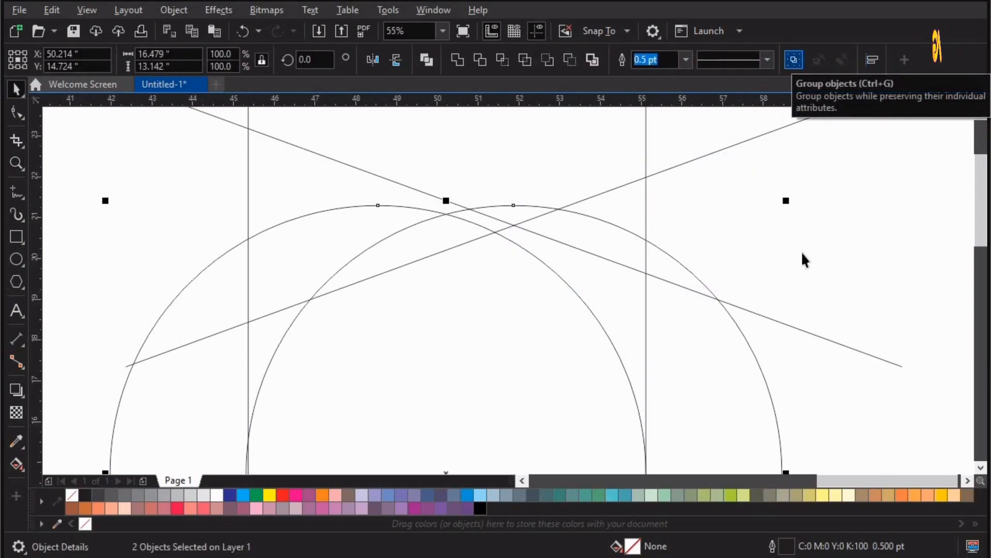
- Centre the crossed-line group horizontally and vertically on the circle group
left_click(670, 296)
left_click(668, 282)
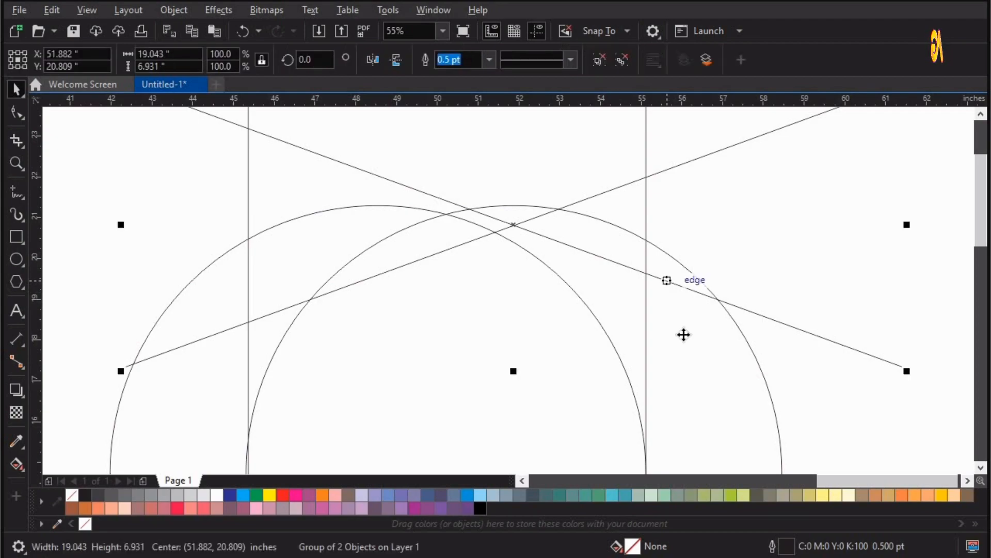
key("ctrl+a")
key("c")
key("e")
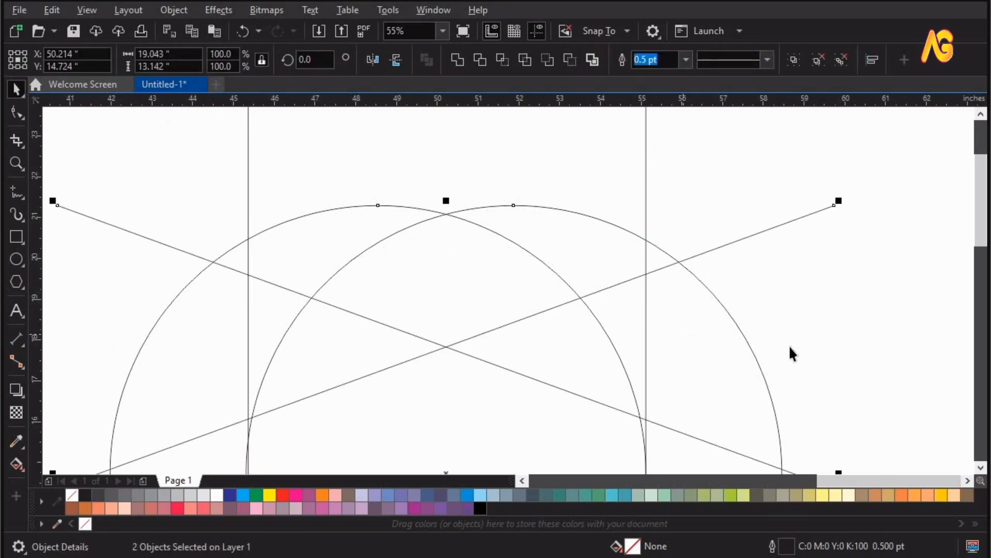
- Move the crossed-line group up so its centre sits on the circles' upper intersection, and check the fit up close
key("Escape")
left_click_drag(444, 346, 446, 215)
key("z")
left_click_drag(364, 175, 510, 234)
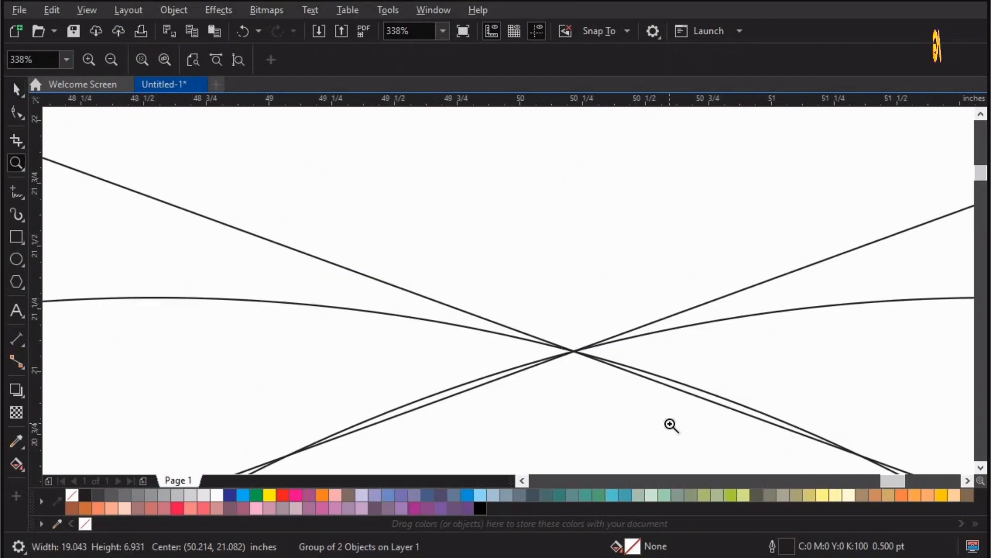
key("F4")
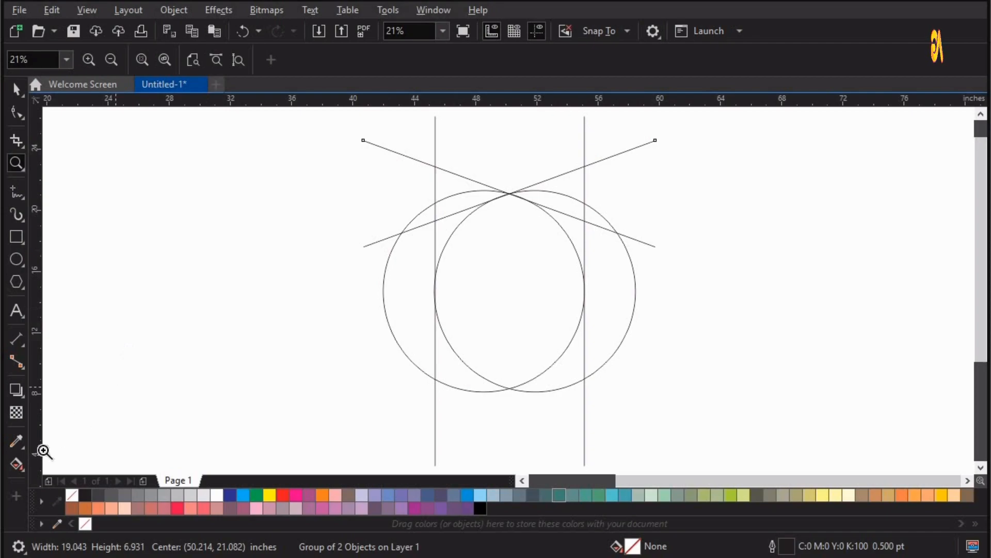
- Smart-fill the circles' overlap and the two upper corner areas bounded by the slanted and vertical lines with 90% black
left_click(23, 470)
left_click(54, 480)
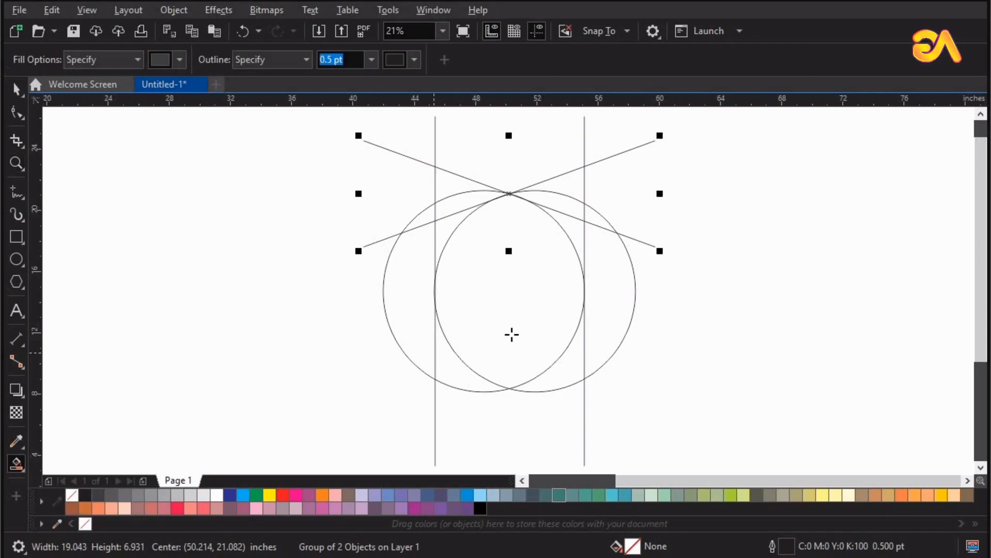
left_click(511, 335)
left_click(579, 236)
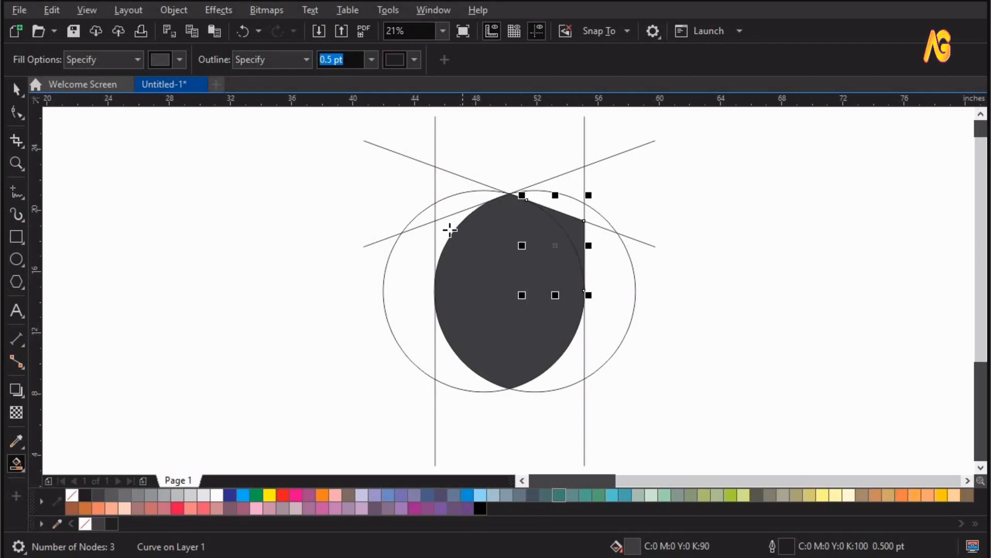
left_click(450, 232)
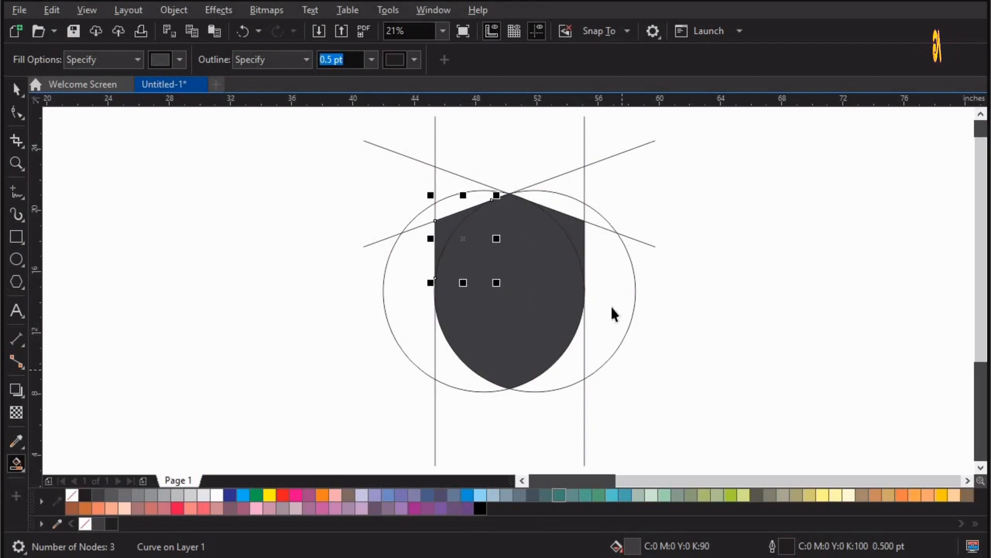
key("space")
left_click_drag(611, 303, 848, 296)
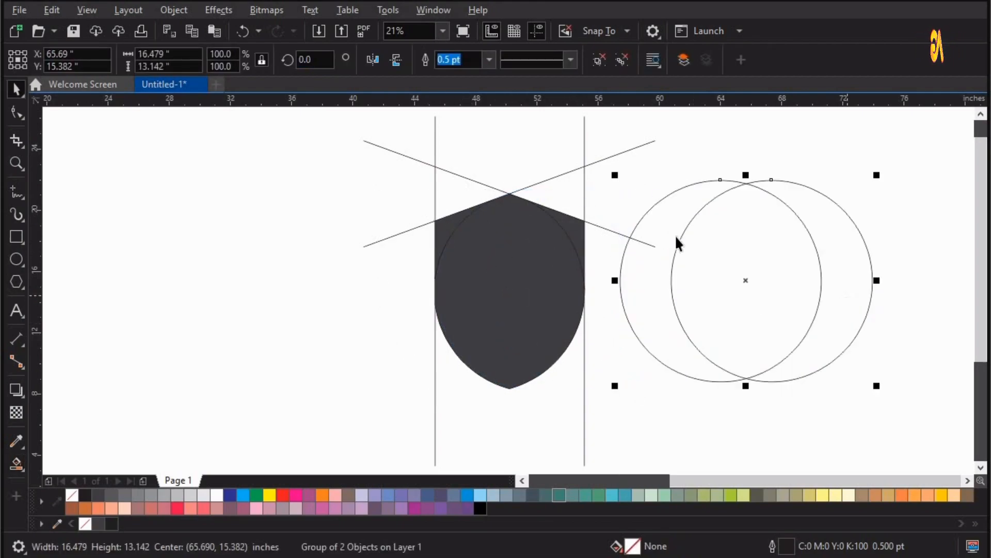
key("ctrl+z")
- Move the three filled pieces out to the left of the construction lines and weld them into one shield
left_click(735, 208)
left_click_drag(735, 207, 460, 322)
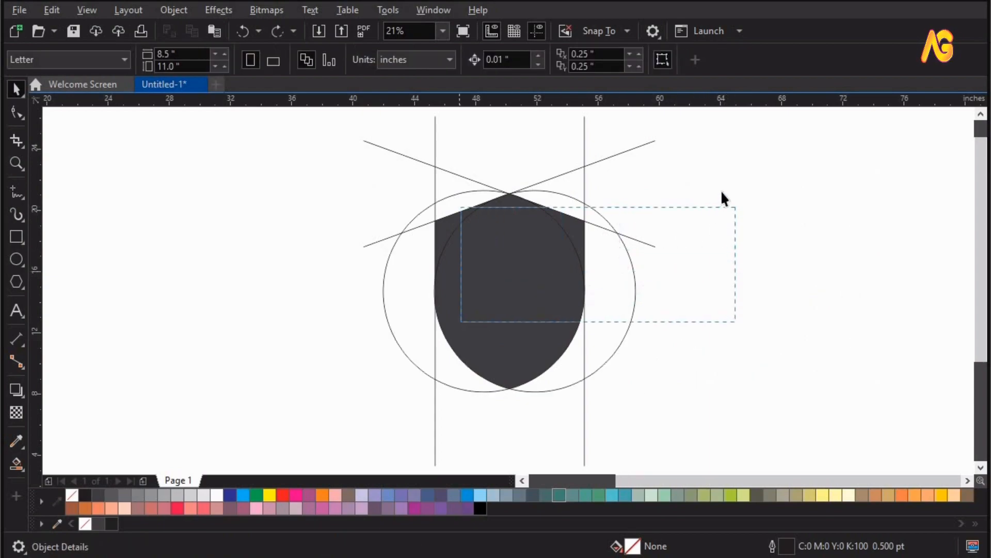
left_click_drag(721, 190, 396, 403)
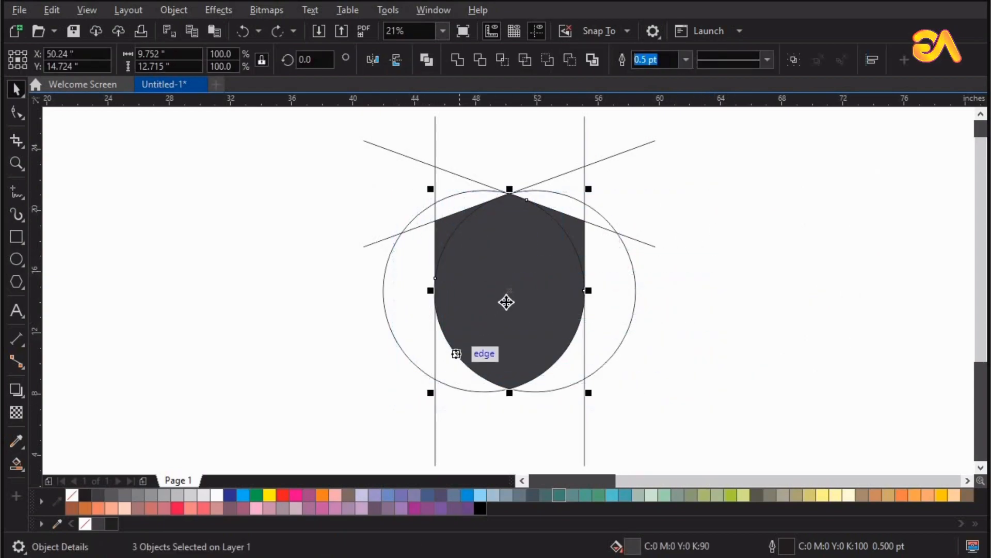
left_click_drag(508, 293, 198, 329)
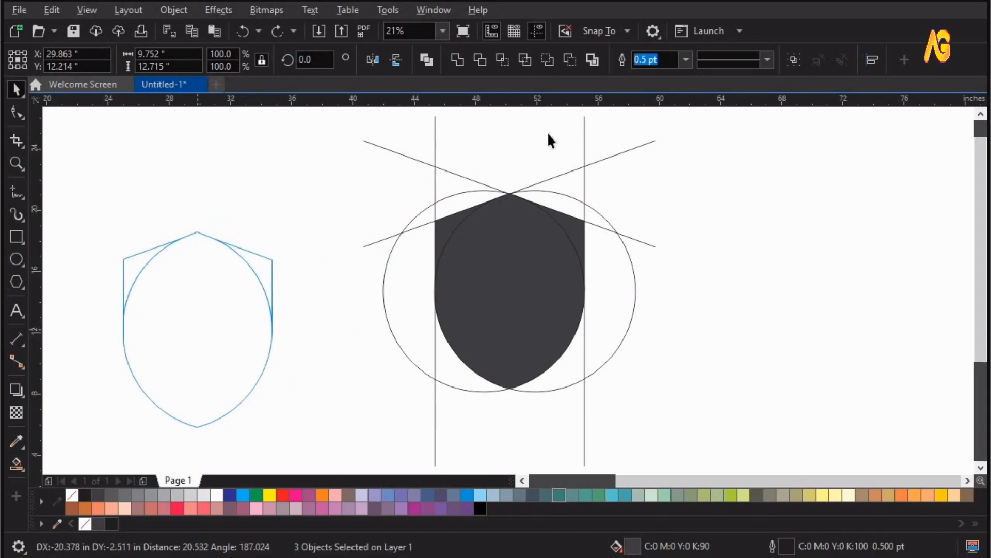
left_click(457, 60)
key("Escape")
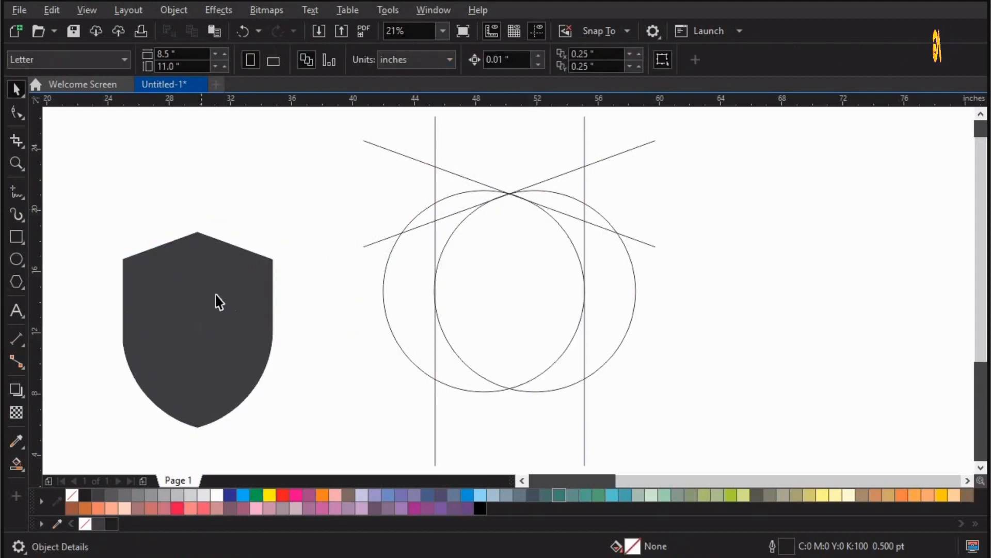
- Move the shield up slightly and fill it with 100% black
left_click_drag(221, 239, 225, 185)
left_click(85, 495)
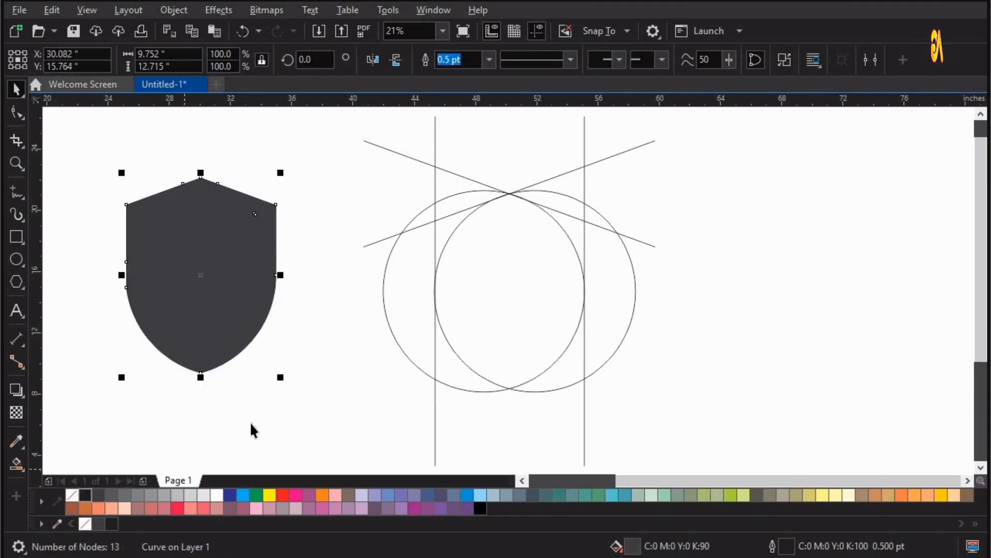
left_click(360, 383)
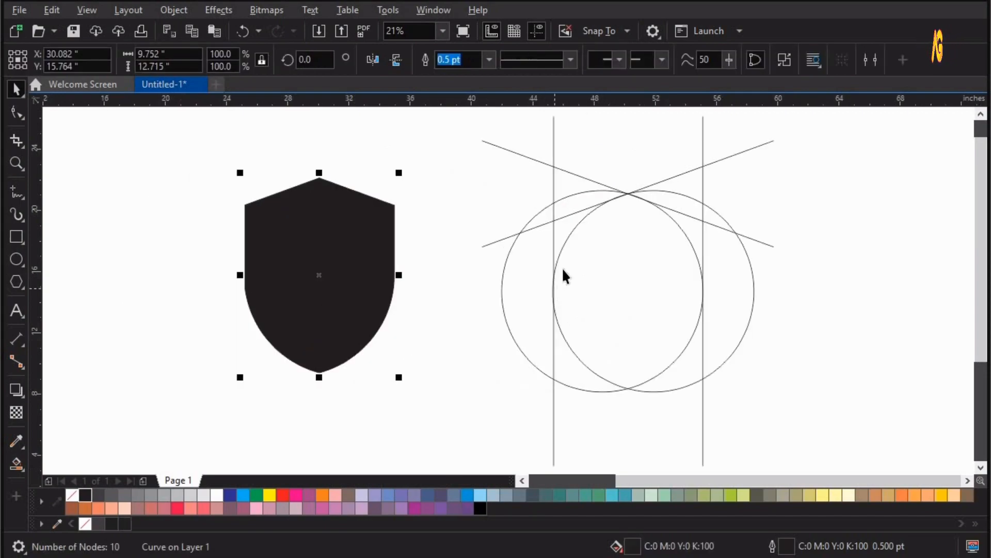
- Delete the construction lines and circles, and move the black shield to the right into their place
scroll(563, 276, "down", 3)
left_click_drag(487, 148, 775, 433)
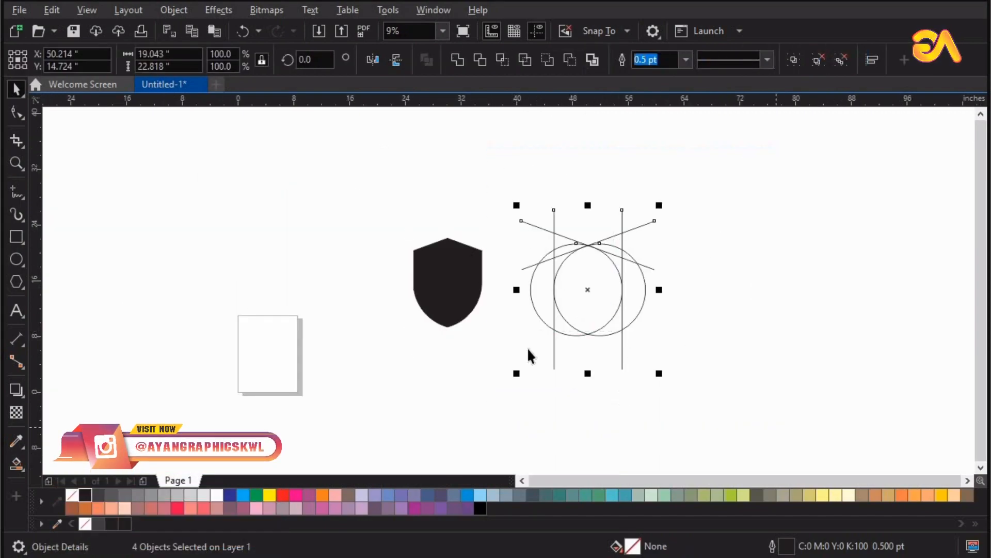
key("Delete")
left_click_drag(444, 280, 713, 281)
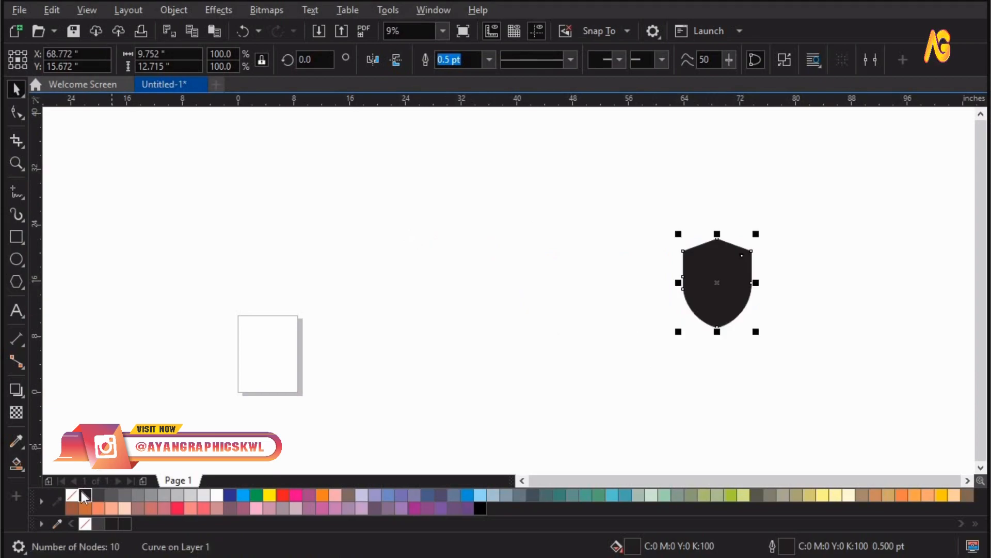
- Remove the shield's fill and set its outline width to 3.0 pt
left_click(72, 495)
key("z")
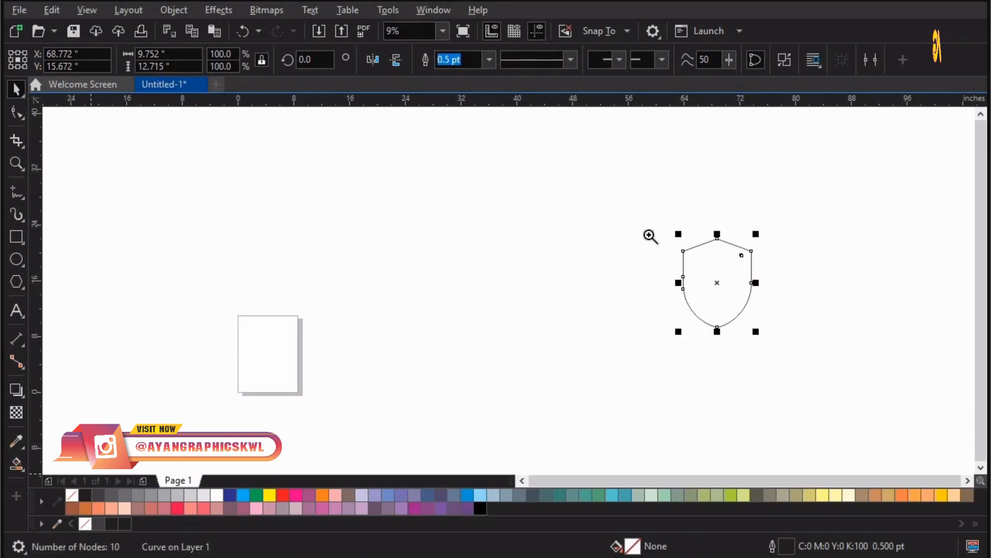
left_click_drag(643, 214, 674, 370)
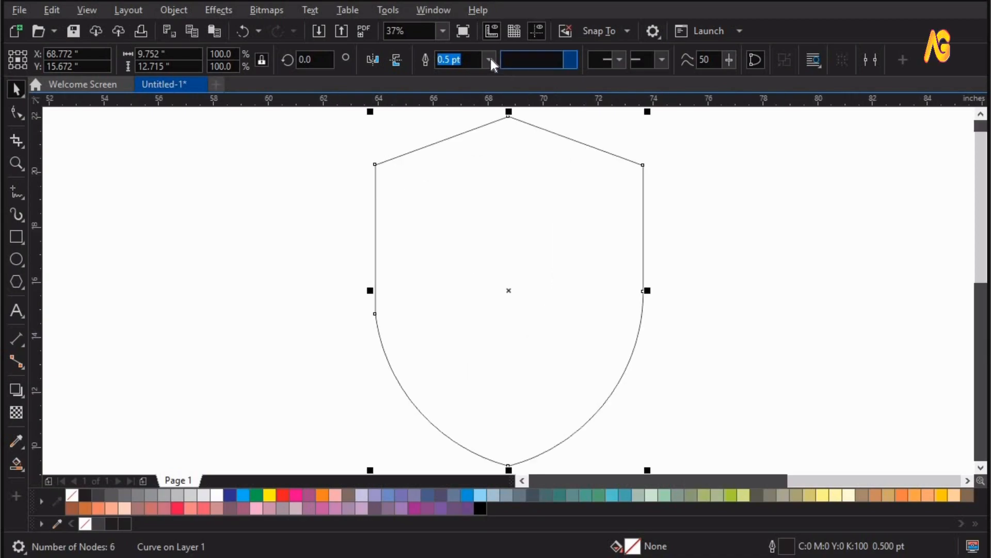
left_click(489, 59)
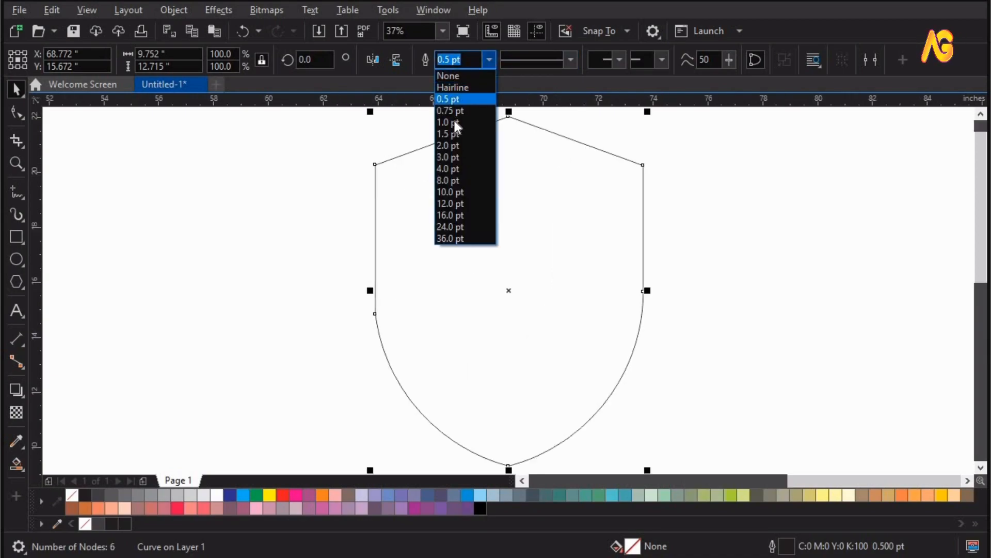
left_click(450, 127)
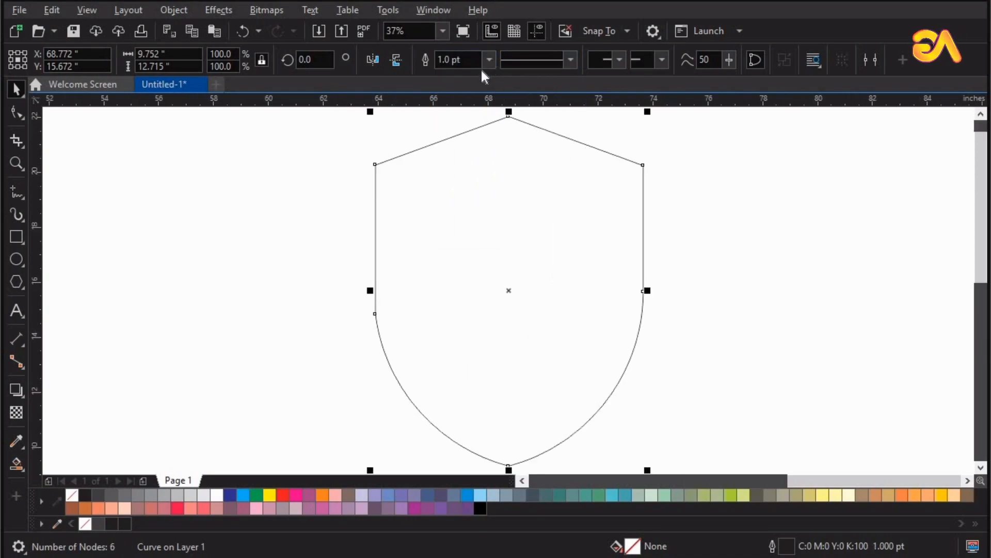
left_click(488, 59)
left_click(458, 157)
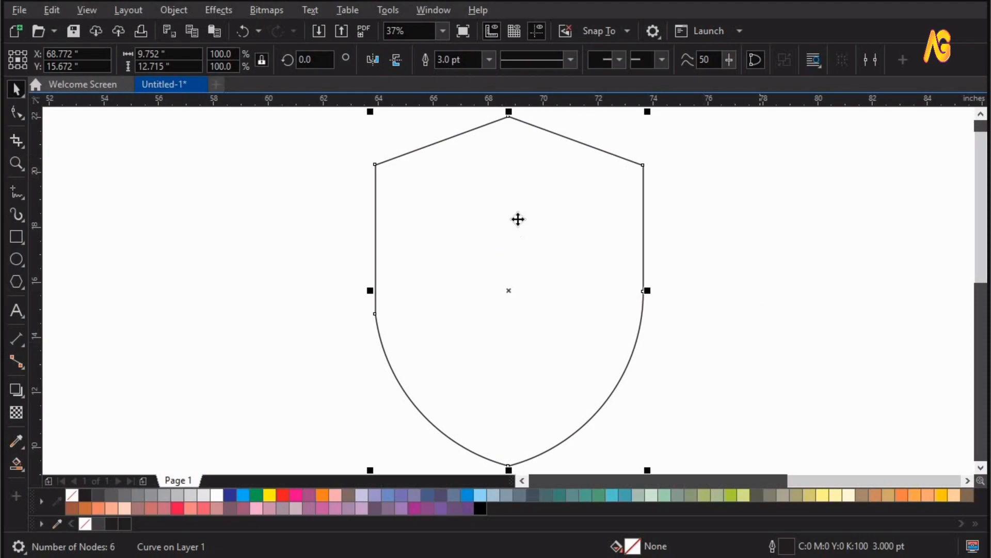
- Place a centred copy scaled to about 38% inside the shield and blend the inner and outer outlines
left_click_drag(646, 112, 621, 223)
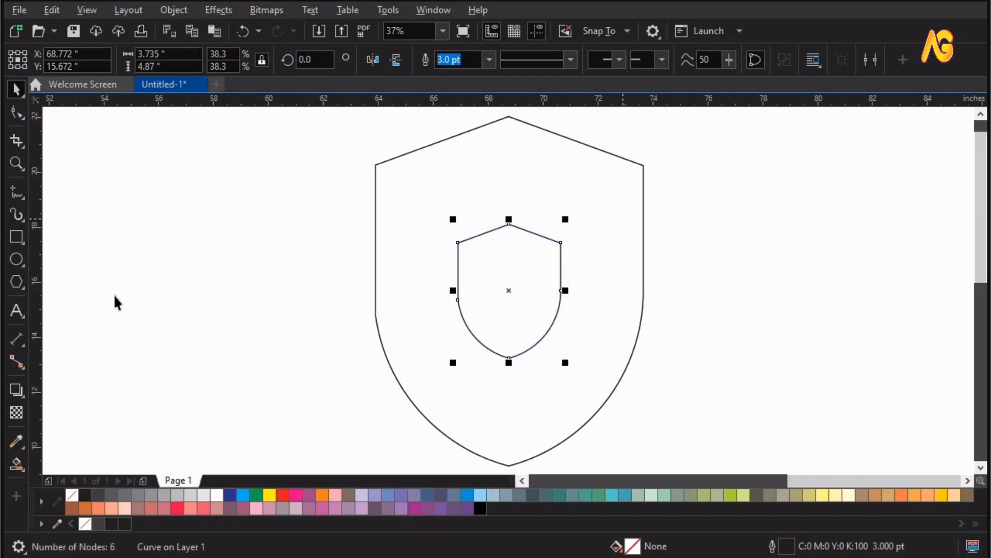
key("ctrl+a")
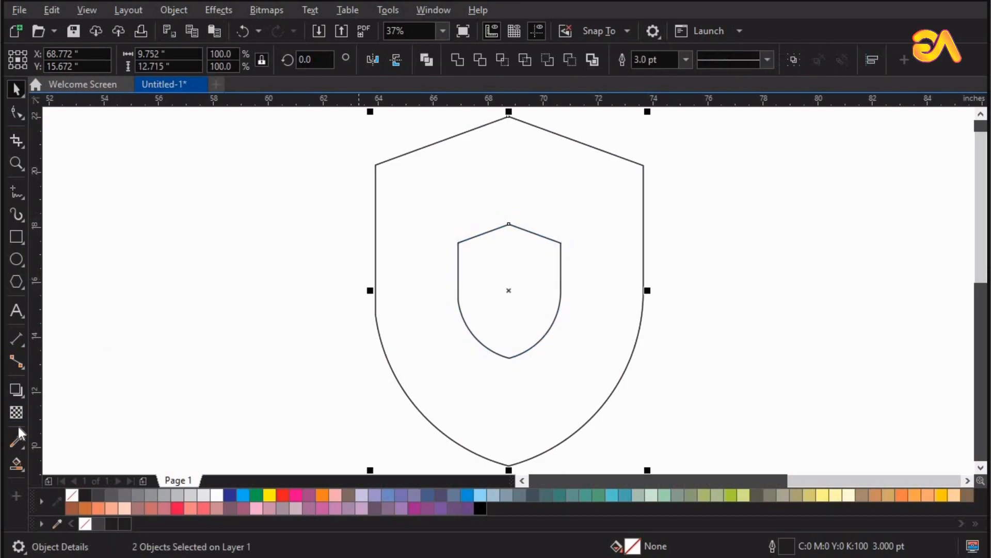
left_click(23, 398)
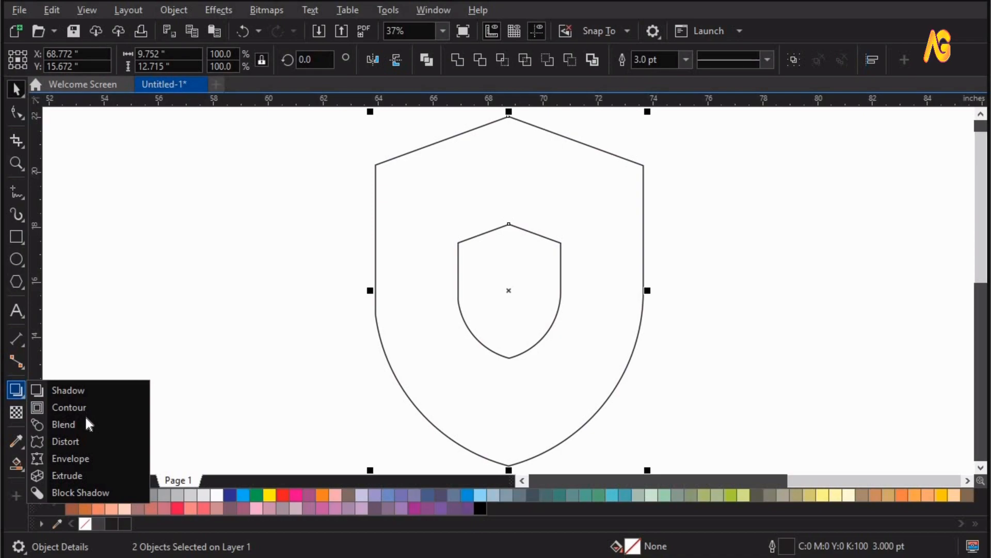
left_click(84, 421)
left_click_drag(500, 247, 511, 123)
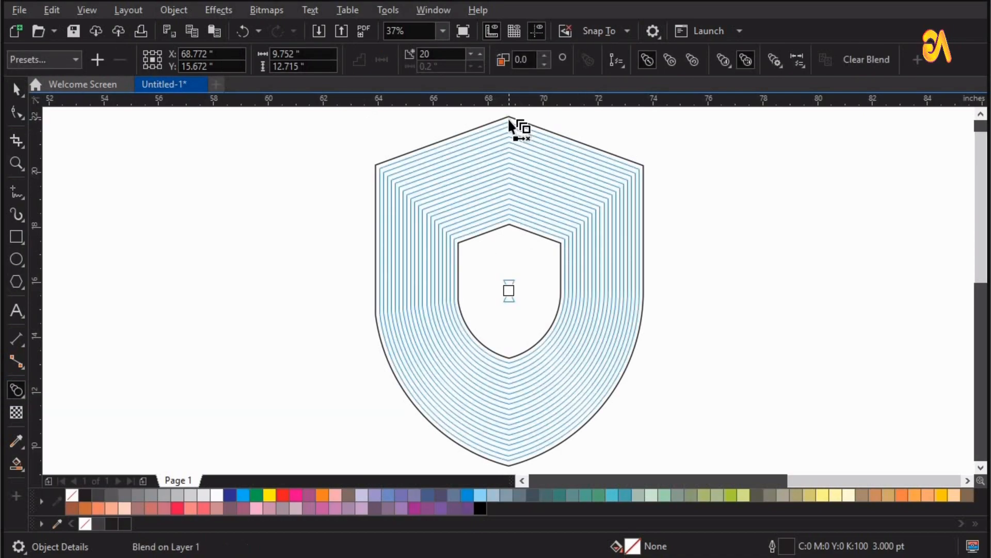
- Set the number of blend steps to 3
double_click(434, 54)
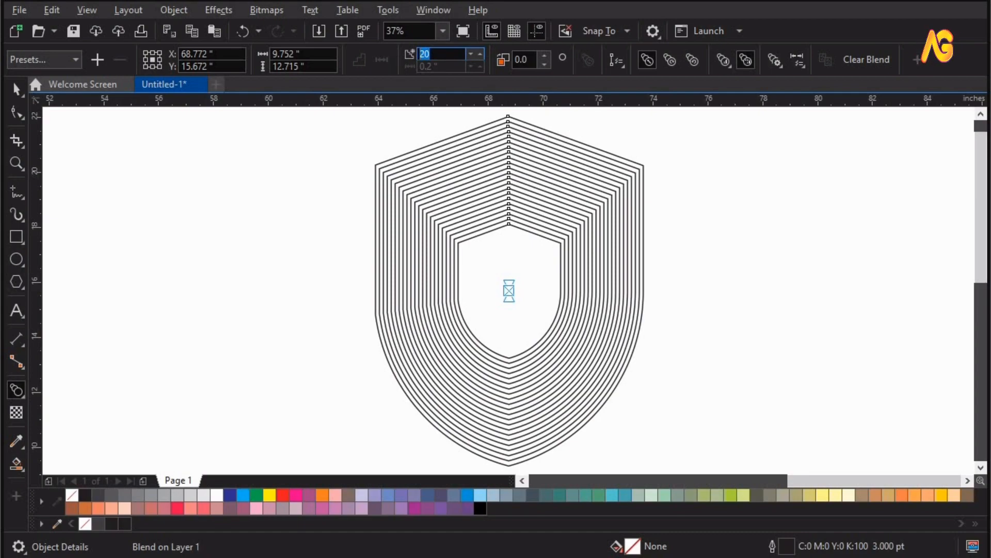
type("3")
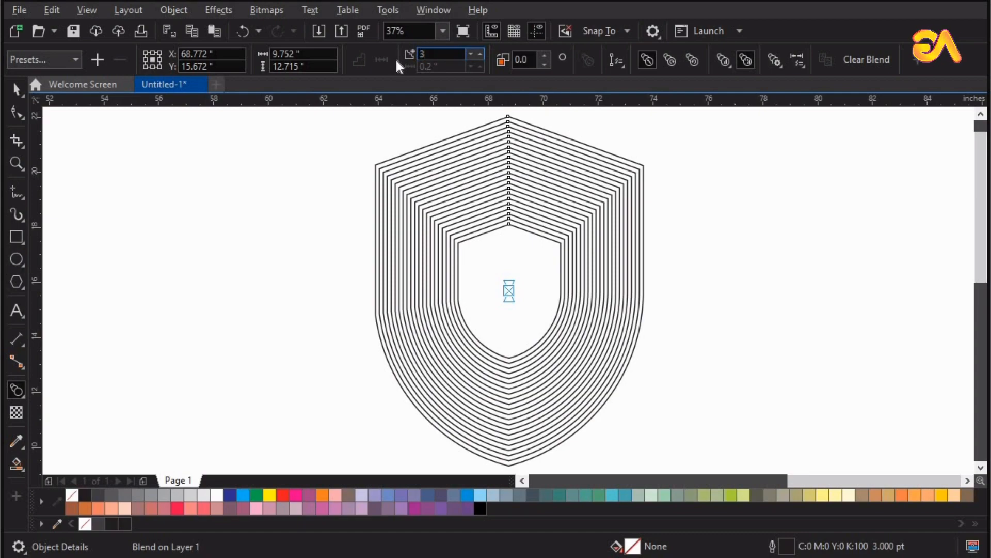
key("Return")
left_click(758, 206)
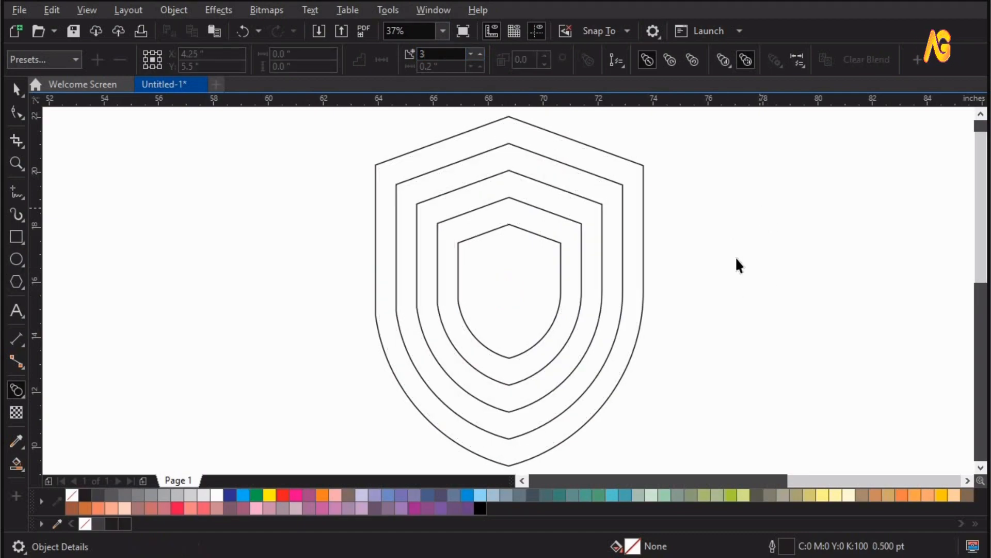
- Break the blend apart and ungroup its three intermediate shield outlines
key("space")
left_click(459, 227)
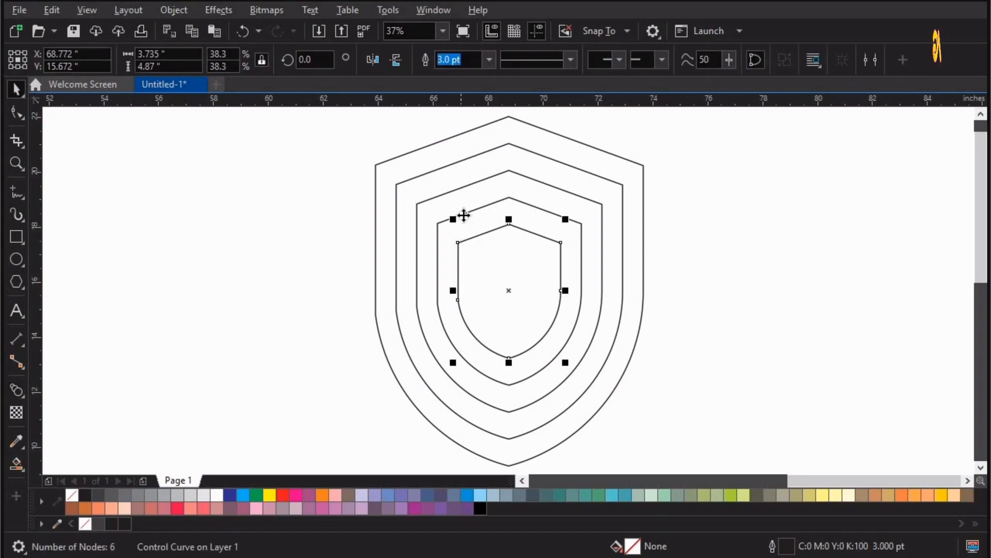
left_click(463, 213)
left_click(86, 11)
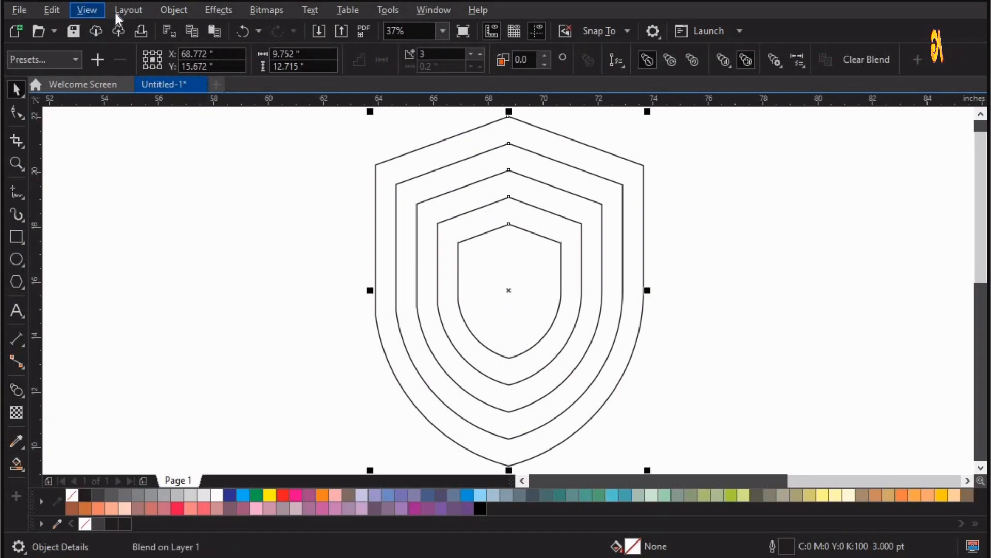
mouse_move(172, 14)
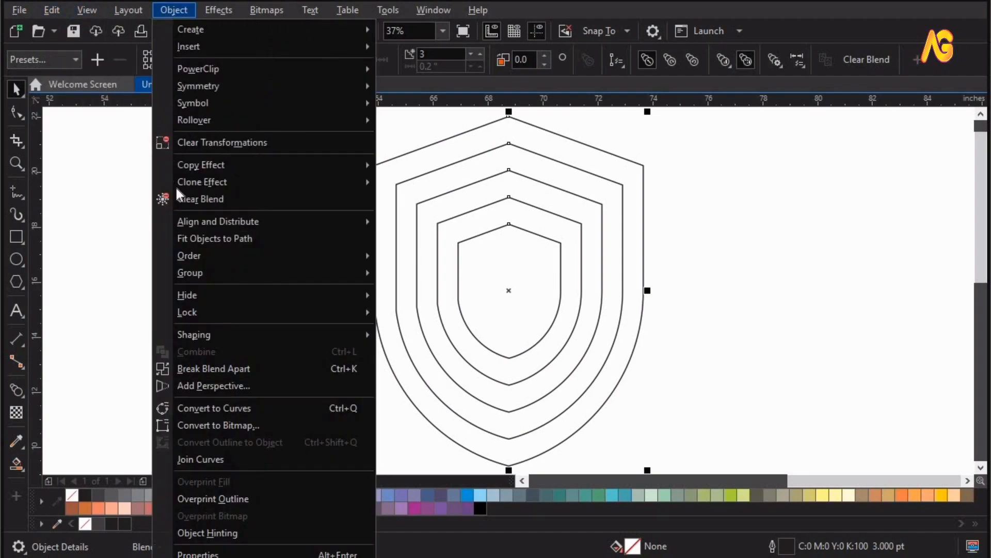
left_click(206, 370)
left_click_drag(597, 206, 401, 211)
key("ctrl+z")
left_click(599, 63)
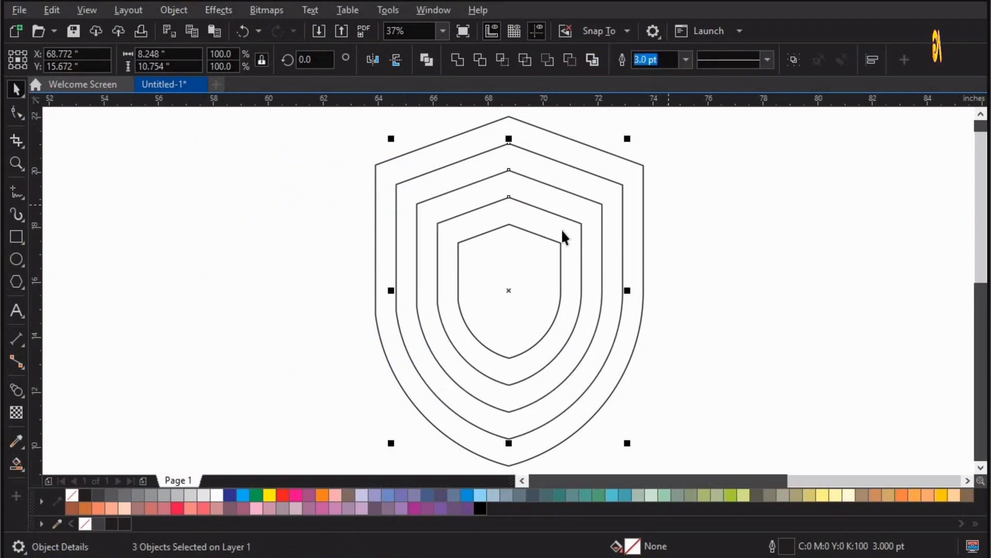
- Combine all five nested shield outlines into a single curve
scroll(667, 205, "down", 2)
key("ctrl+a")
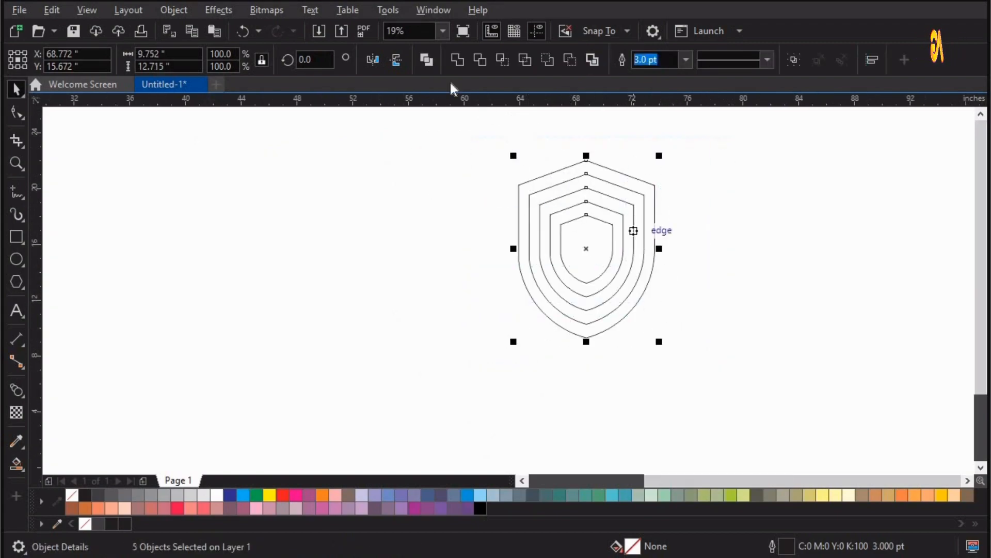
left_click(425, 60)
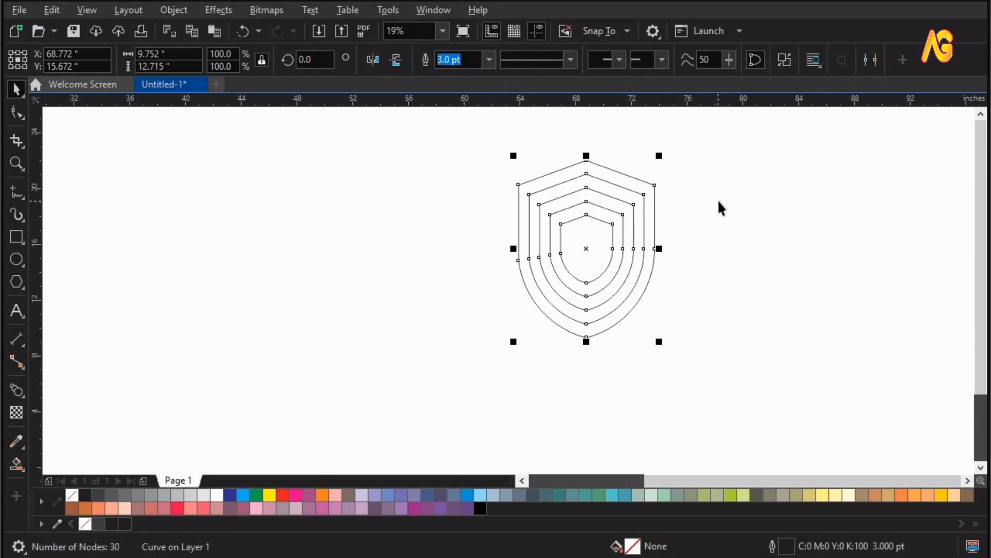
left_click(718, 201)
scroll(661, 235, "up", 2)
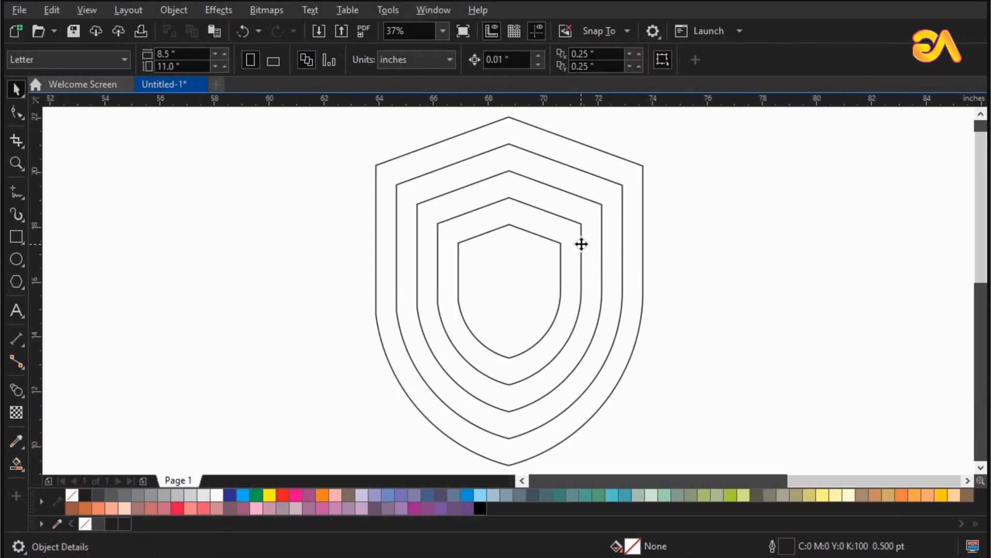
- Try a magenta fill on the combined shield outlines and undo it
left_click(582, 244)
left_click_drag(295, 496, 386, 309)
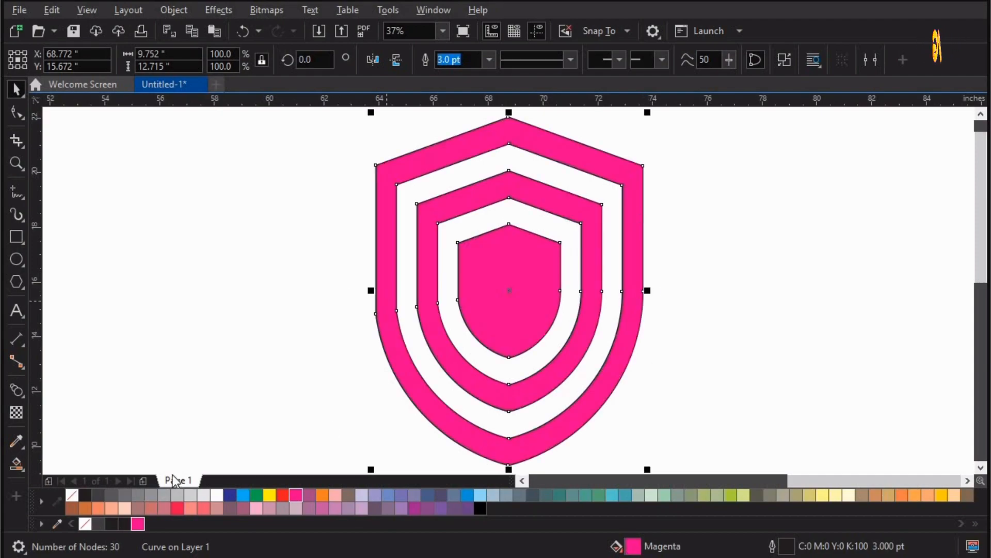
key("ctrl+z")
left_click(283, 369)
- Draw a straight horizontal line about 30.2 inches long across the upper part of the shield with the Freehand tool
scroll(286, 368, "down", 1)
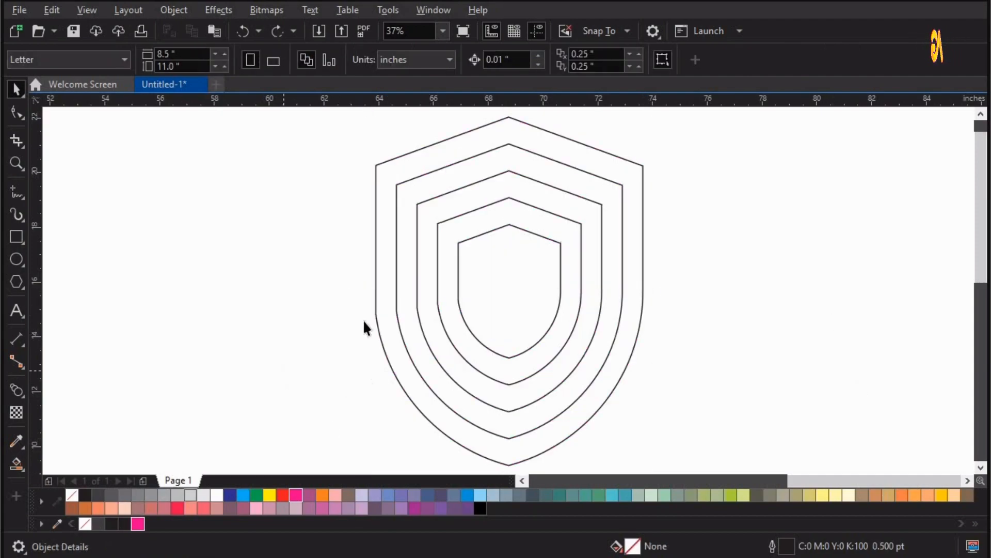
key("z")
left_click_drag(229, 175, 613, 436)
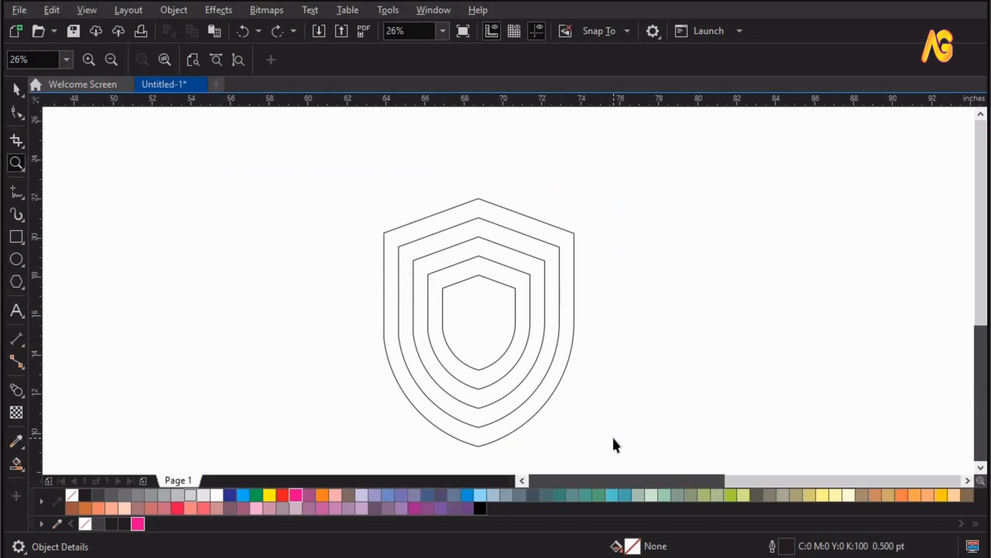
key("space")
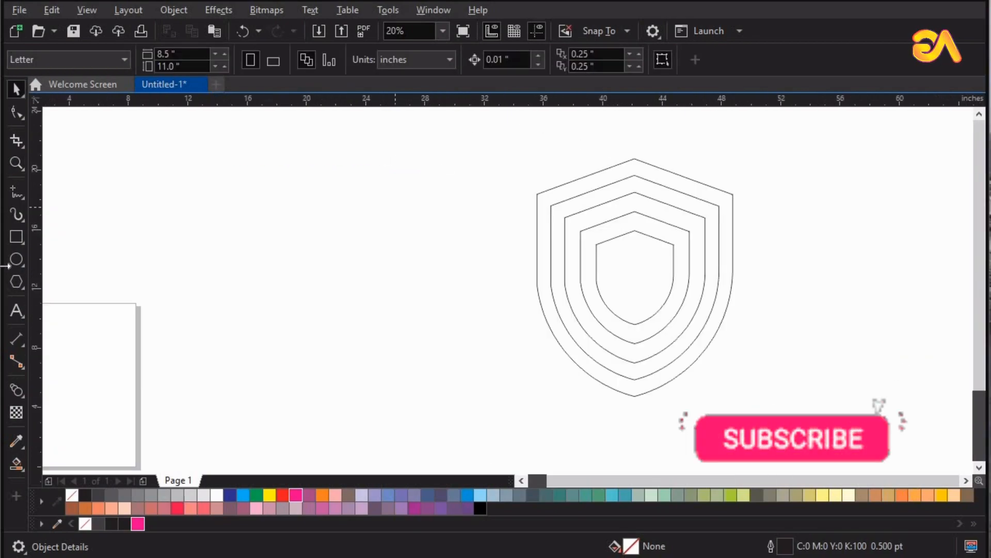
left_click(22, 198)
left_click(67, 190)
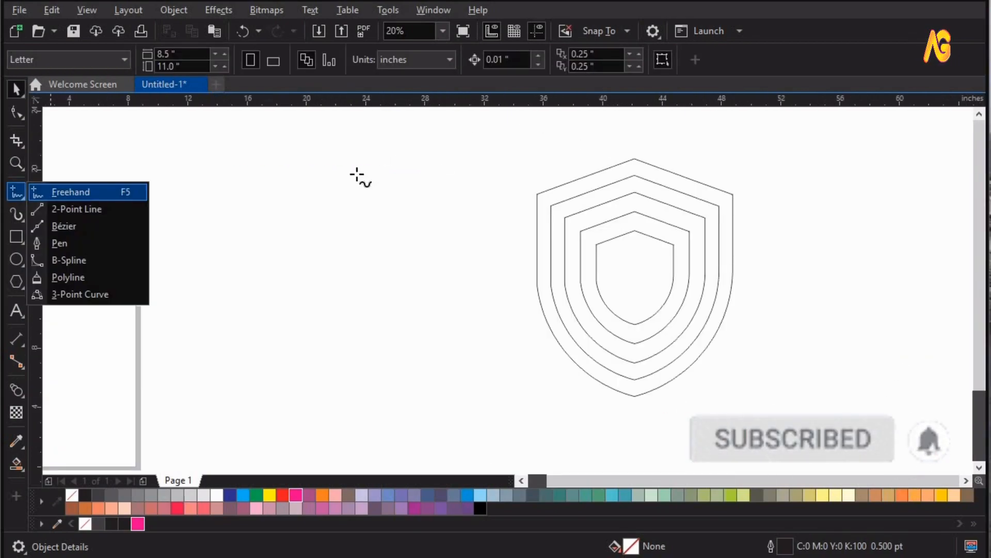
left_click(357, 174)
left_click(804, 173)
key("space")
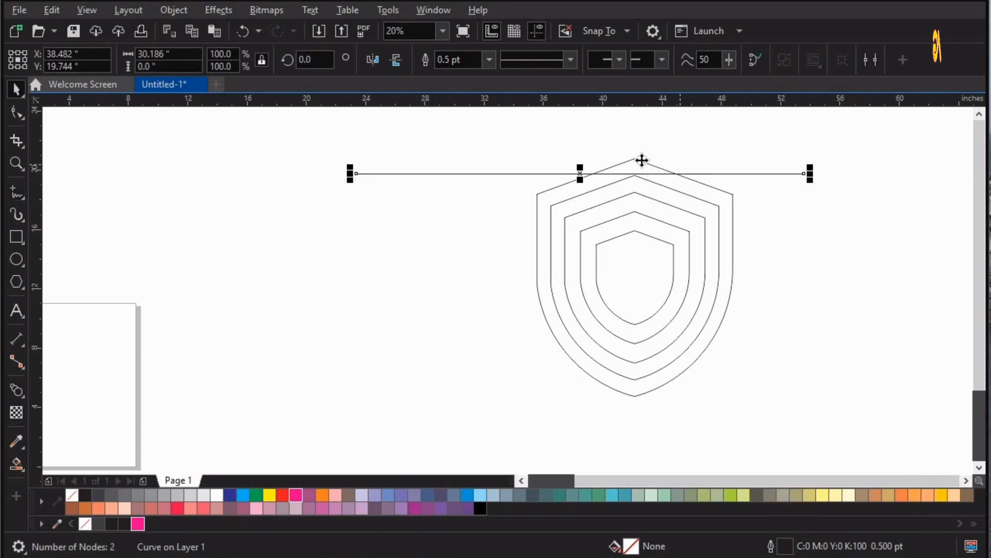
- Align the horizontal line with the shield's centre and its top edge
left_click(642, 161, "shift")
key("c")
key("e")
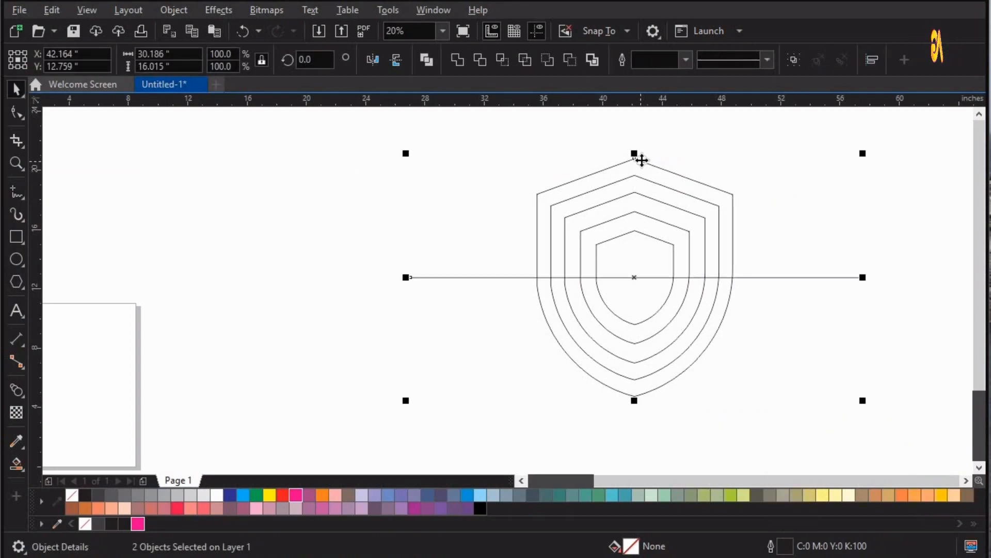
key("t")
key("space")
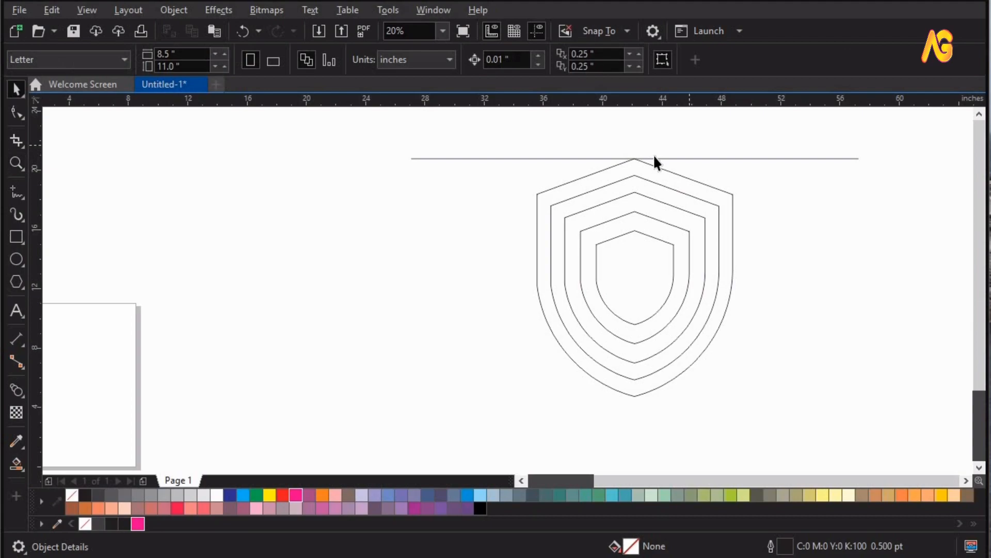
- Copy the line down to the second outline's peak and repeat the duplication until 17 evenly spaced lines extend below the shield
left_click(646, 159)
left_click_drag(638, 158, 637, 175)
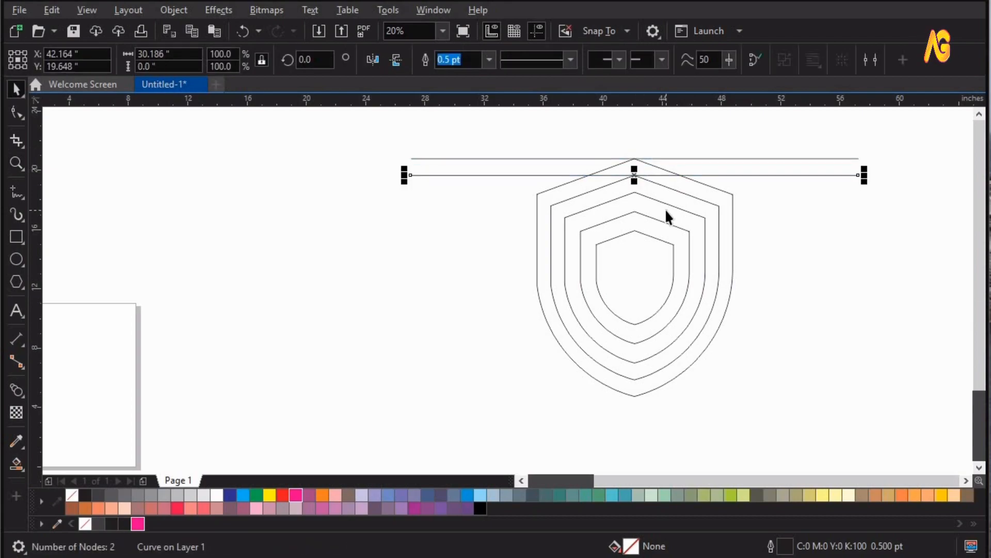
key("ctrl+r")
key("ctrl+r")
key("ctrl+r")
key("ctrl+r")
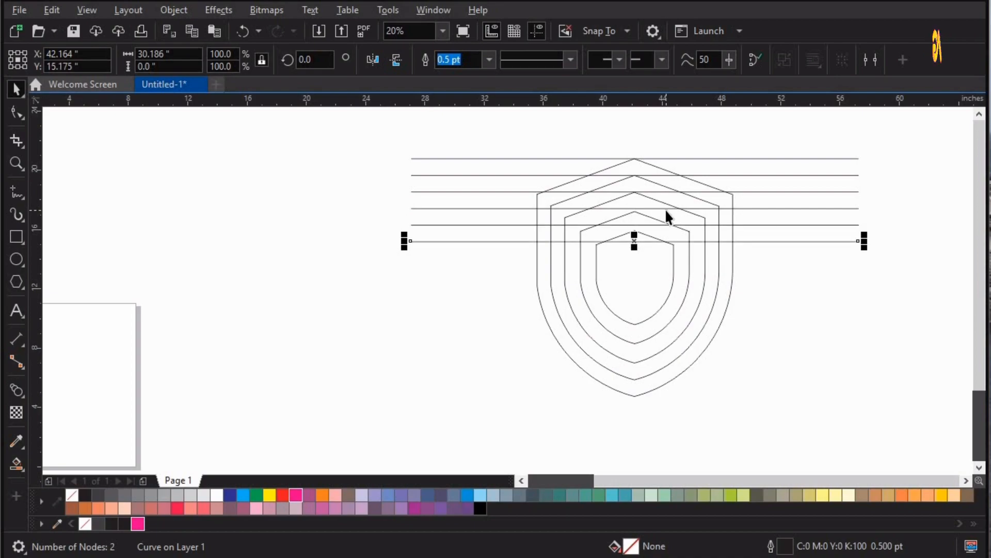
key("ctrl+r")
key("ctrl+r")
key("ctrl+r")
key("ctrl+r")
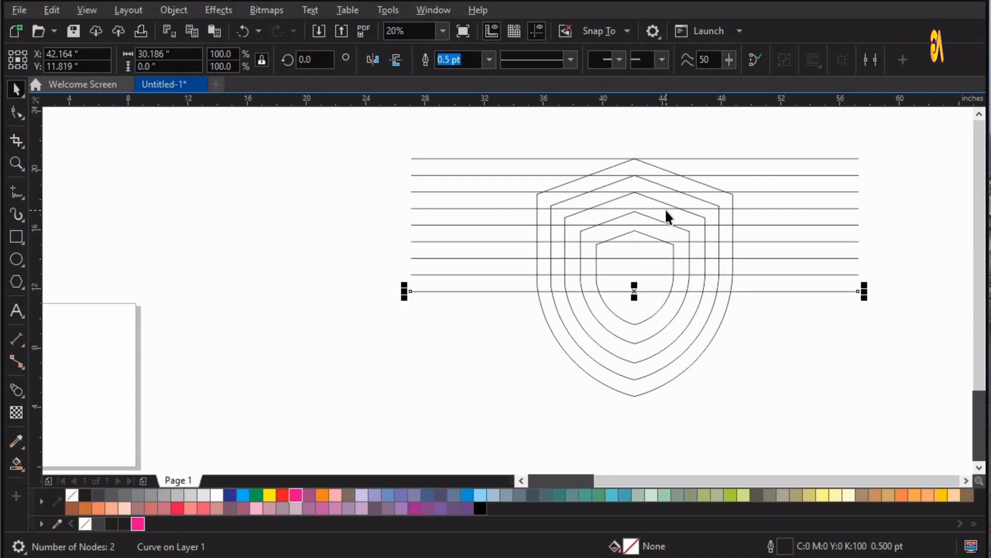
key("ctrl+r")
key("ctrl+r")
key("ctrl+r")
key("ctrl+r")
key("ctrl+r")
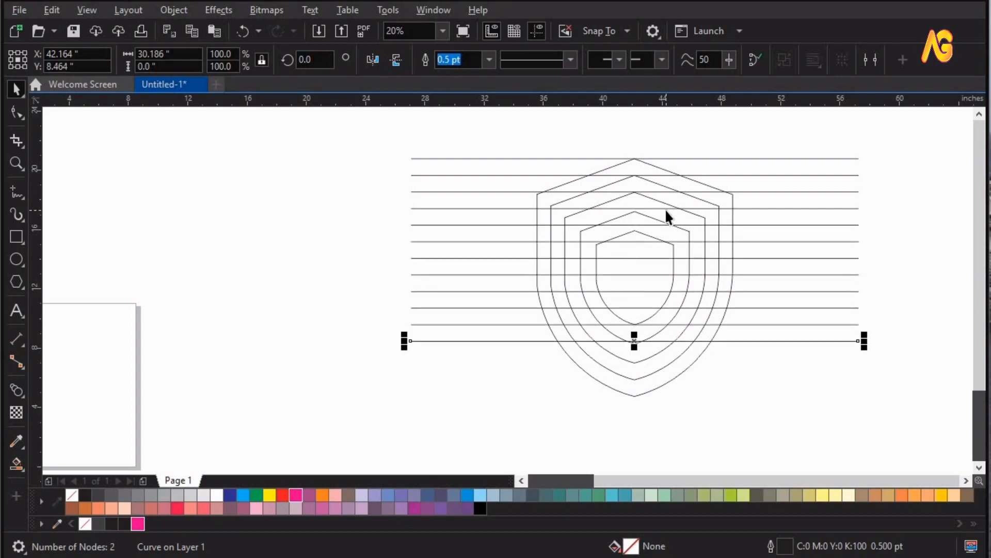
key("ctrl+r")
key("ctrl+r")
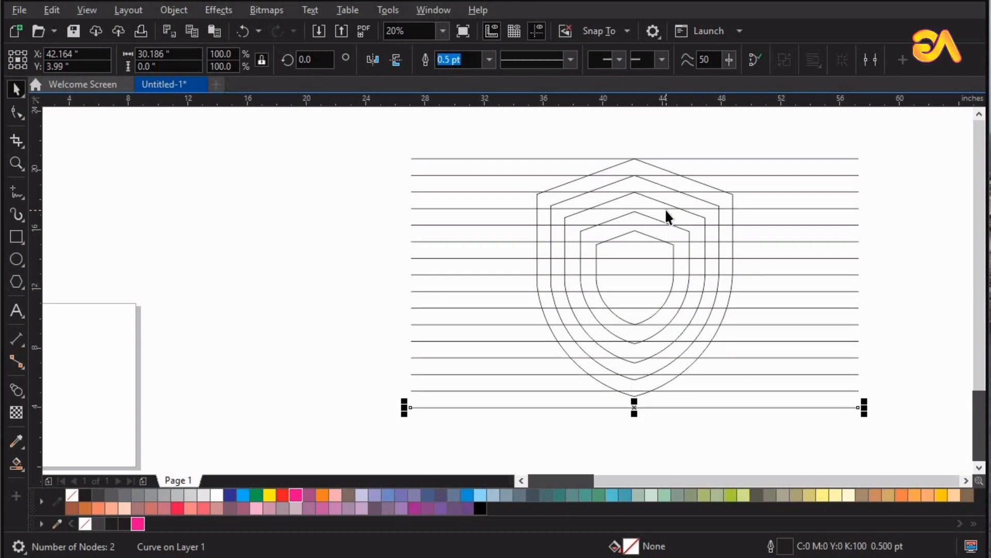
- Group the 17 horizontal lines and rotate the group by 20 degrees
left_click_drag(779, 131, 766, 244)
left_click_drag(888, 444, 888, 444)
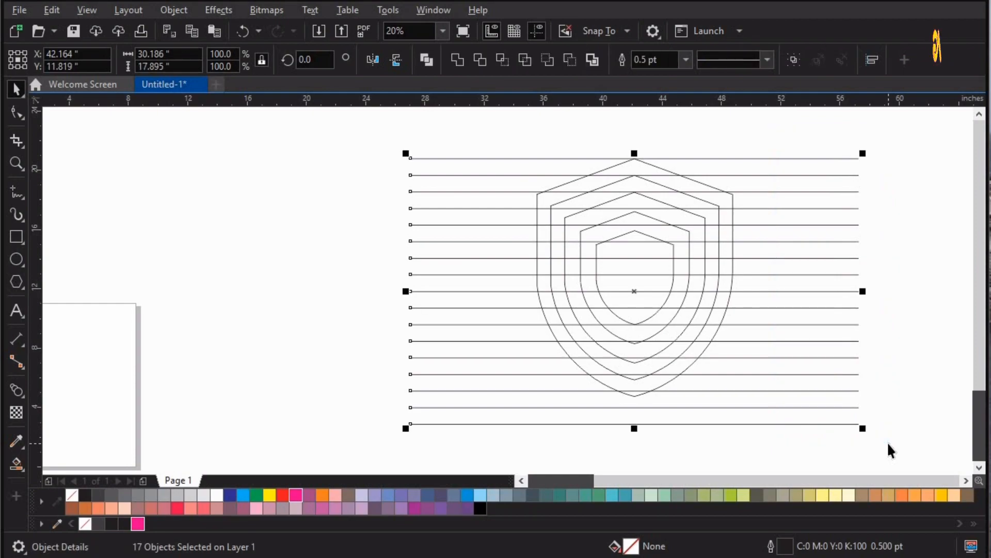
left_click(795, 60)
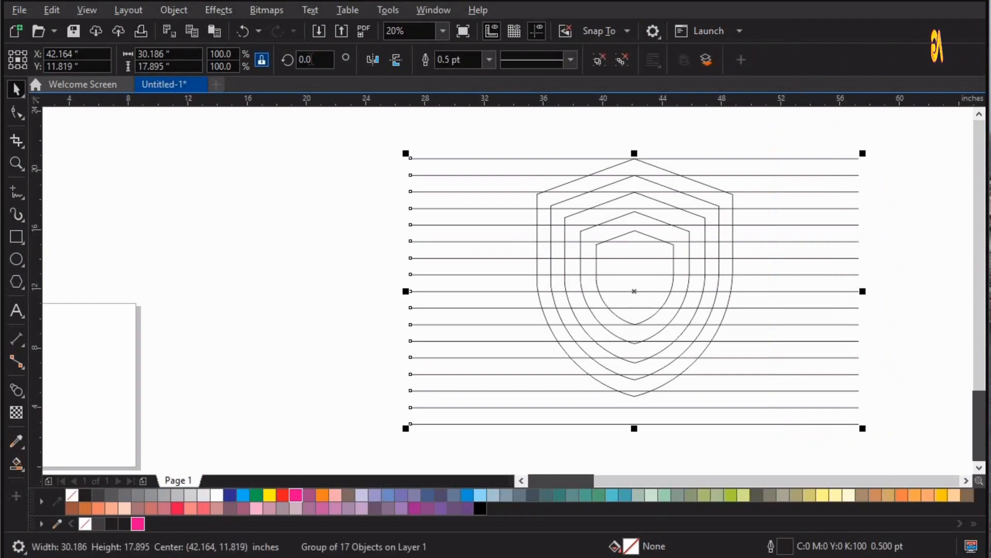
type("20")
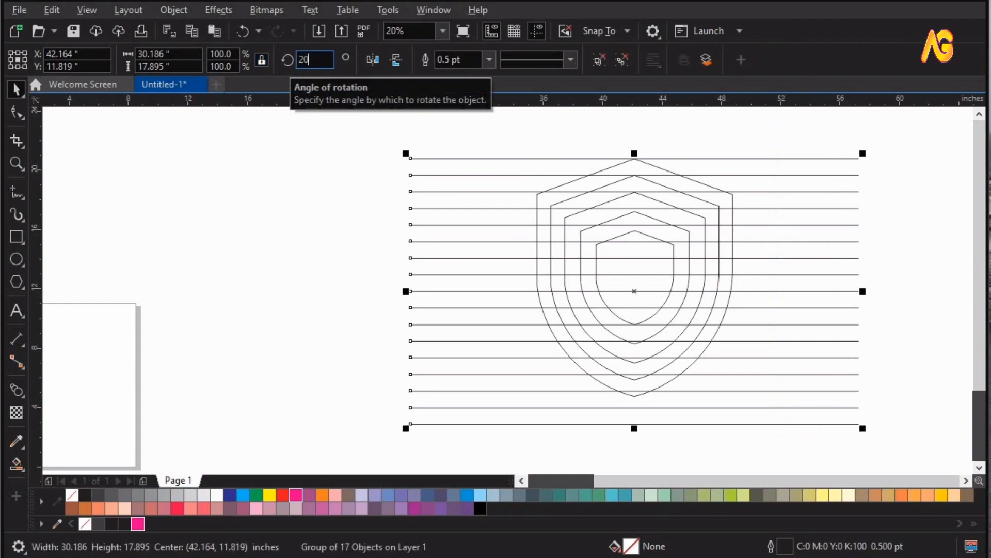
key("Return")
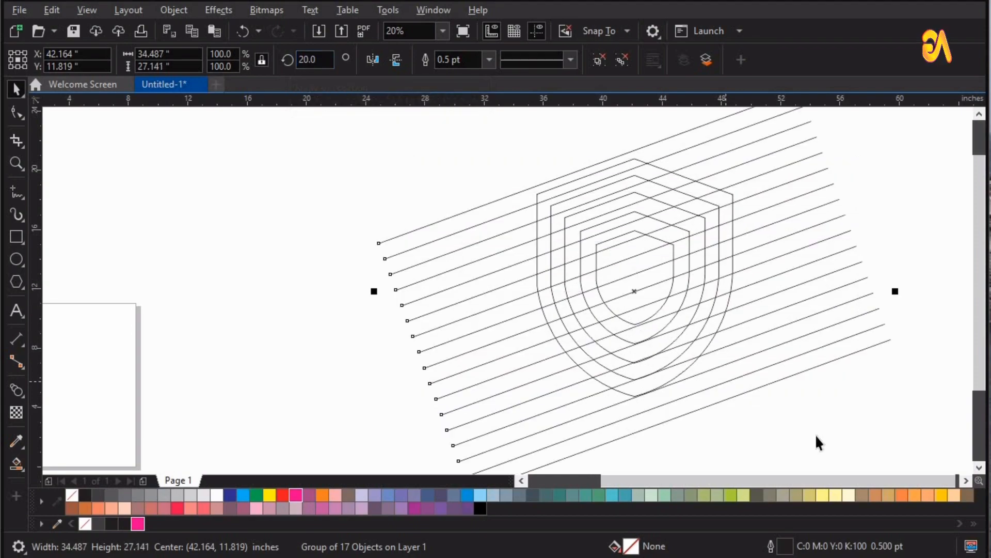
- Make a horizontally mirrored copy of the line group and centre it on the original to form a diamond grid
scroll(854, 375, "down", 2)
left_click(847, 368)
left_click(843, 368)
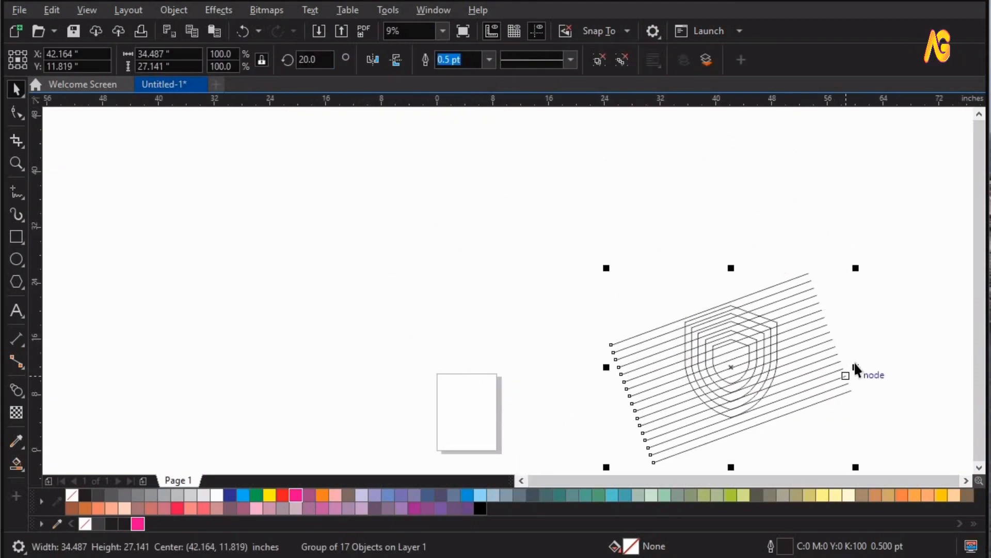
left_click_drag(856, 366, 816, 359)
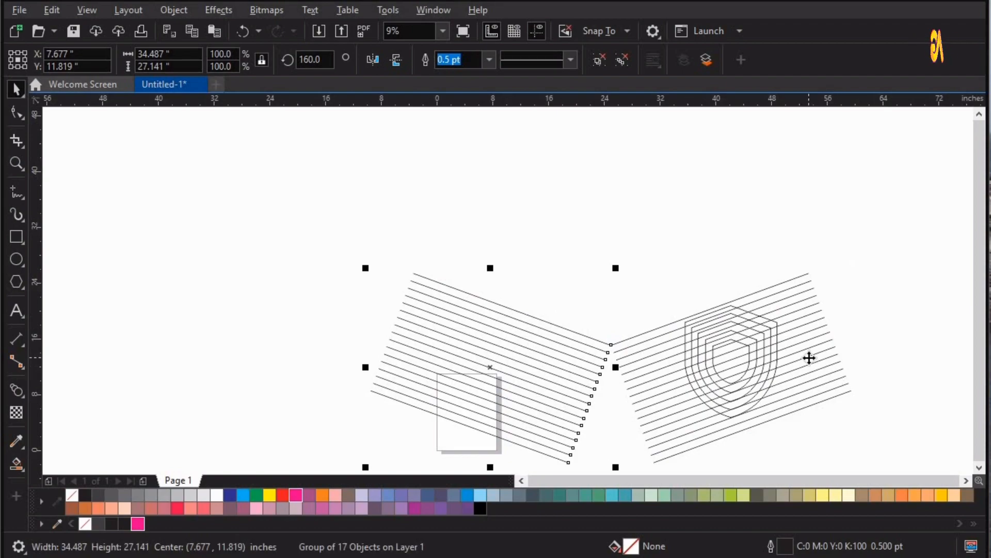
left_click(810, 358, "shift")
key("c")
left_click(726, 222)
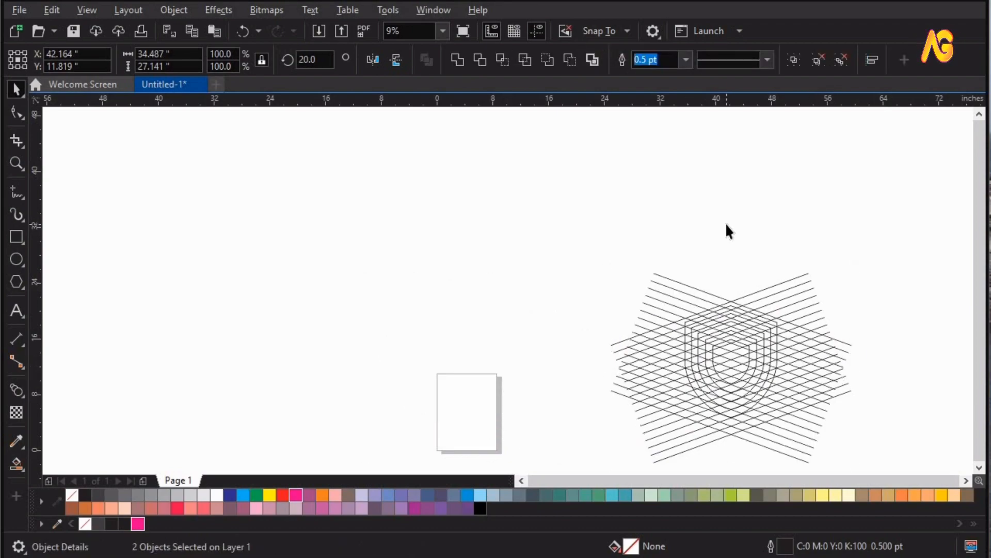
- Move the combined shield outlines up so the outermost peak snaps to the grid-line crossing above it
key("F4")
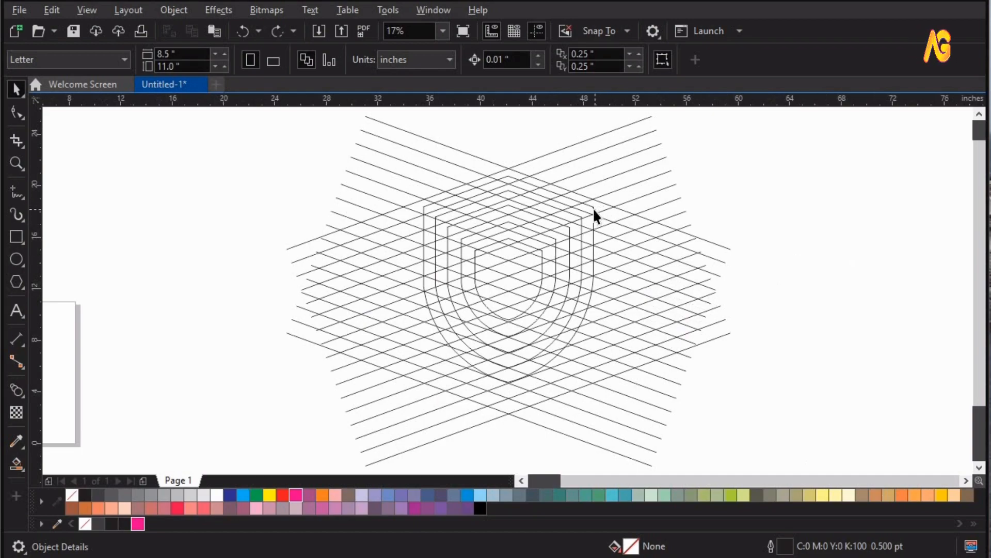
left_click(594, 209)
left_click_drag(450, 151, 600, 217)
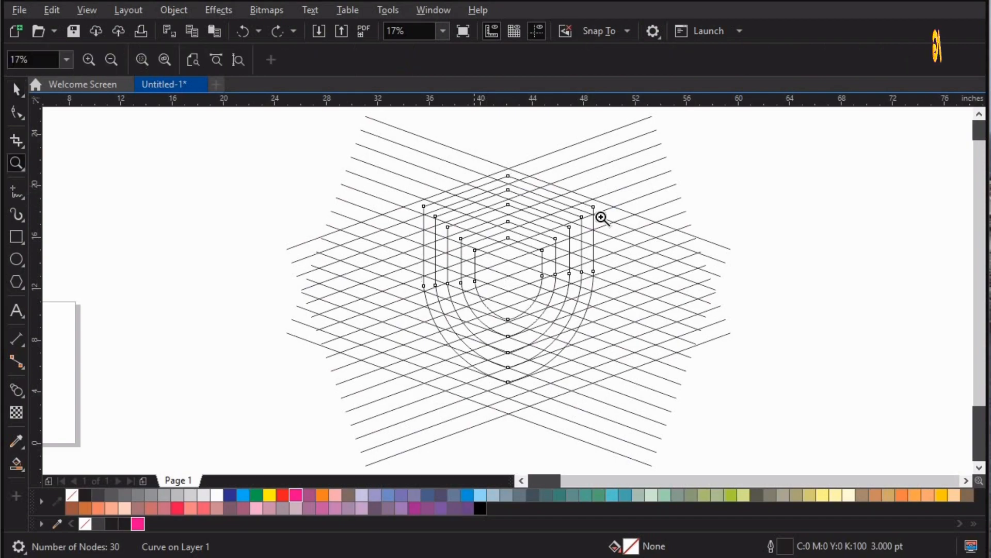
key("space")
left_click_drag(413, 243, 414, 212)
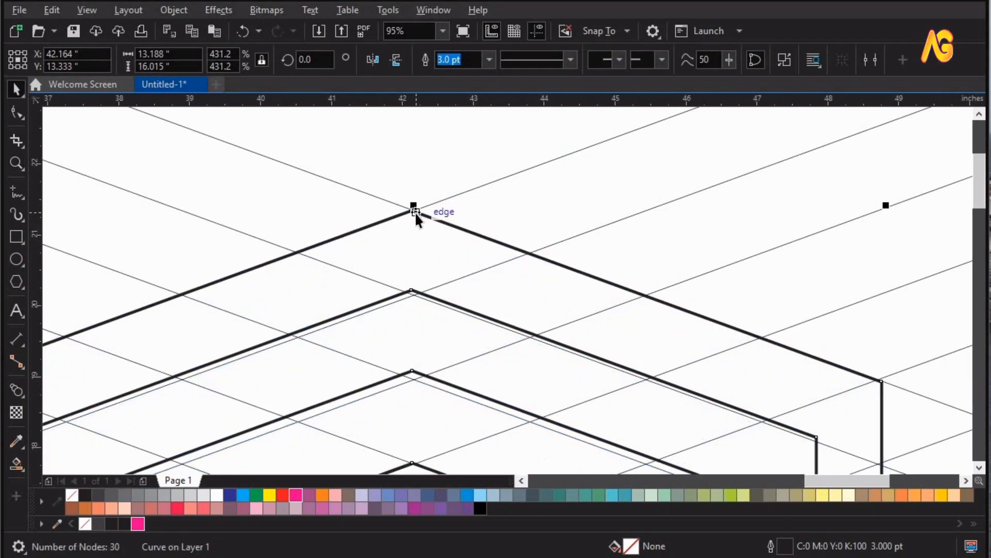
key("F3")
key("z")
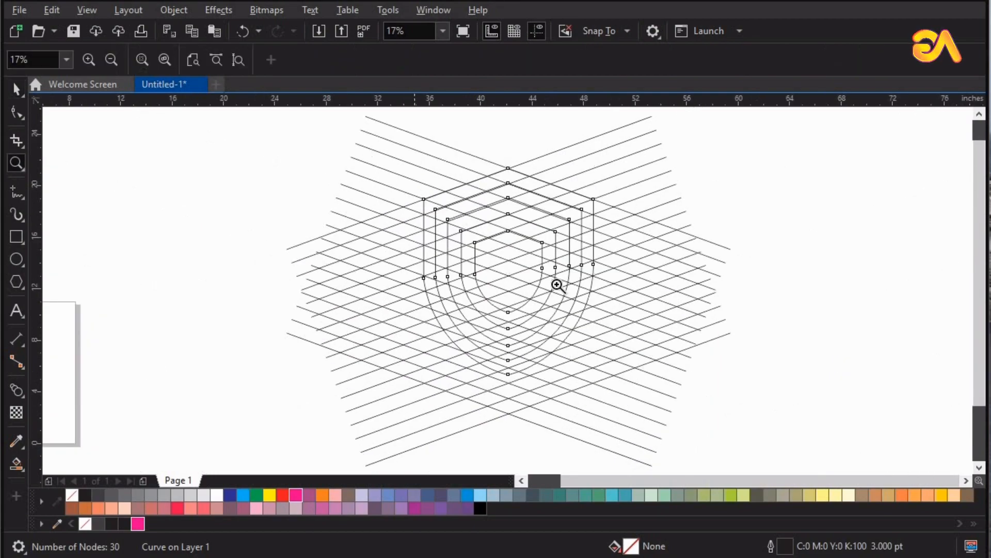
key("space")
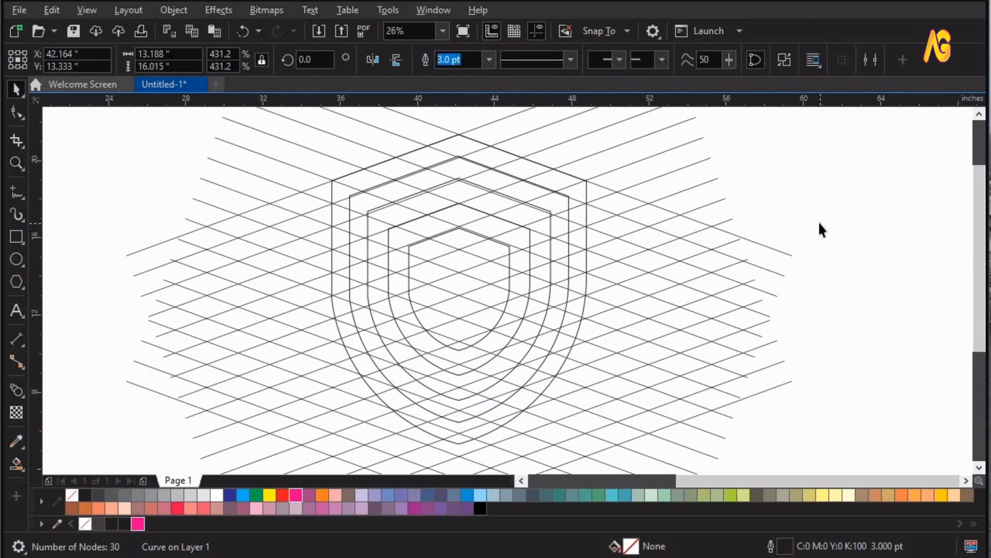
left_click(821, 227)
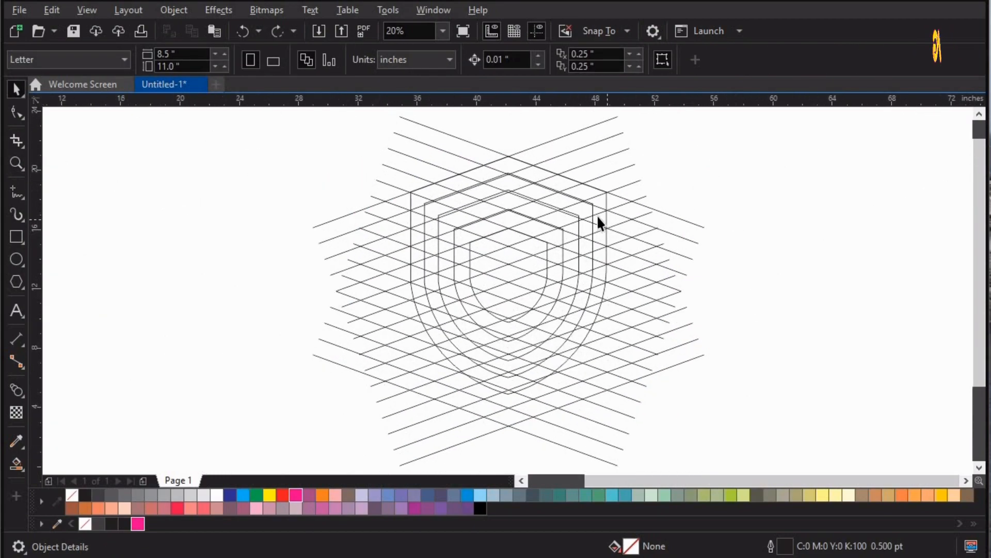
- Break the combined shield curve apart into separate outlines
left_click(605, 202)
right_click(606, 202)
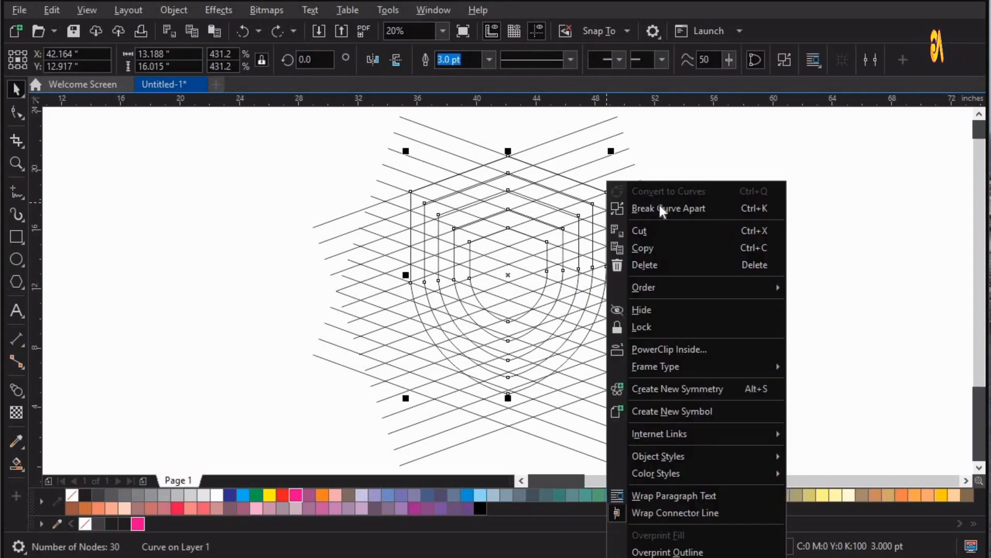
left_click(660, 209)
- Nudge the three upper nodes of the second shield outline down onto the grid lines
key("z")
left_click_drag(349, 147, 755, 298)
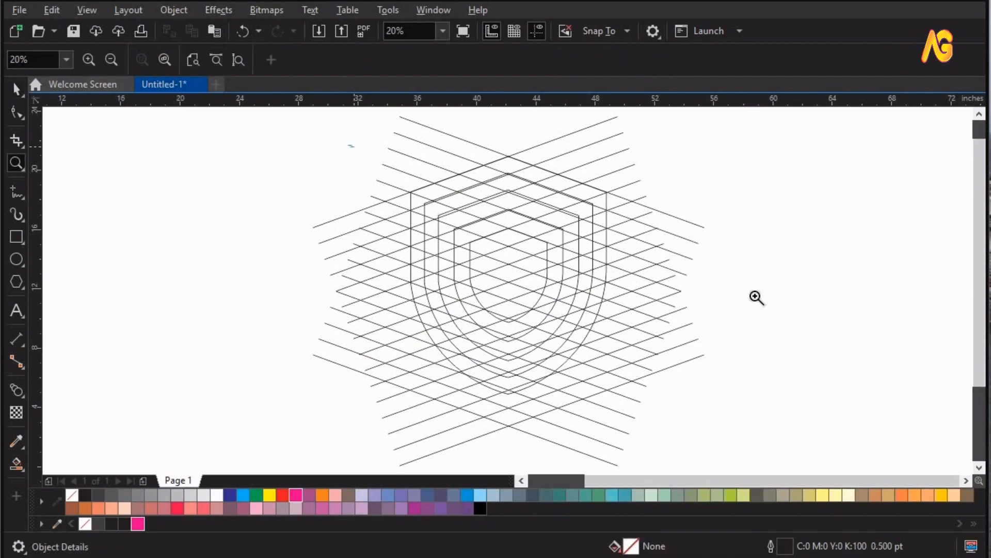
key("space")
key("F10")
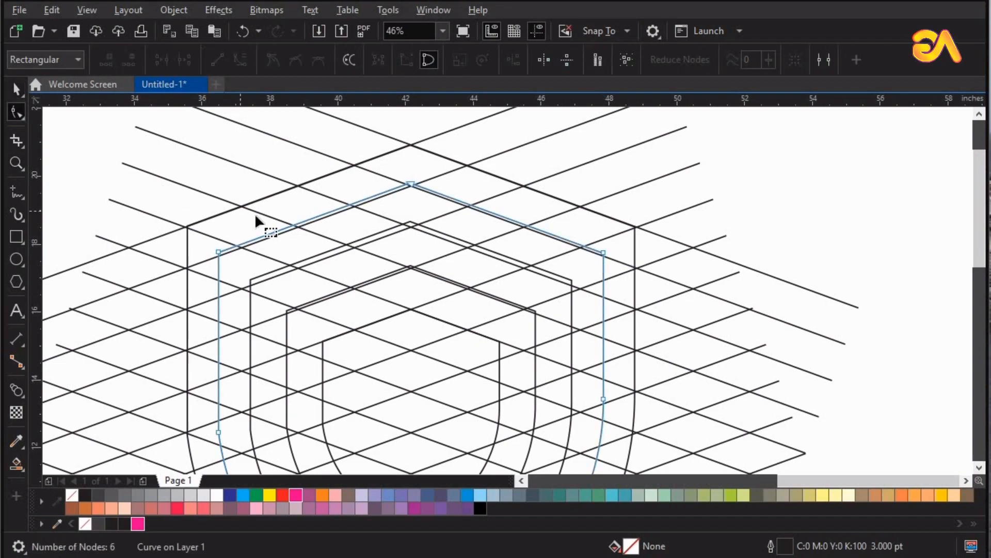
left_click_drag(640, 277, 657, 284)
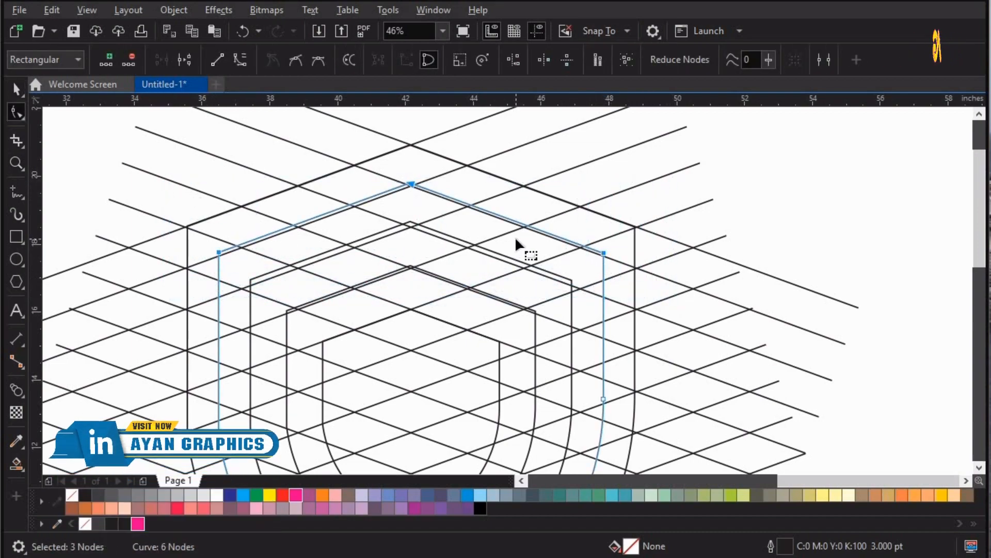
key("Down")
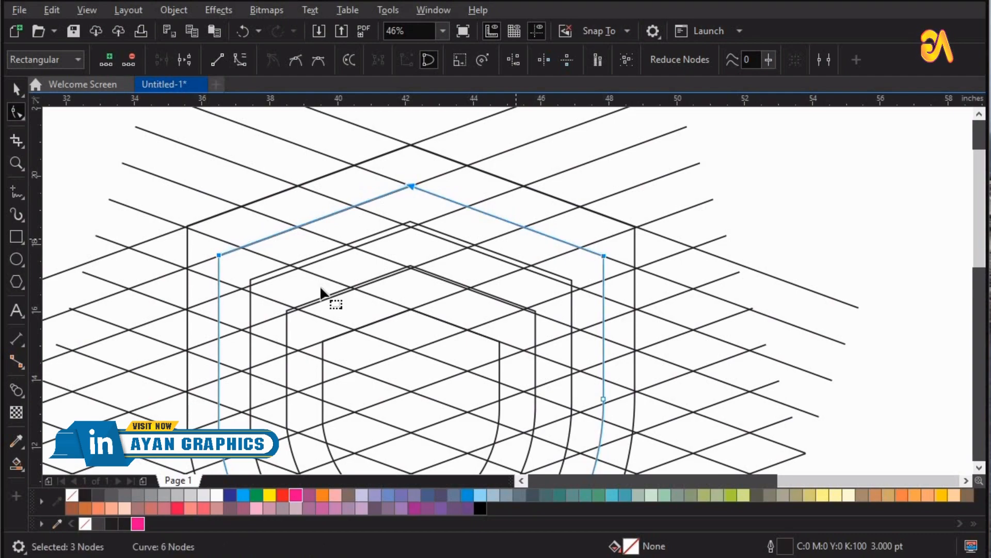
- Nudge the three upper nodes of the third shield outline down onto the nearest grid lines
left_click(282, 269)
left_click_drag(140, 199, 746, 347)
key("Down")
key("Down")
key("Down")
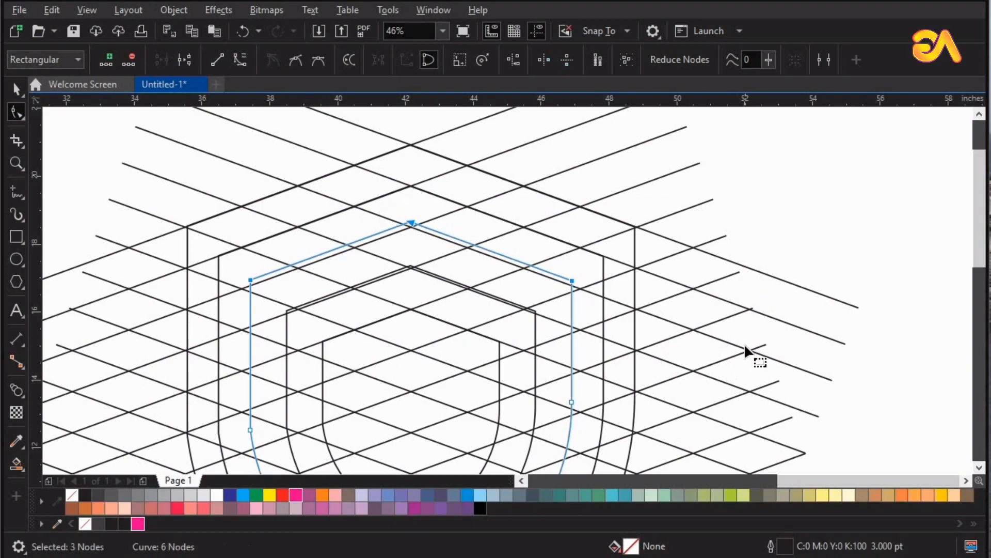
key("Down")
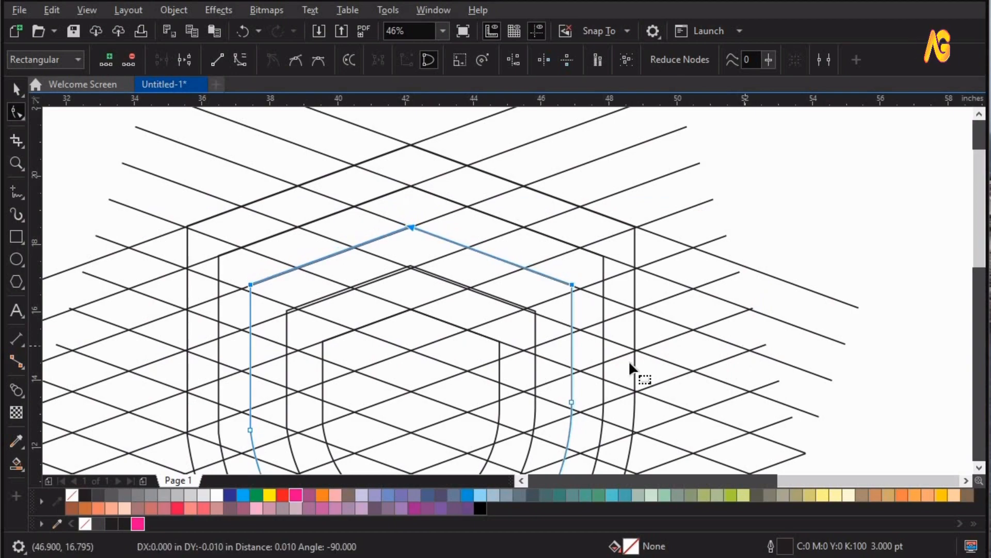
- Nudge the three upper nodes of the fourth shield outline down onto the grid lines
left_click(287, 333)
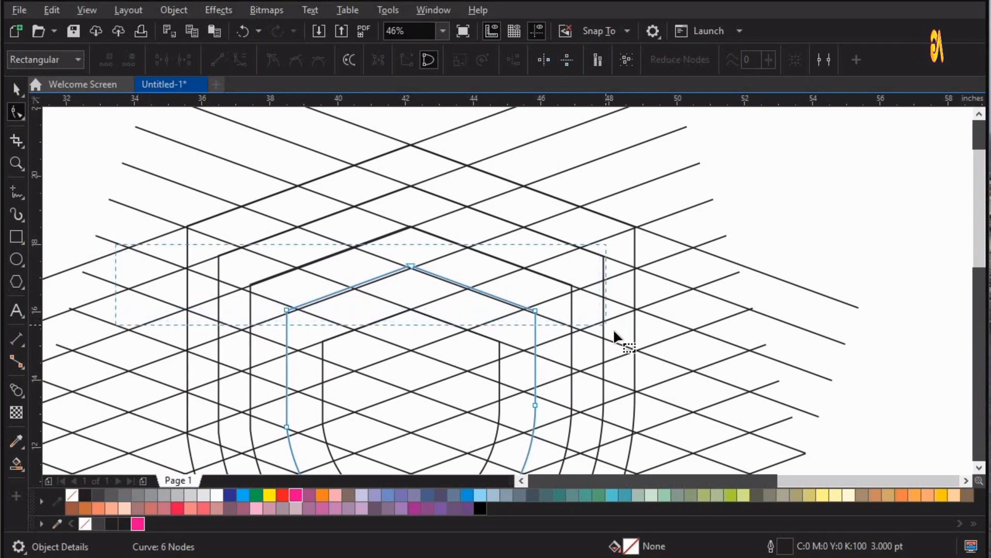
left_click_drag(612, 328, 613, 328)
key("Down")
key("Down")
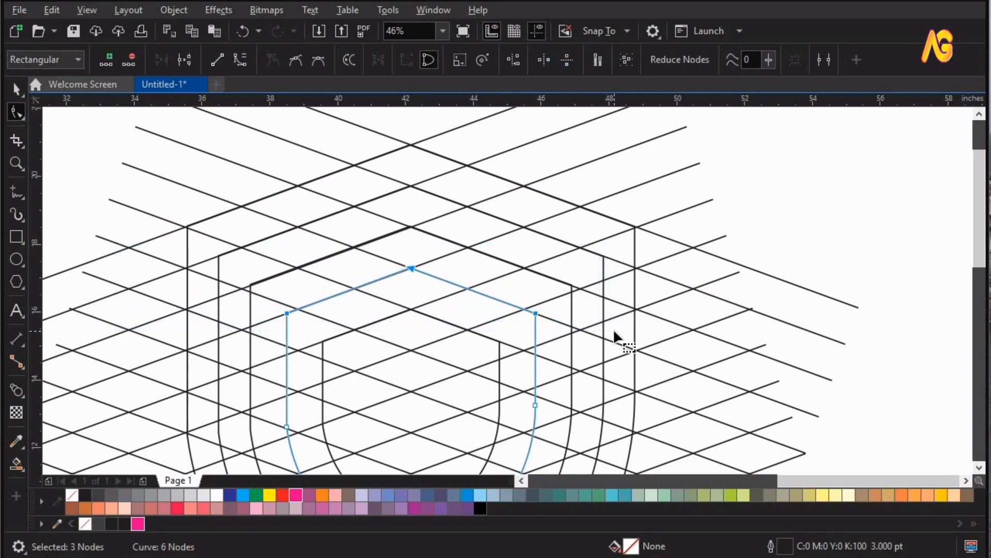
key("Down")
- Fine-tune the third shield outline by nudging its three upper nodes slightly further down, then deselect it
left_click(574, 298)
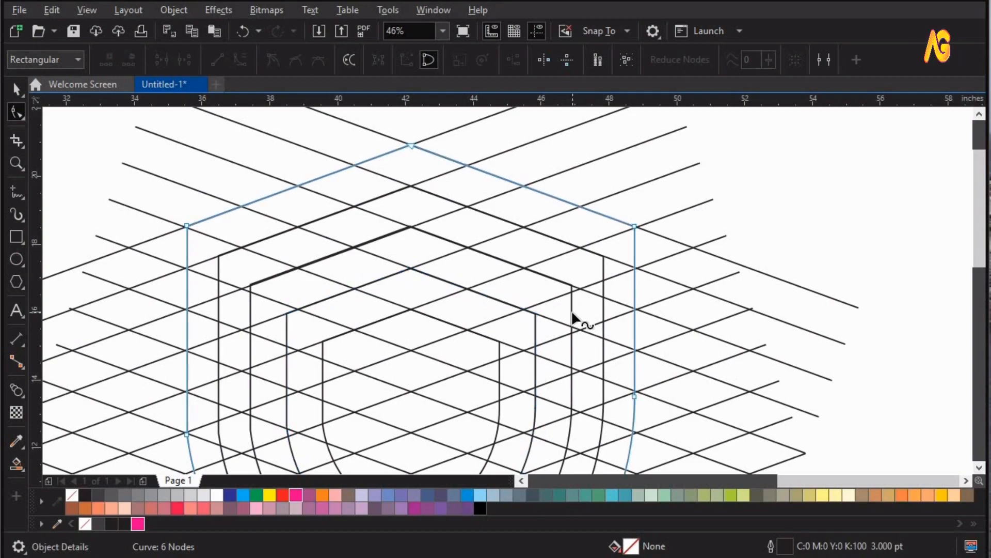
left_click(572, 316)
left_click_drag(189, 325, 206, 326)
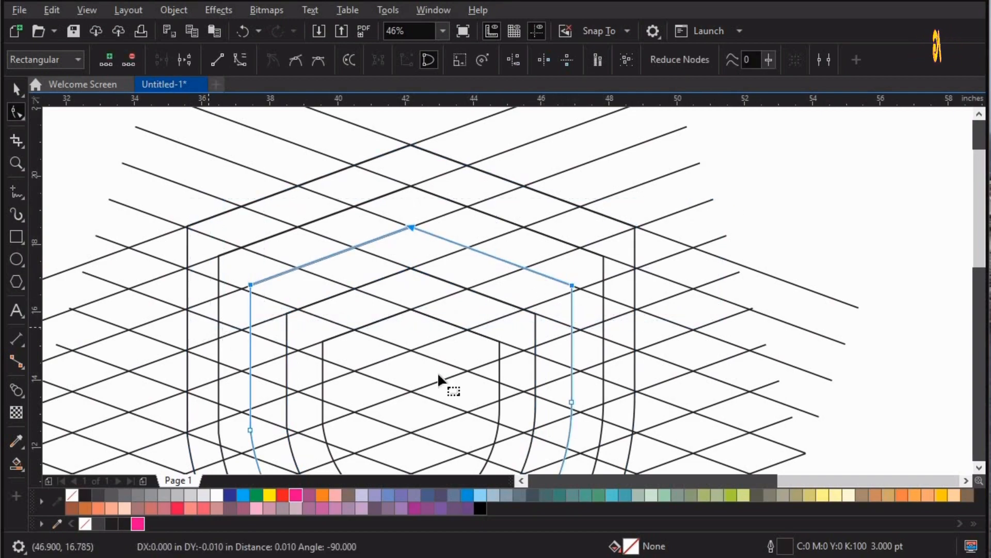
left_click(813, 223)
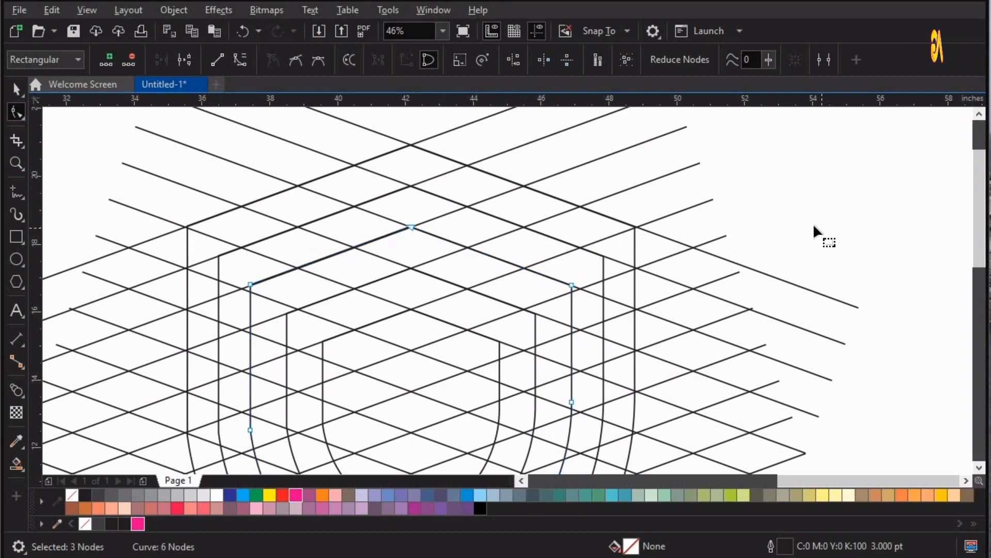
key("space")
left_click(807, 207)
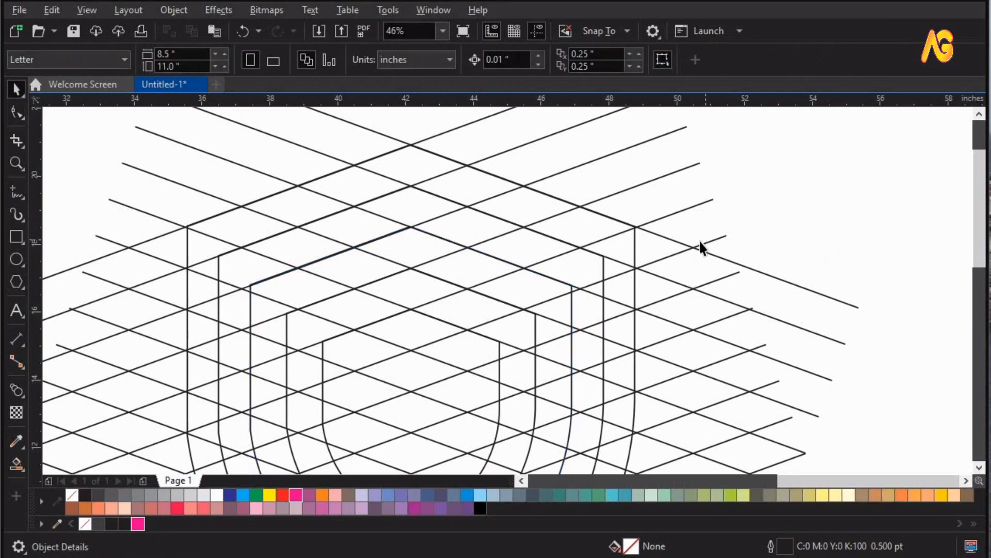
key("F4")
key("z")
left_click_drag(382, 139, 671, 379)
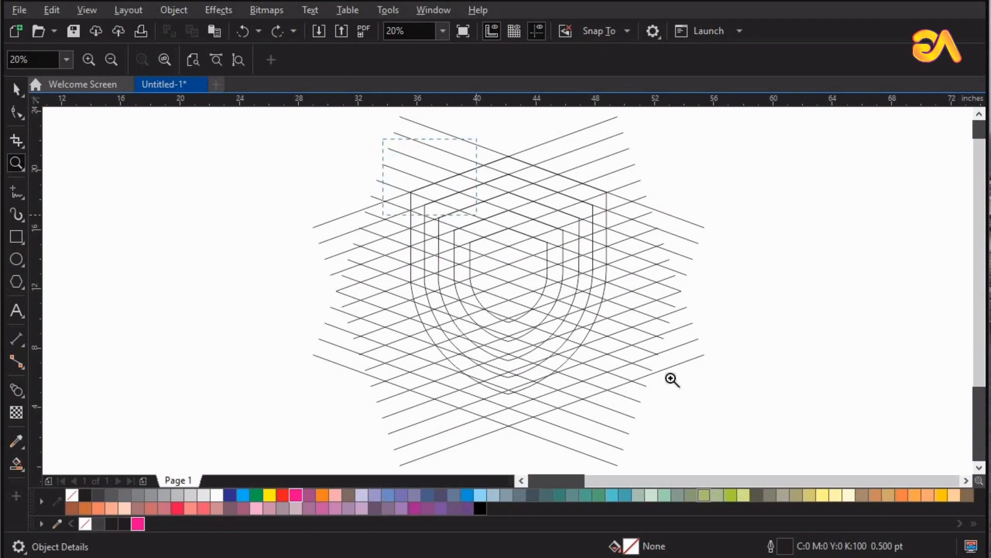
left_click_drag(699, 414, 695, 410)
key("space")
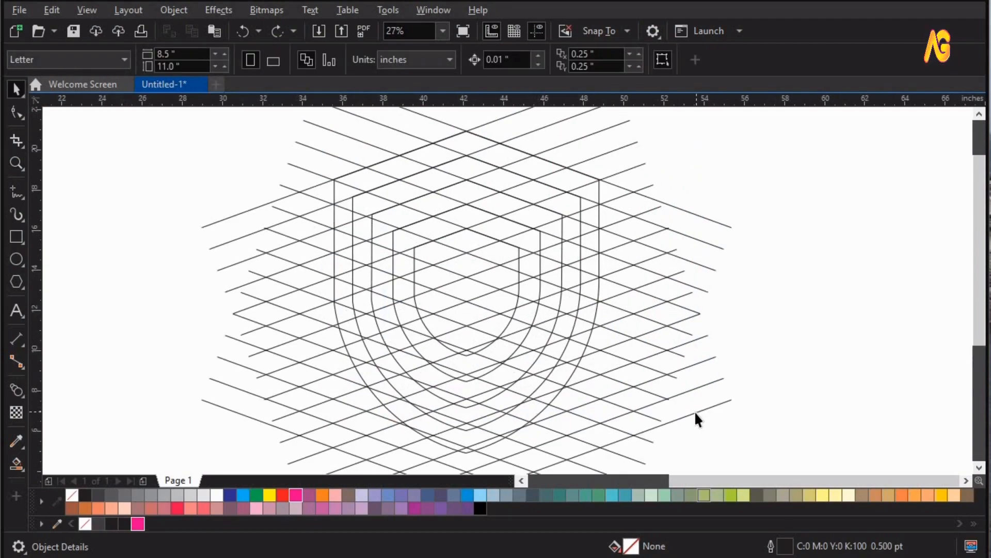
- Smart Fill the cells between the two outermost outlines along the shield's right side and upper-right edge with 90% black
left_click(17, 463)
left_click(23, 467)
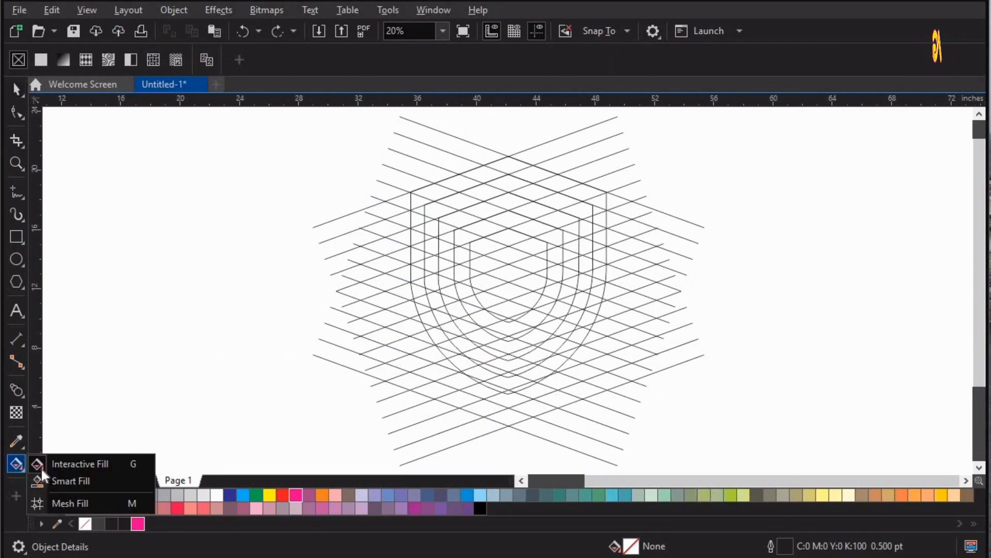
left_click(53, 478)
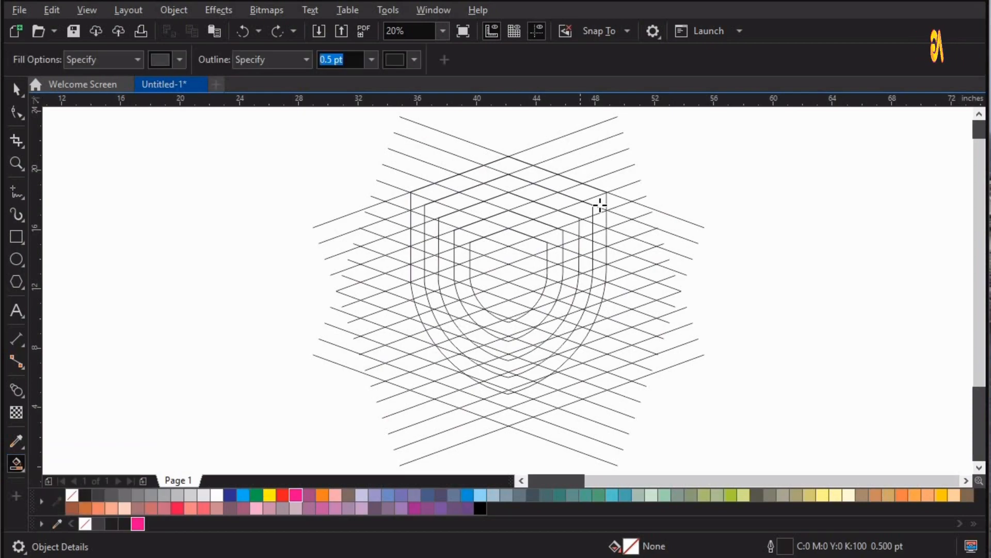
key("z")
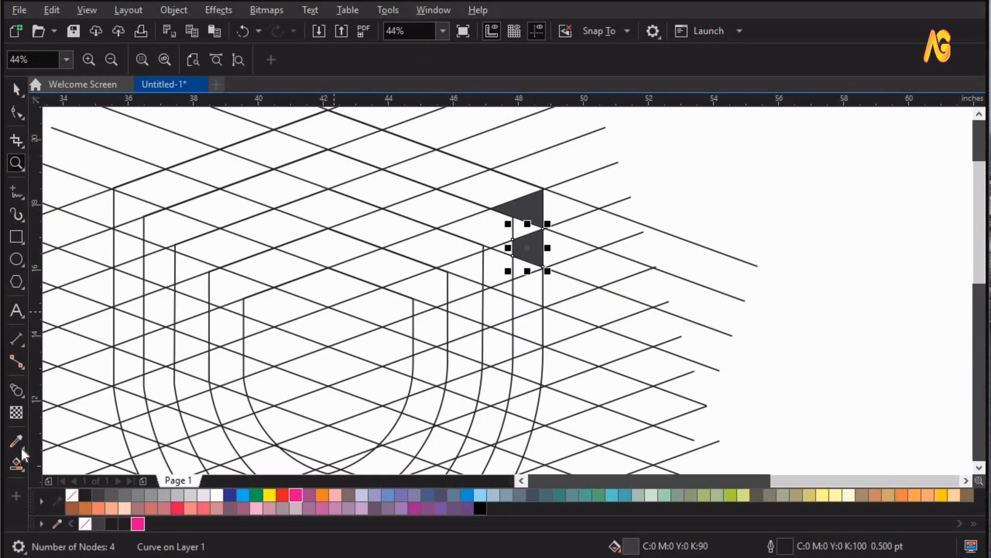
left_click(18, 461)
left_click(527, 287)
left_click(527, 322)
left_click(491, 189)
left_click(437, 169)
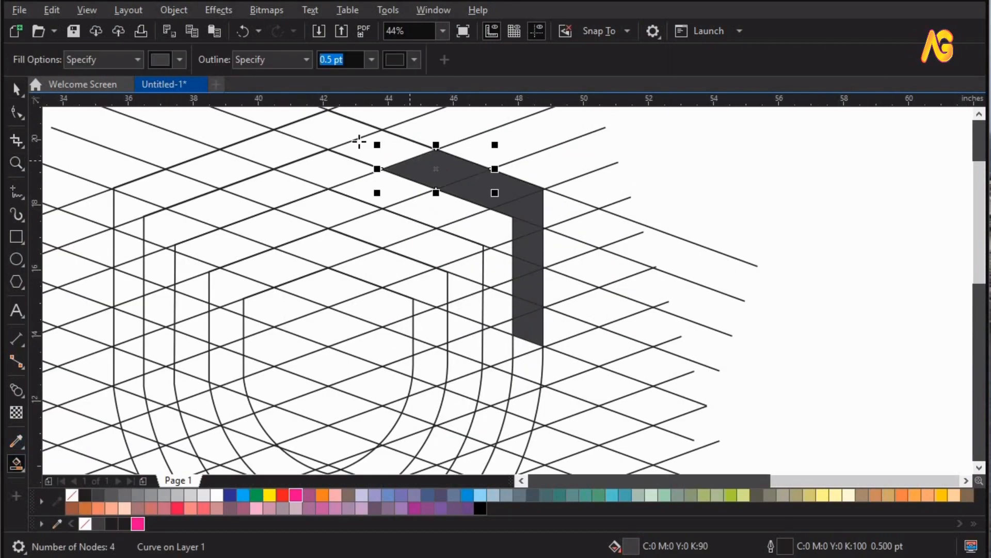
- Continue the 90% black Smart Fill over the peak and down the shield's left side between the two outermost outlines
left_click(361, 141)
left_click(329, 129)
left_click(129, 211)
left_click(128, 245)
left_click(129, 287)
left_click(129, 325)
- Smart Fill a diagonal band of grid cells from the shield's left side down to the third outline at the lower right
left_click(136, 346)
left_click(193, 347)
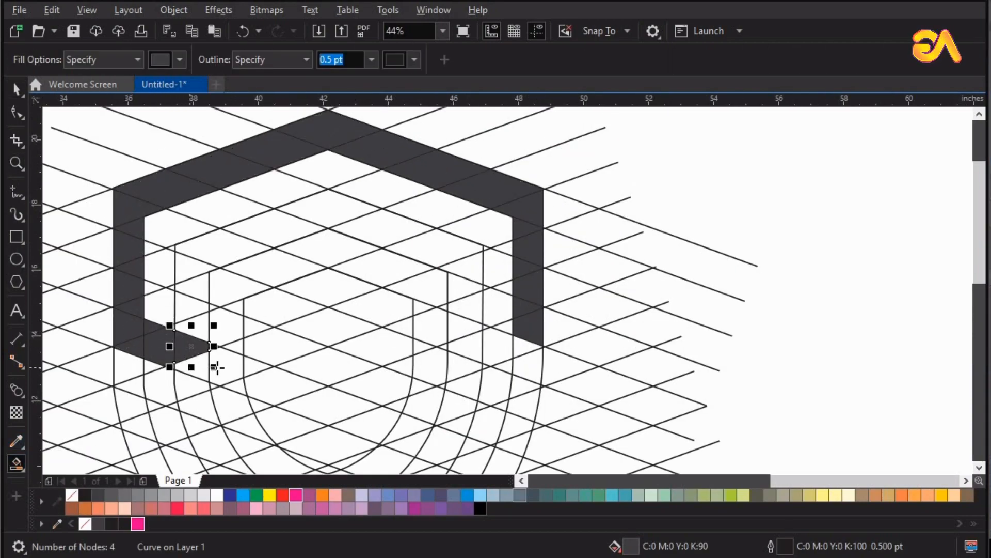
left_click(274, 386)
left_click(256, 366)
left_click(214, 349)
left_click(328, 405)
left_click(363, 427)
left_click(438, 445)
left_click(470, 459)
scroll(469, 461, "up", 2)
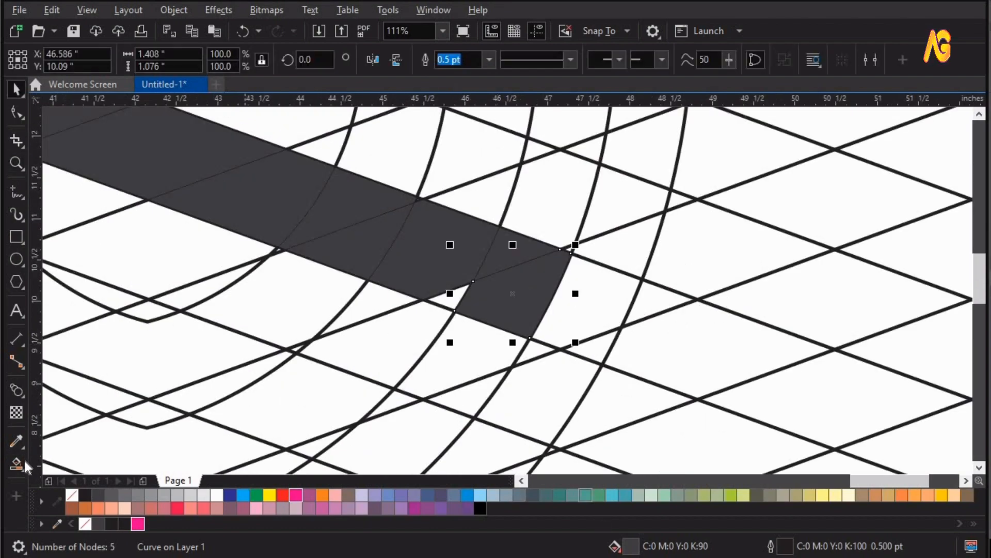
left_click(451, 301)
- Smart Fill the curved cells between the third and fourth outlines from the lower right around the bottom and up the left side
scroll(451, 301, "down", 3)
left_click(509, 265)
left_click(486, 284)
left_click(413, 289)
left_click(377, 259)
left_click(357, 230)
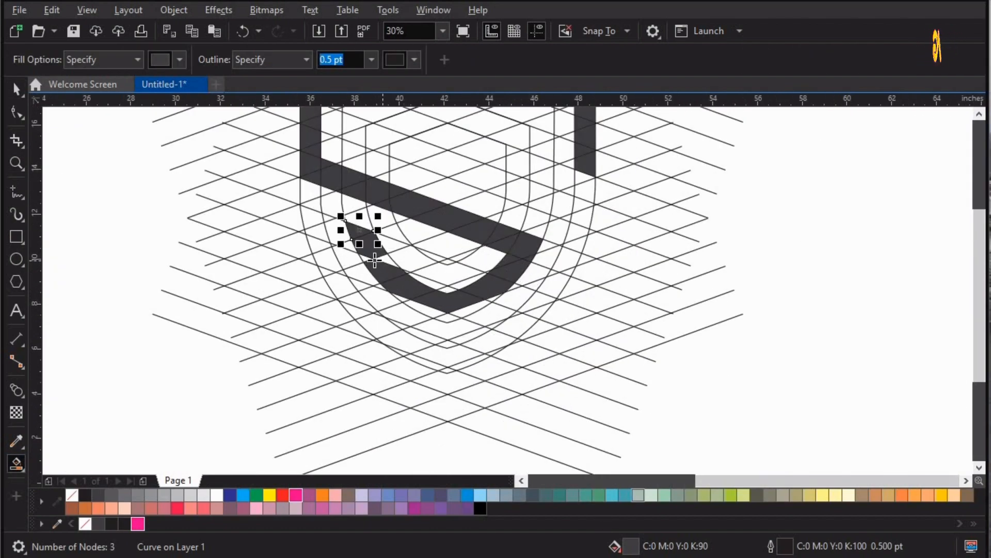
left_click(377, 253)
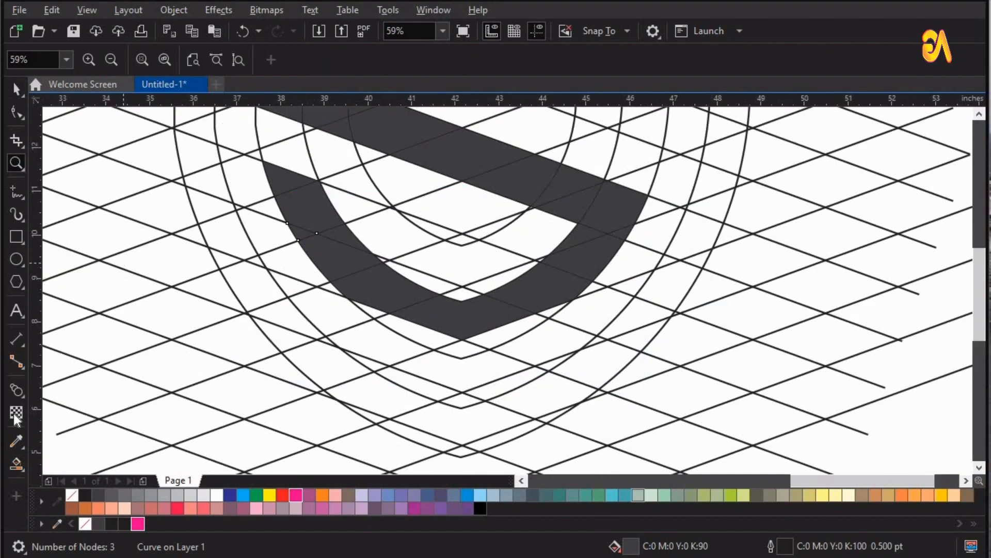
- Smart Fill the remaining slivers along the underside of the curve between the third and fourth outlines
left_click(16, 463)
left_click(371, 312)
left_click(463, 345)
left_click(504, 333)
left_click(550, 311)
key("F4")
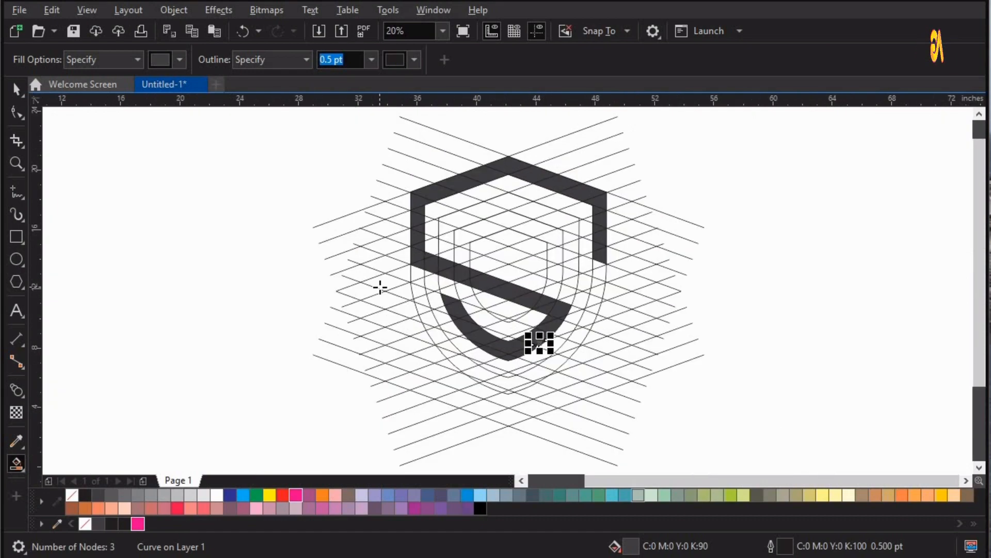
- Smart Fill the inner band from its upper-right corner over the peak to the left side, and start the upper diagonal from there
scroll(647, 274, "up", 1)
left_click(542, 209)
left_click(490, 186)
left_click(455, 174)
left_click(412, 190)
left_click(386, 199)
left_click(376, 208)
left_click(400, 224)
left_click(452, 247)
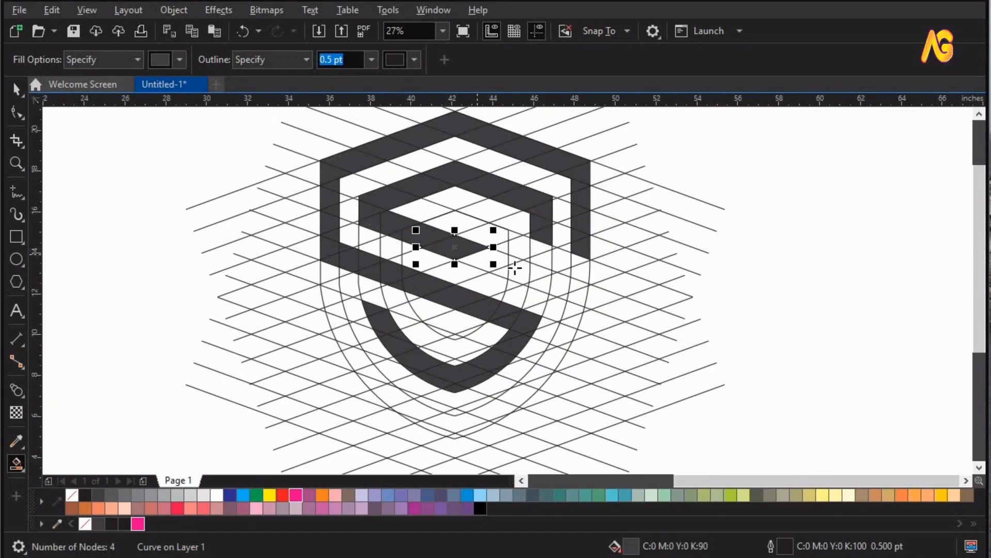
- Smart Fill the rest of the upper diagonal to the shield's right edge and continue down between the two outermost outlines
left_click(515, 269)
left_click(538, 271)
left_click(541, 285)
left_click(564, 284)
left_click(574, 321)
left_click(565, 338)
left_click(537, 378)
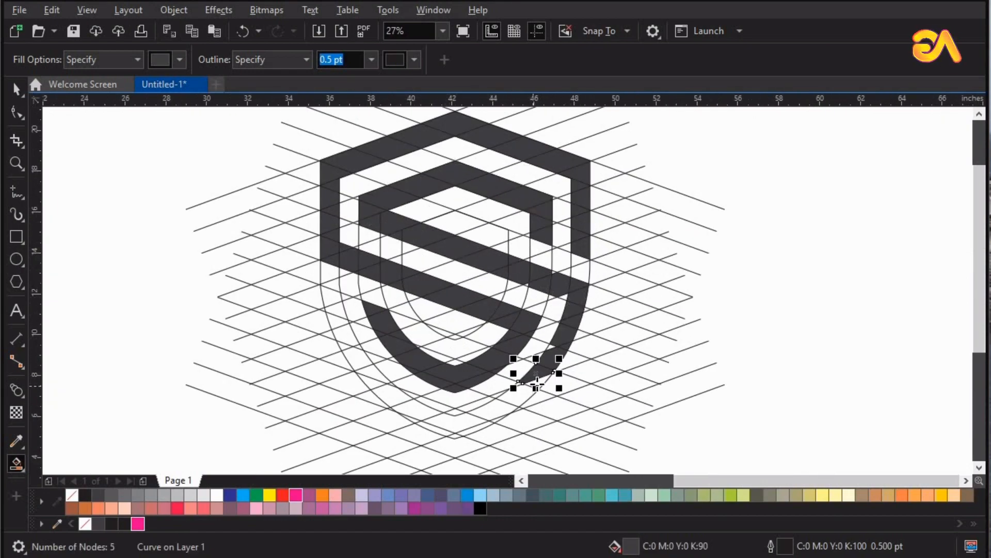
- Smart Fill the cells between the two outermost outlines around the bottom tip and up the shield's lower-left side
left_click(511, 400)
left_click(465, 425)
left_click(421, 410)
left_click(382, 387)
left_click(373, 373)
left_click(347, 341)
left_click(339, 322)
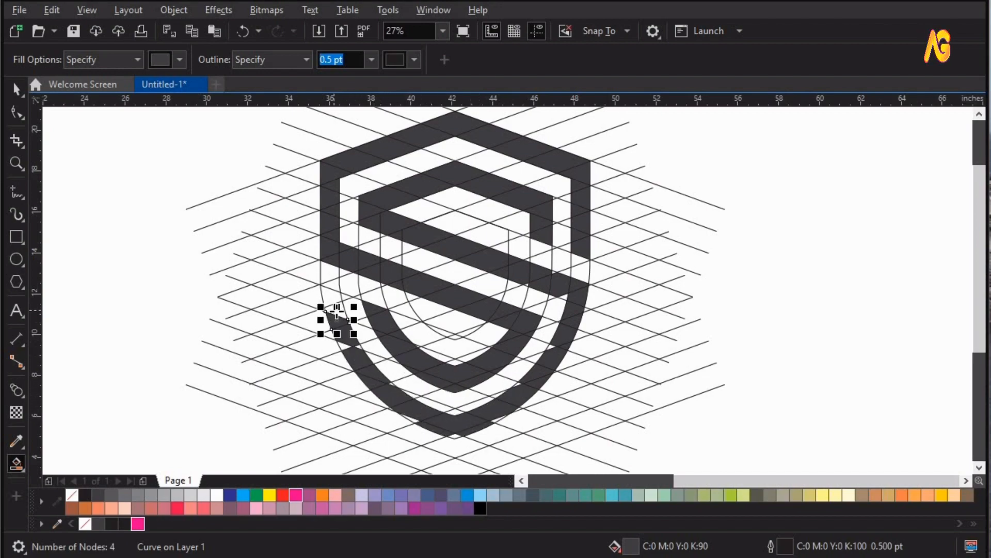
left_click(331, 298)
- Smart Fill the leftover slivers along the lower-left part of the outer curved band
key("z")
left_click_drag(305, 263, 481, 424)
left_click(16, 464)
left_click(400, 299)
left_click(429, 298)
left_click(549, 462)
scroll(650, 473, "down", 1)
- Smart Fill the slivers left at the outer band's bottom tip and just to the right of it
key("z")
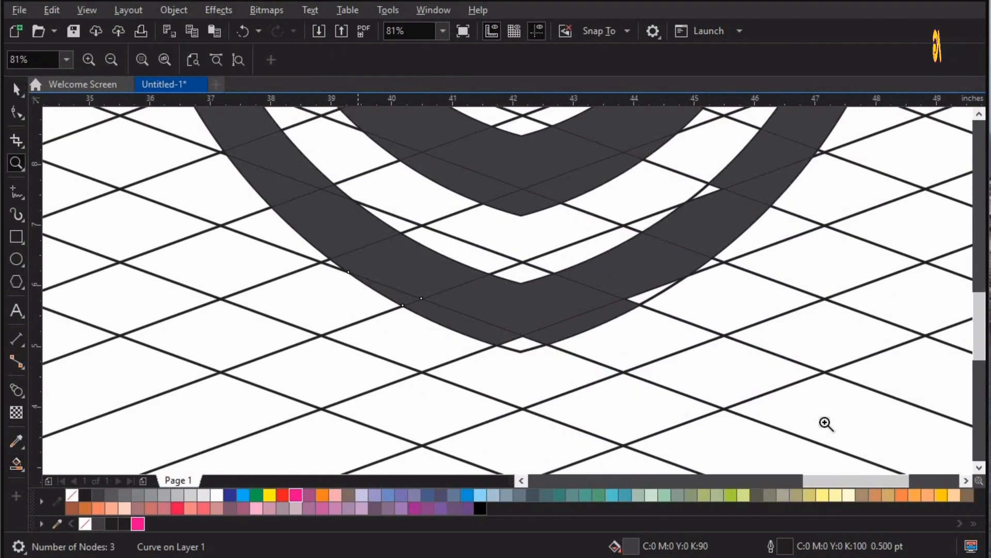
left_click_drag(826, 423, 337, 183)
left_click(16, 463)
left_click(401, 361)
left_click(613, 278)
scroll(700, 117, "down", 2)
- Smart Fill the small gaps on the shield's right side, in the outer curved band and the right end of the upper diagonal
key("z")
left_click_drag(411, 146, 752, 368)
left_click(16, 464)
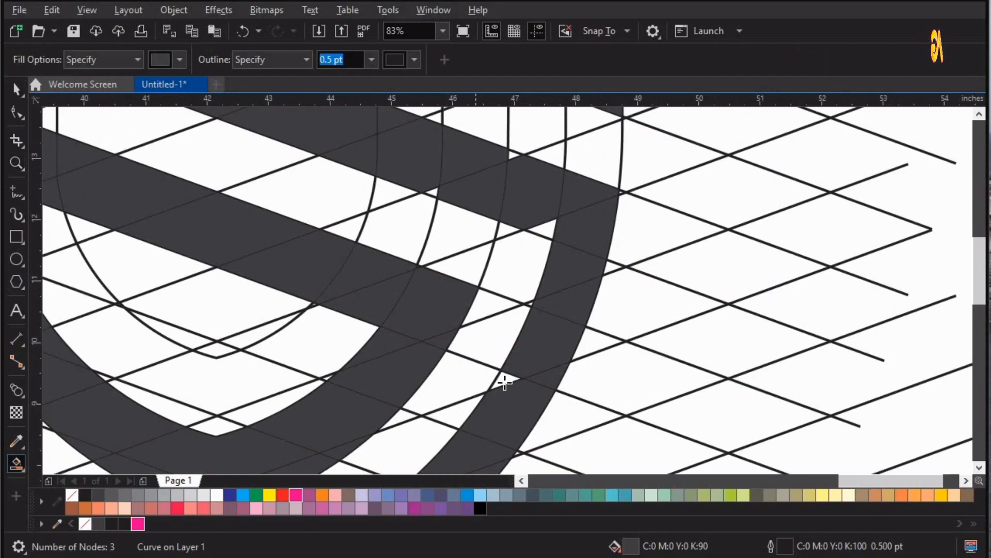
left_click(504, 380)
left_click(516, 157)
left_click(433, 191)
- Delete the grouped grid of diagonal lines behind the filled logo
key("z")
key("F4")
scroll(530, 211, "up", 2)
left_click_drag(812, 146, 226, 430)
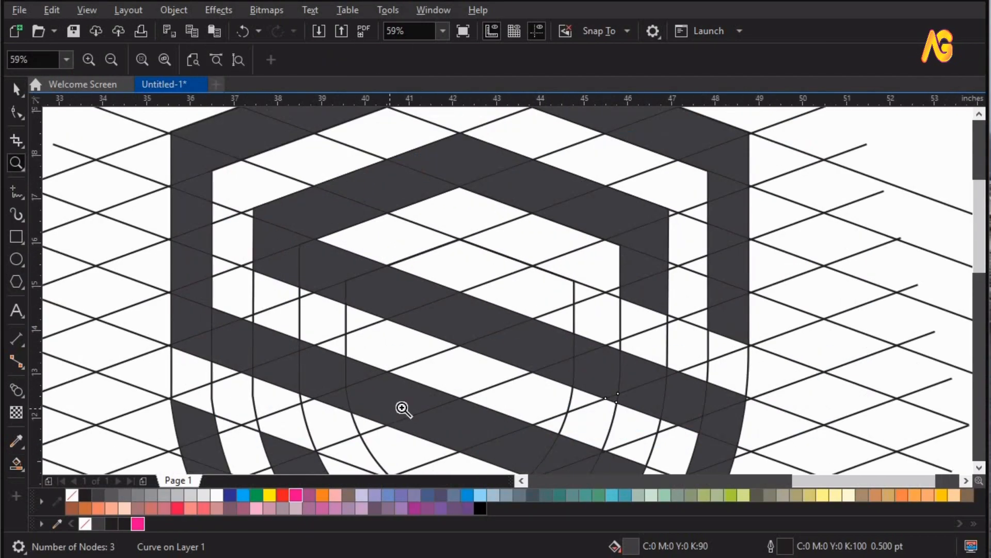
key("F4")
key("ctrl+z")
key("space")
right_click(656, 247)
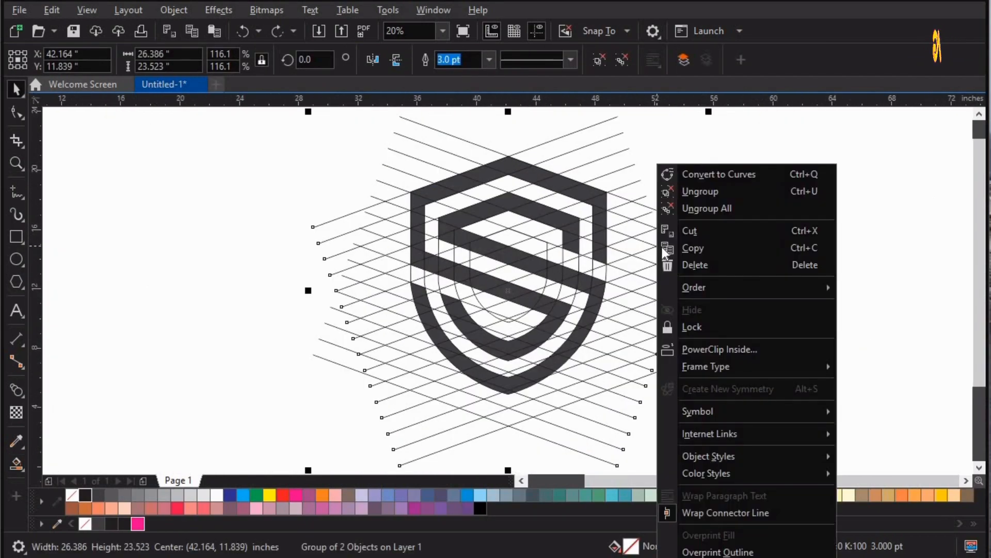
left_click(696, 265)
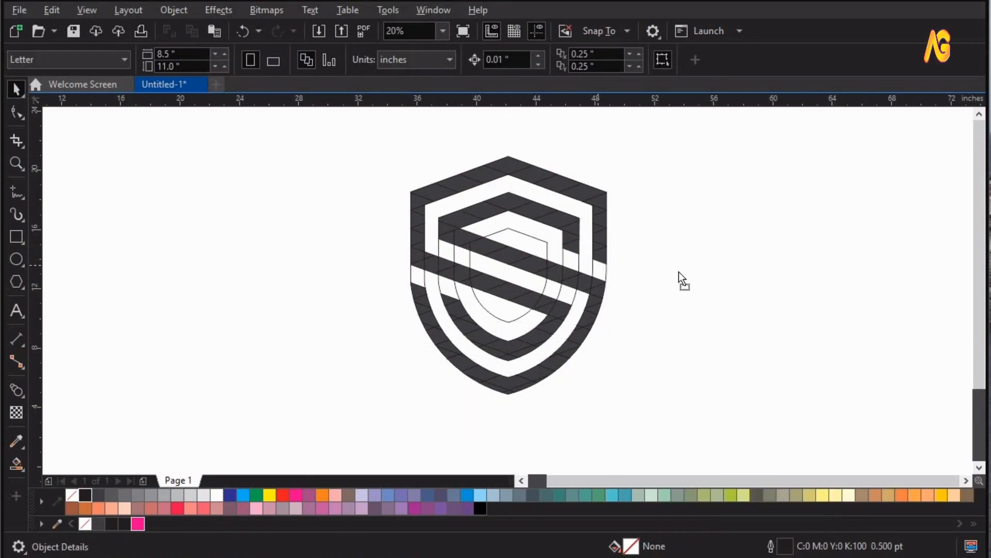
- Remove the leftover nested shield outlines from the filled logo
left_click_drag(469, 263, 577, 284)
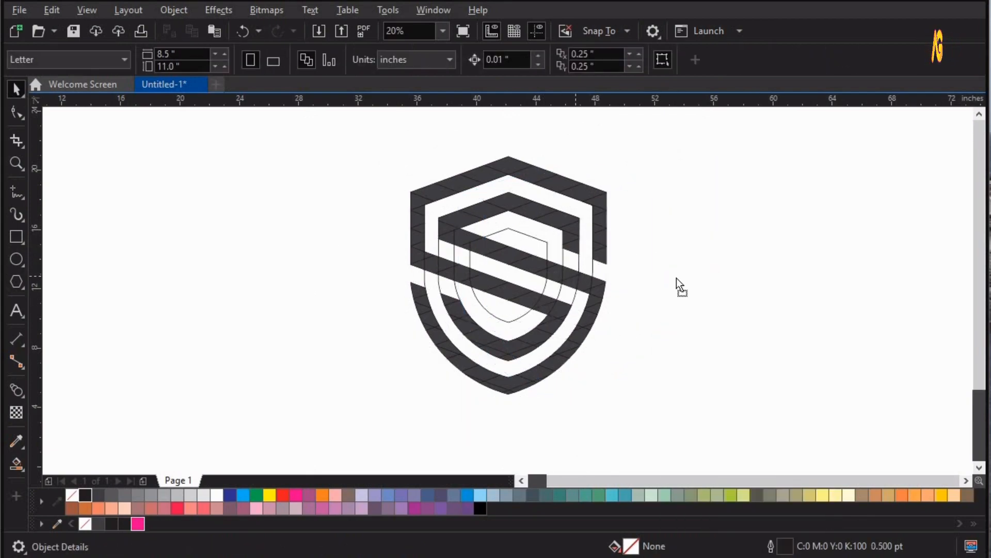
left_click_drag(470, 263, 575, 278)
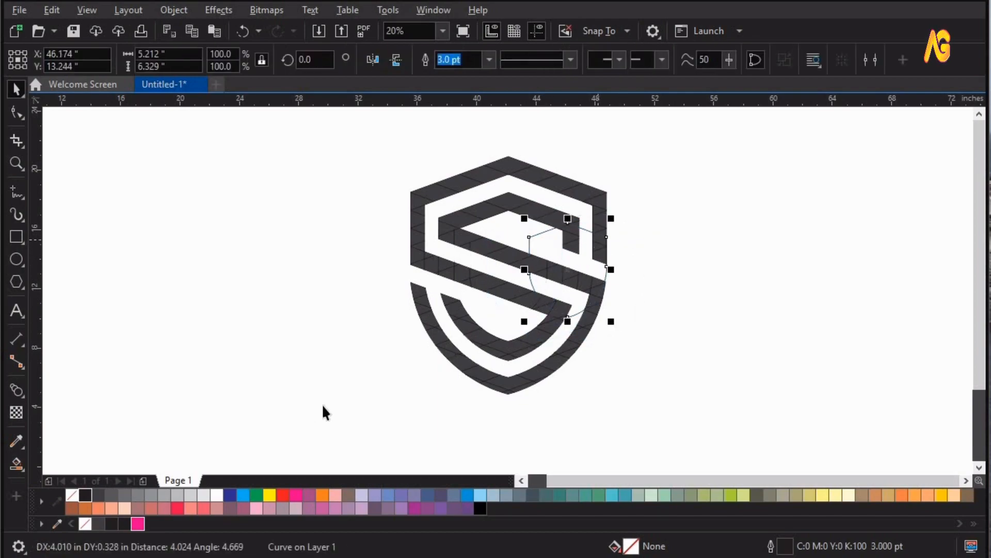
key("Delete")
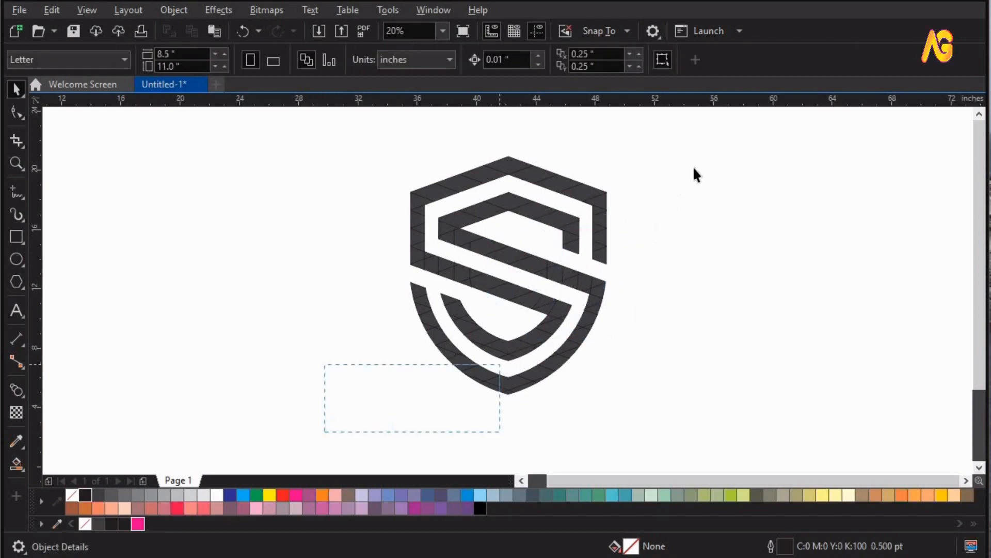
- Select all the filled cells of the logo and combine them into one curve
left_click_drag(705, 140, 705, 138)
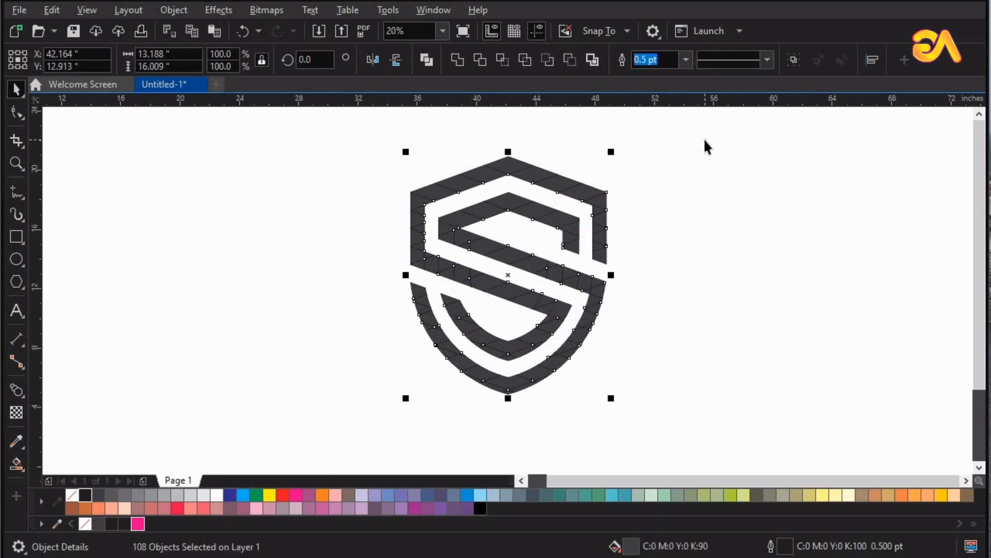
left_click(303, 407)
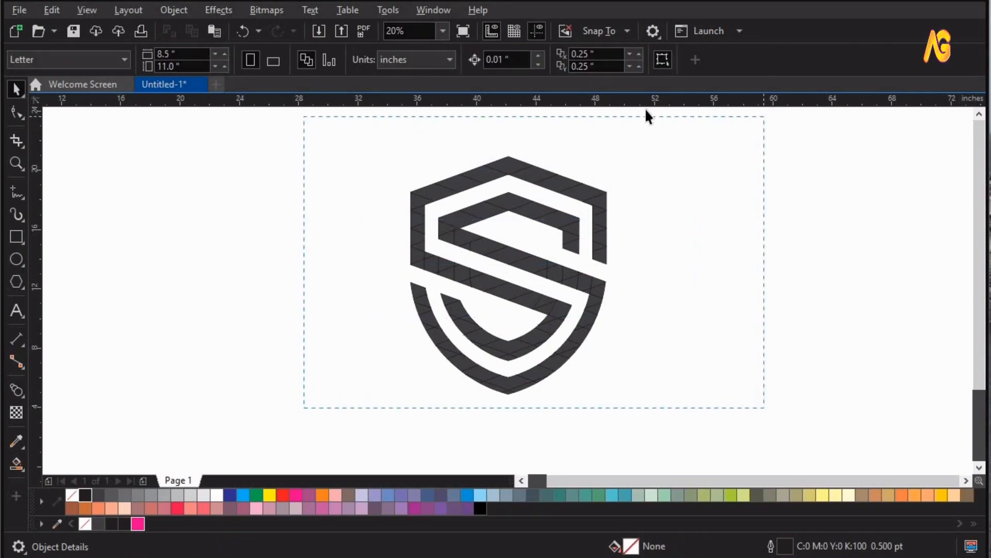
left_click_drag(646, 110, 646, 110)
left_click(427, 60)
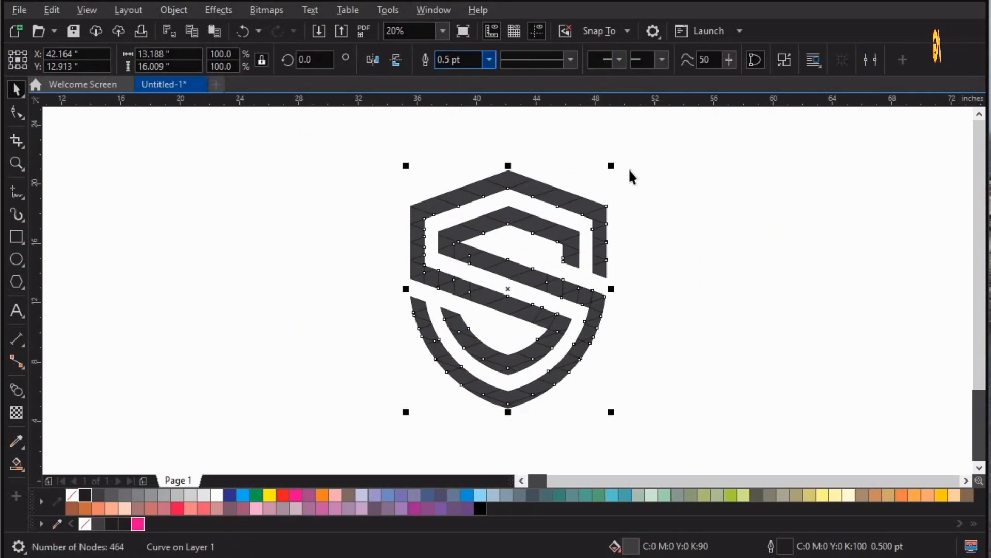
- Fill the combined logo curve with black (K:100) and deselect it
key("Escape")
left_click(516, 187)
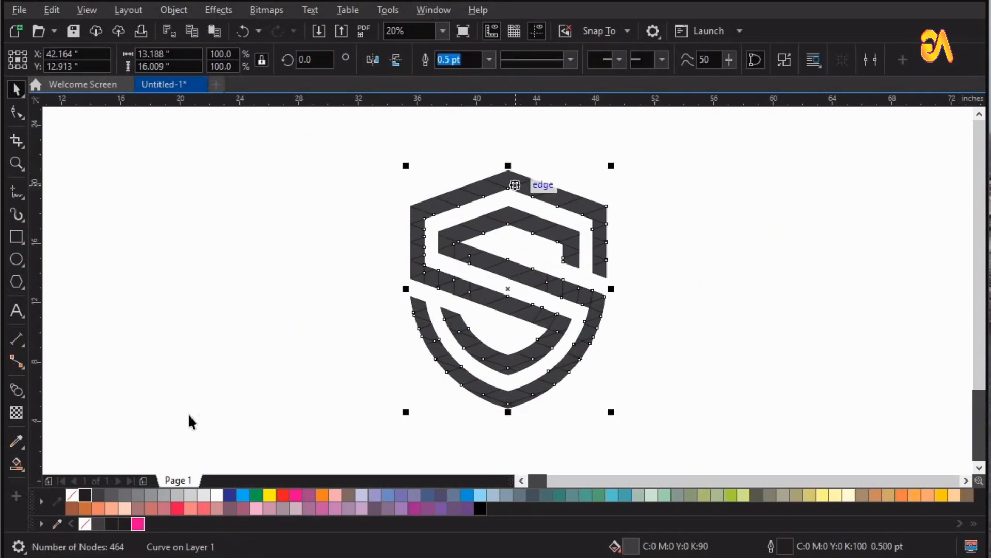
left_click(85, 494)
left_click(129, 332)
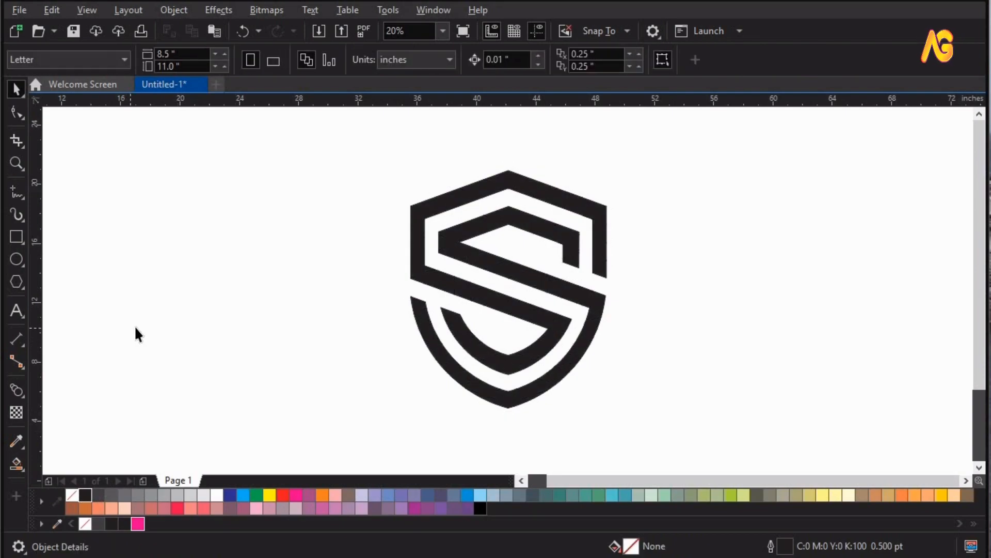
- Try a 36 pt outline on the black logo, and settle on an outline width of 30 pt
key("ctrl+a")
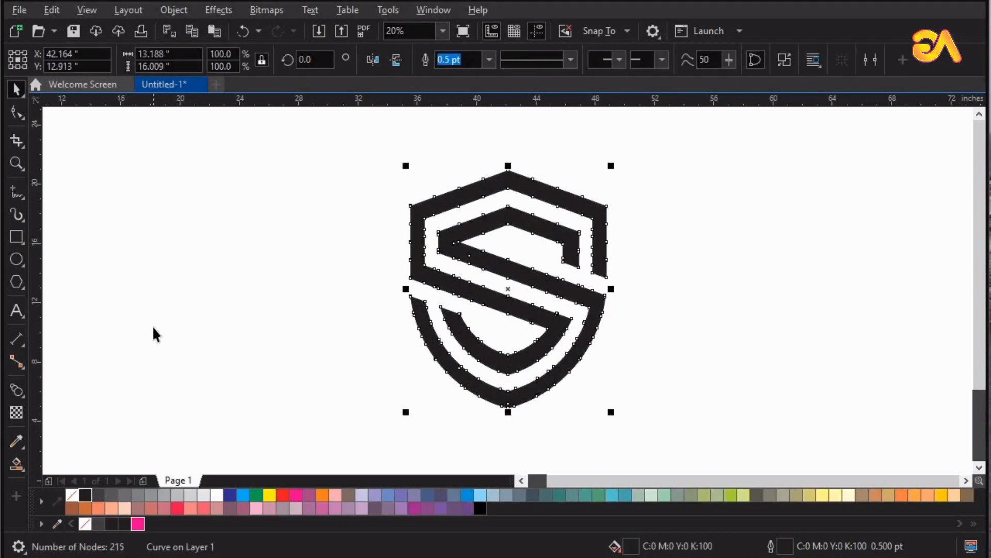
key("shift+F2")
left_click(825, 264)
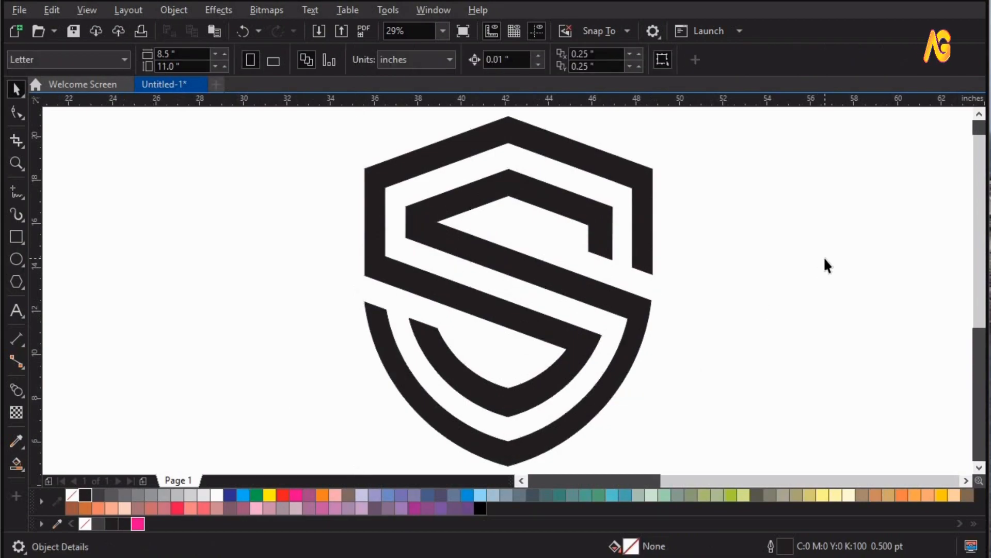
left_click_drag(620, 183, 523, 124)
key("ctrl+z")
left_click(481, 59)
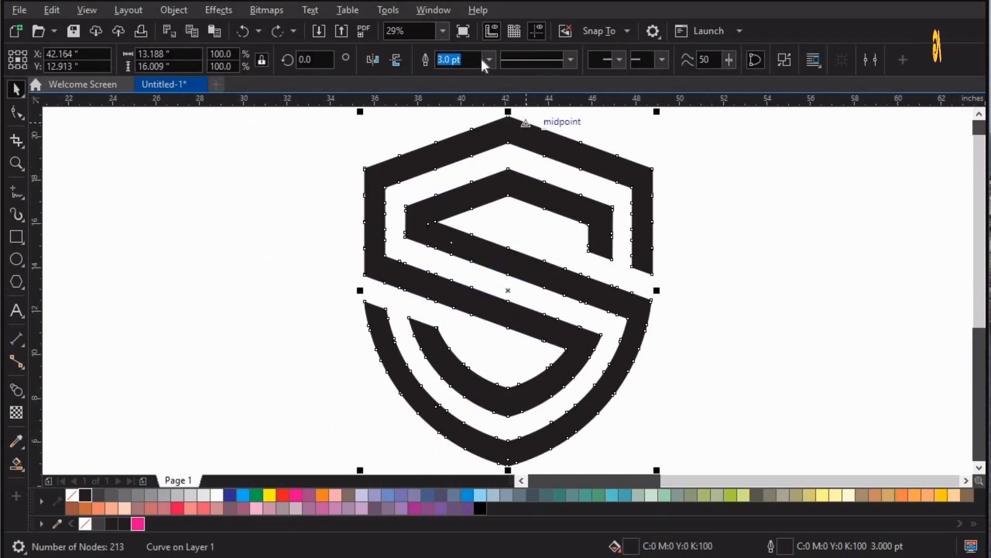
left_click(491, 60)
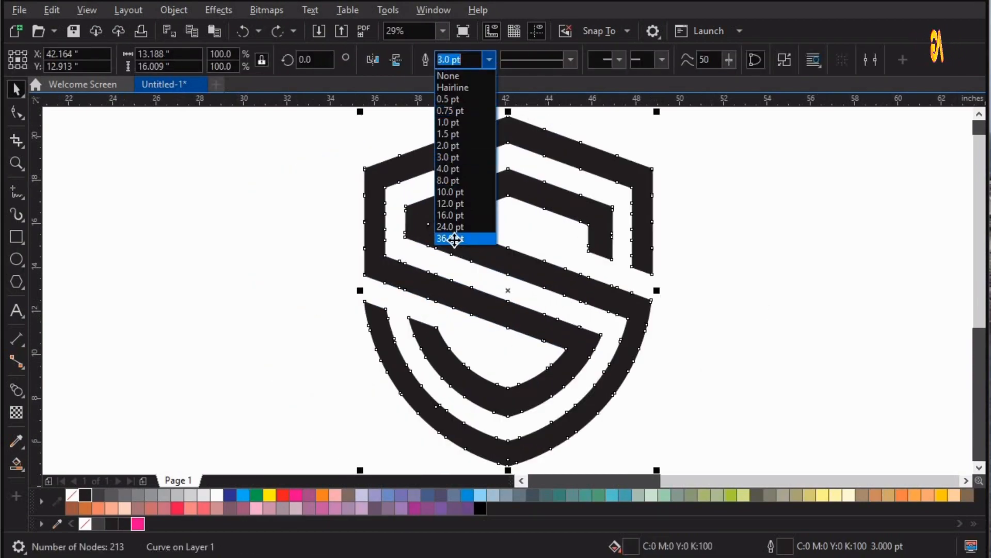
left_click(453, 238)
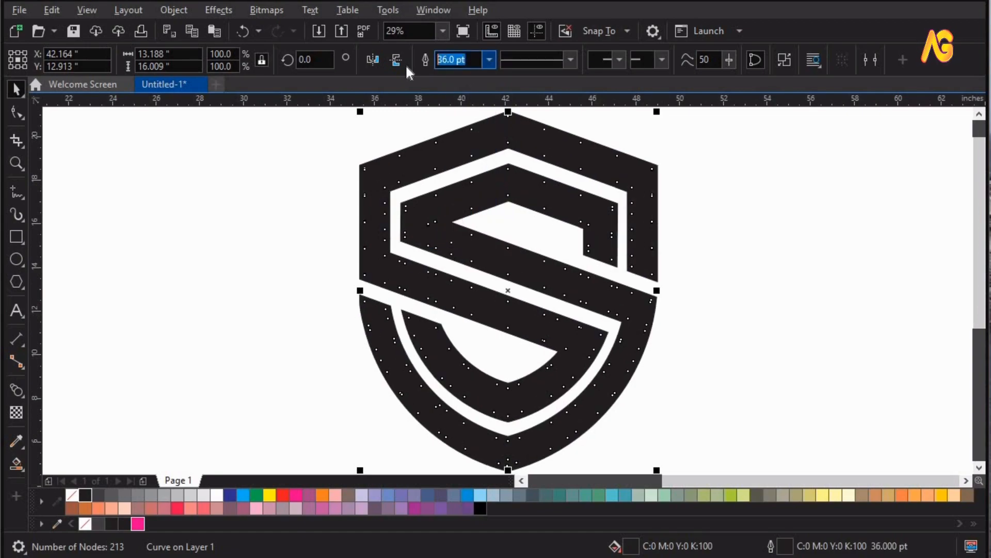
type("30")
key("Return")
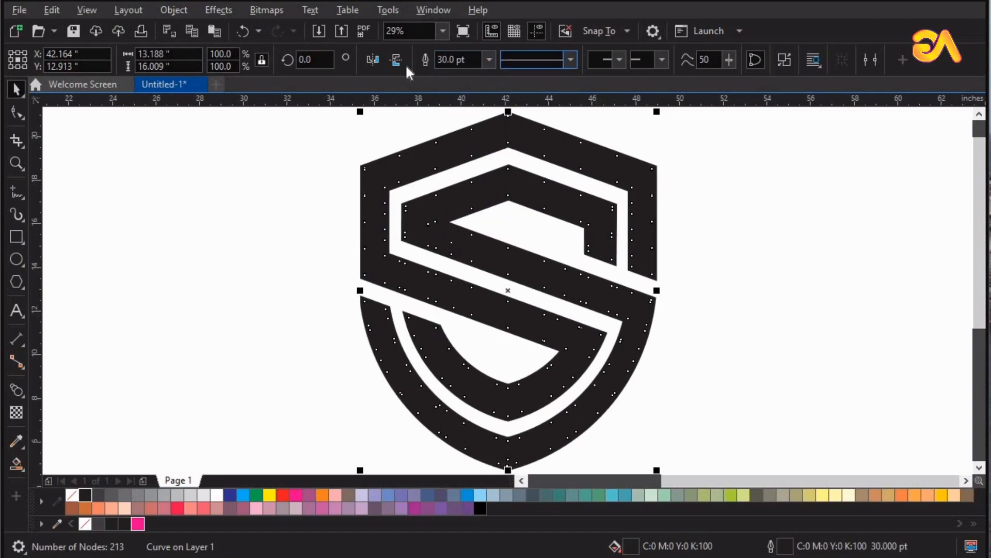
- Break the logo curve apart into separate pieces and deselect them
right_click(527, 131)
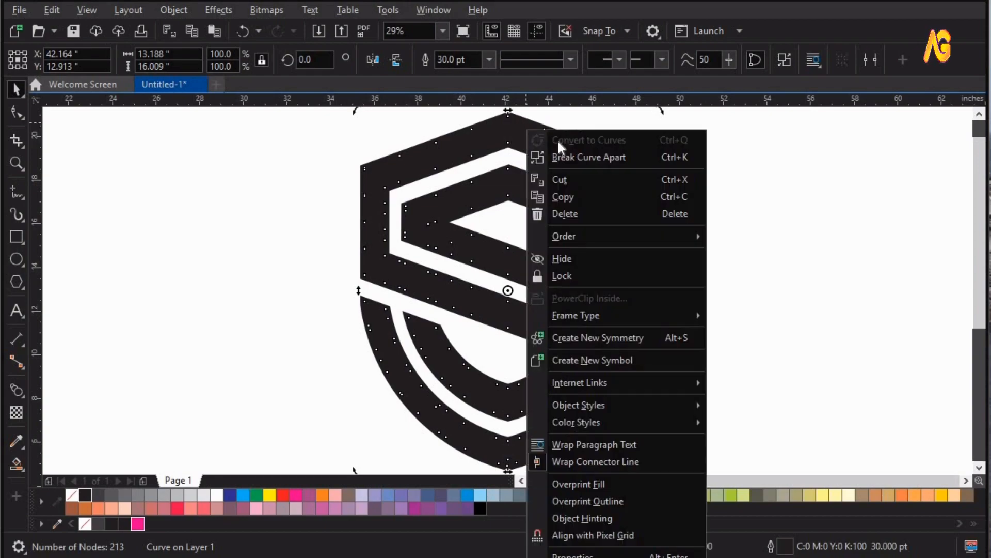
left_click(599, 157)
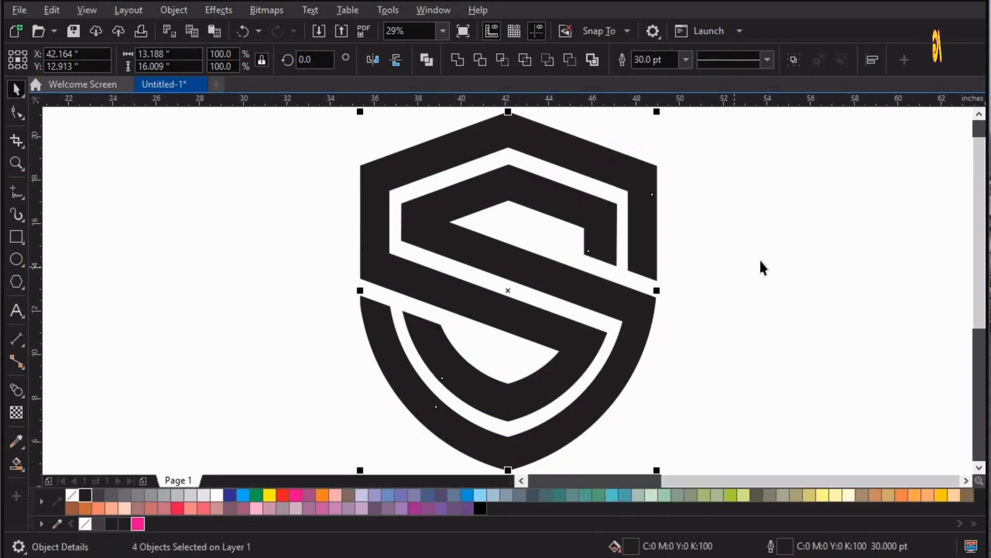
left_click(760, 258)
scroll(637, 313, "down", 2)
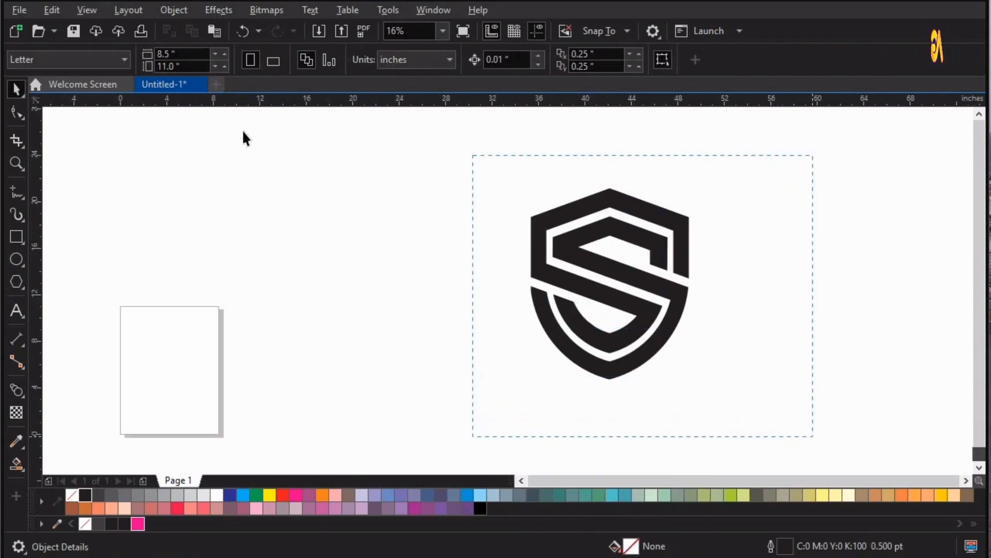
- Convert the outlines of all logo pieces to objects, and undo a test move of one piece
key("ctrl+a")
left_click(172, 10)
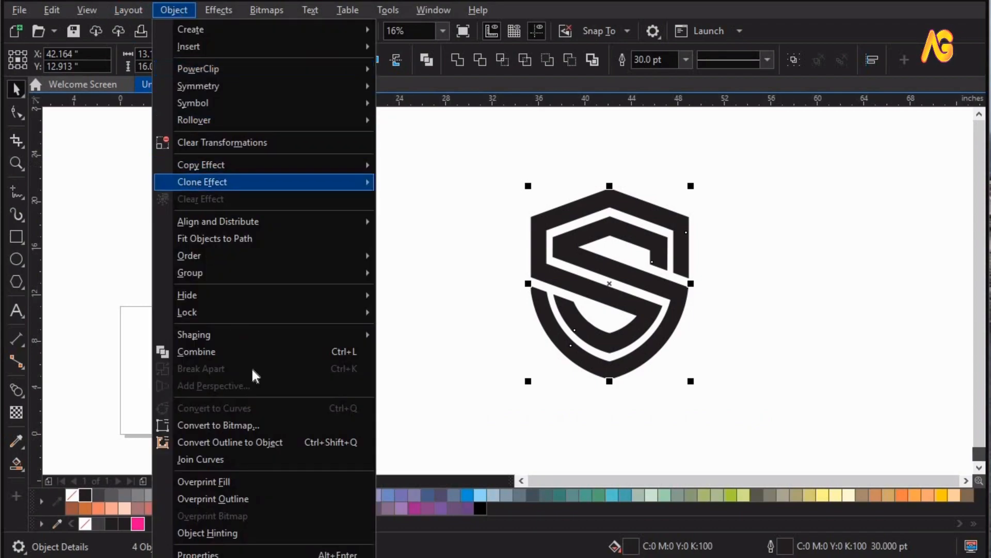
left_click(266, 440)
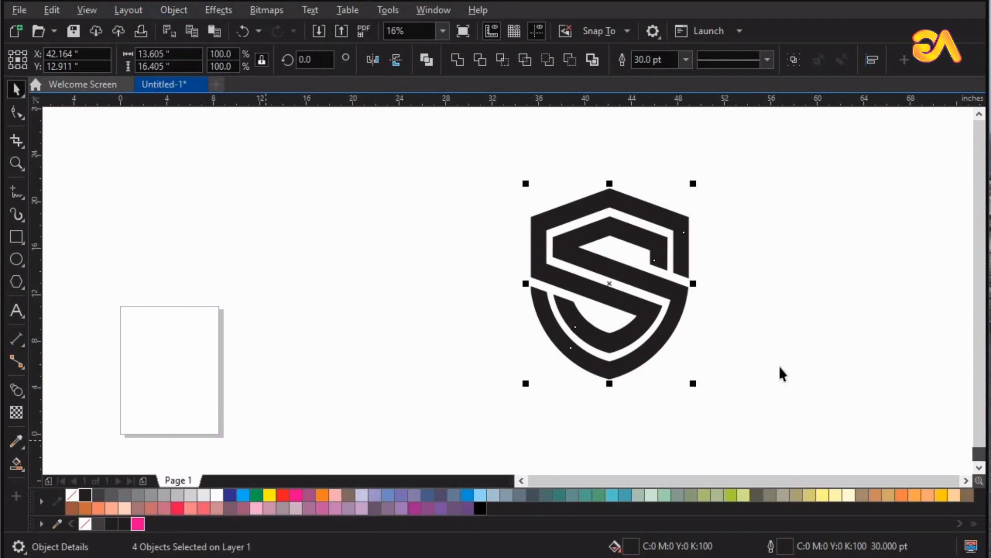
left_click_drag(673, 217, 424, 210)
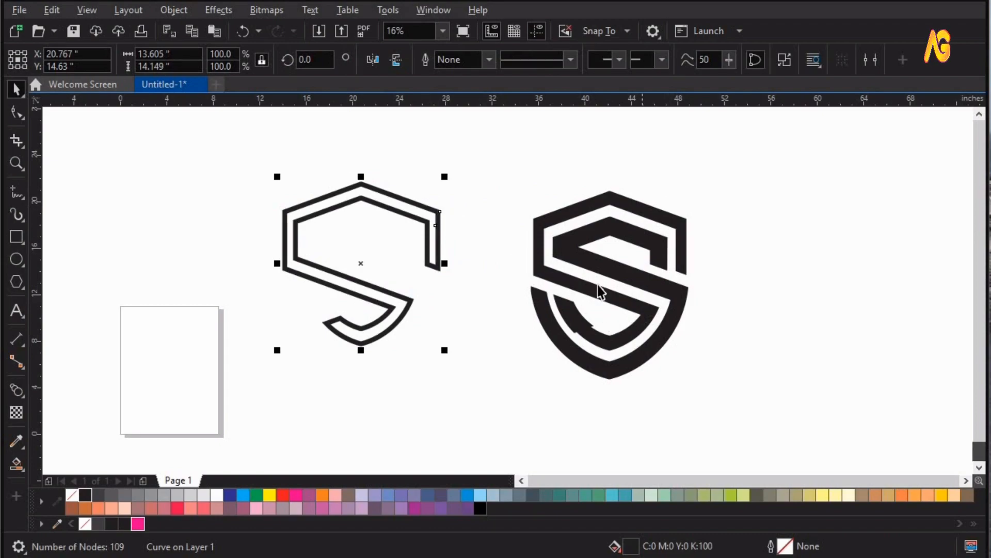
key("ctrl+z")
- Weld all the logo pieces and converted outlines into one shape and fill it with blue (C:100 M:100 Y:0 K:0)
left_click_drag(408, 124, 767, 403)
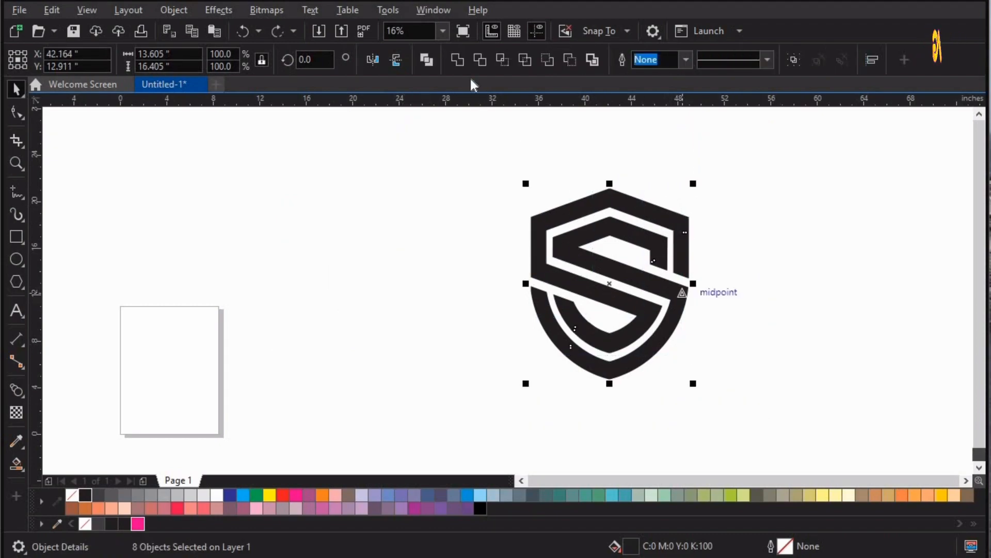
left_click(459, 60)
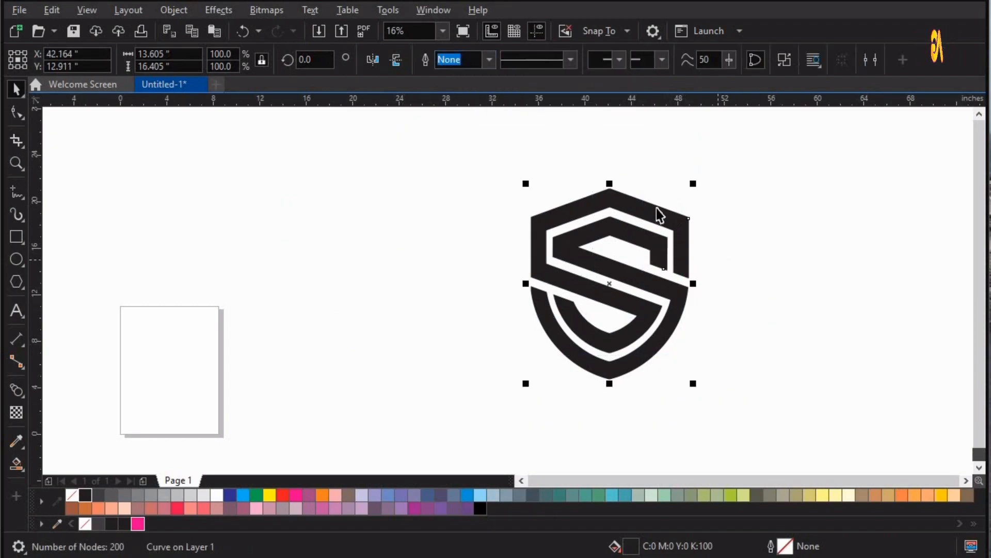
left_click(429, 196)
left_click_drag(631, 240, 411, 234)
key("ctrl+z")
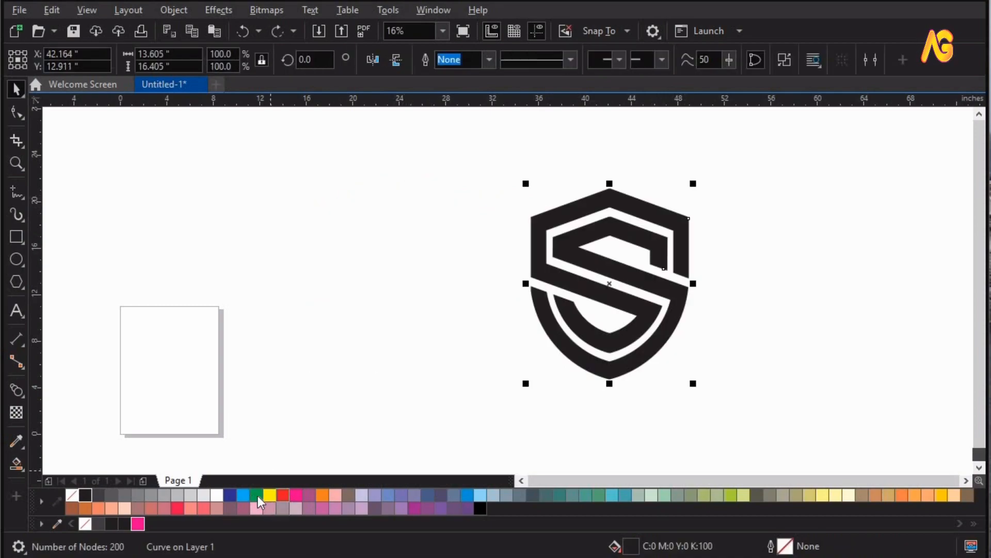
left_click(231, 495)
left_click(722, 381)
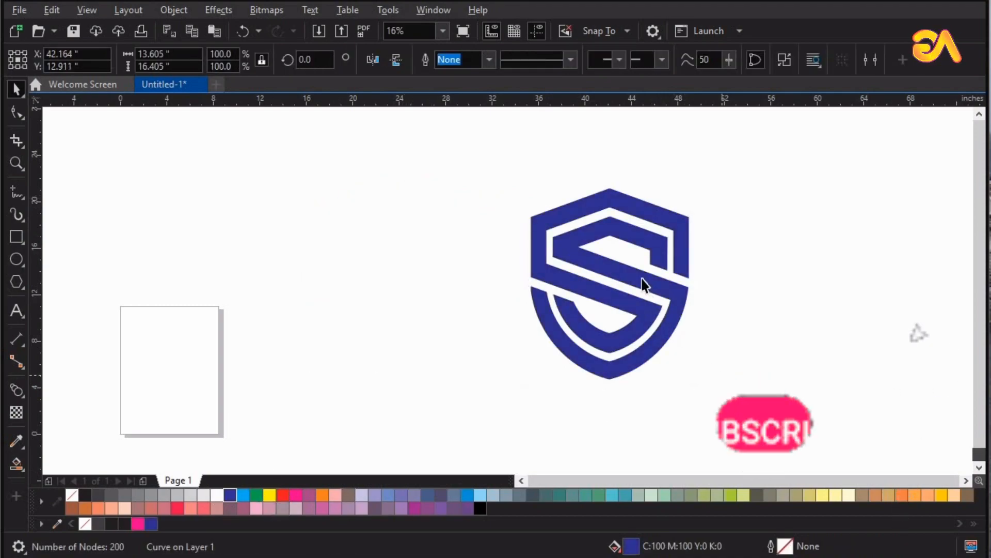
- Try moving the welded logo, and undo the move and the logo's blue fill
left_click_drag(641, 279, 451, 237)
key("ctrl+z")
left_click(783, 274)
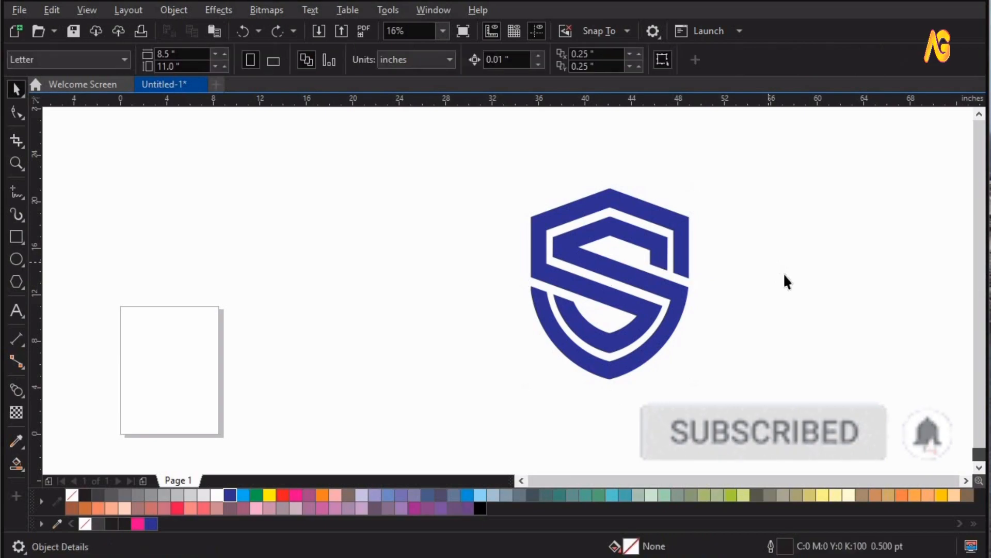
key("ctrl+z")
left_click(783, 273)
key("F4")
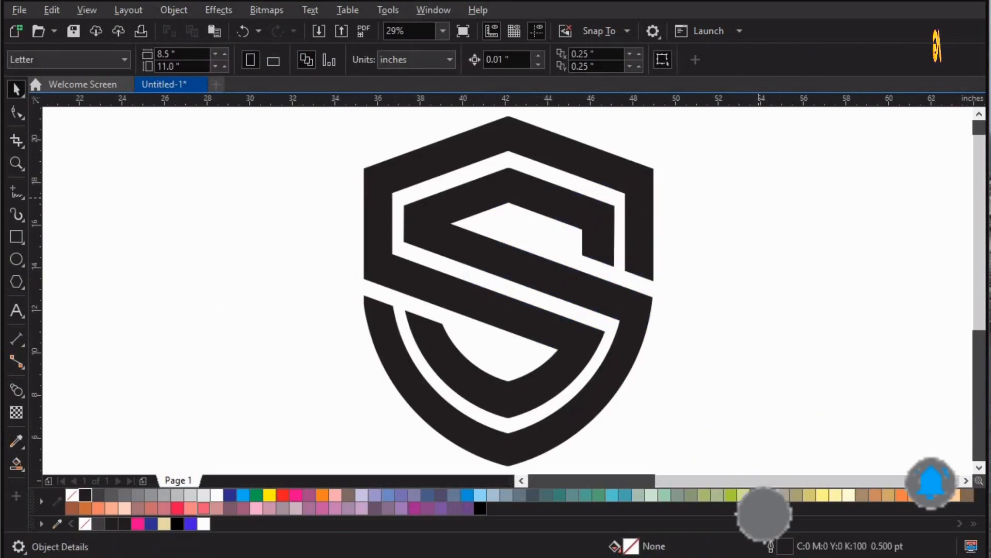
- Fill the whole logo with 50% black grey (C:0 M:0 Y:0 K:50) and deselect it
left_click(557, 200)
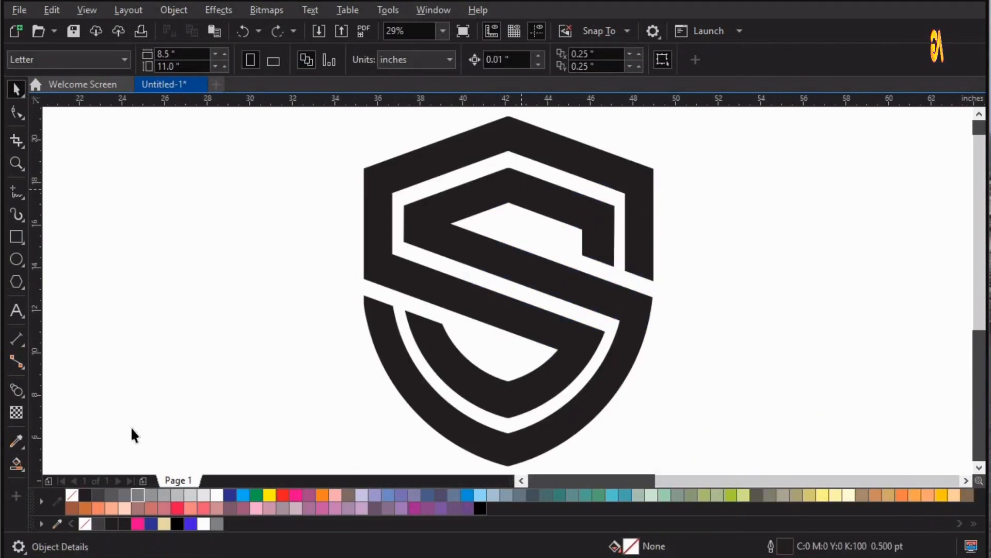
left_click(150, 497)
key("z")
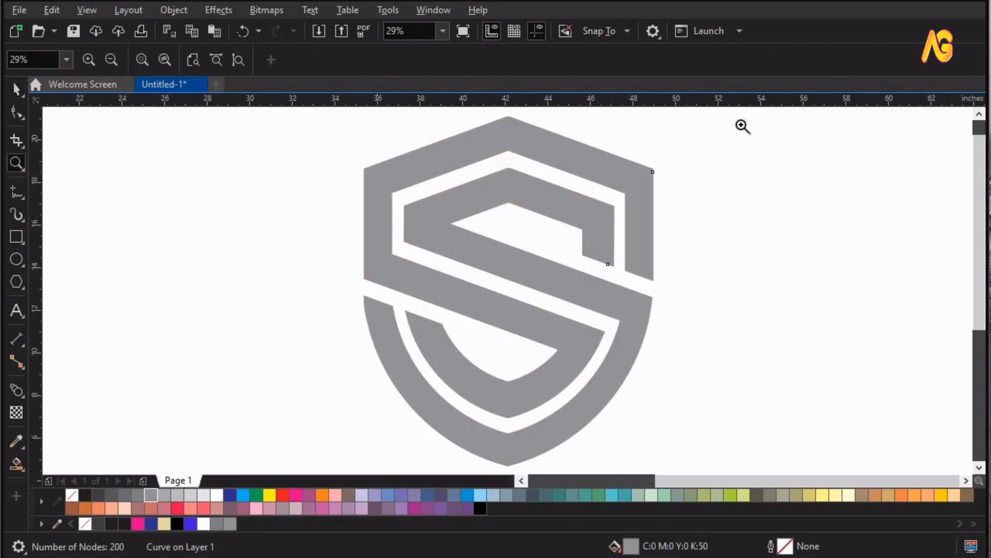
left_click(606, 262)
left_click_drag(649, 389, 710, 408)
key("space")
key("F4")
key("Escape")
- Draw a horizontal line about 1.215 in long across the inner edge of the logo's left vertical bar, just above its corner
key("z")
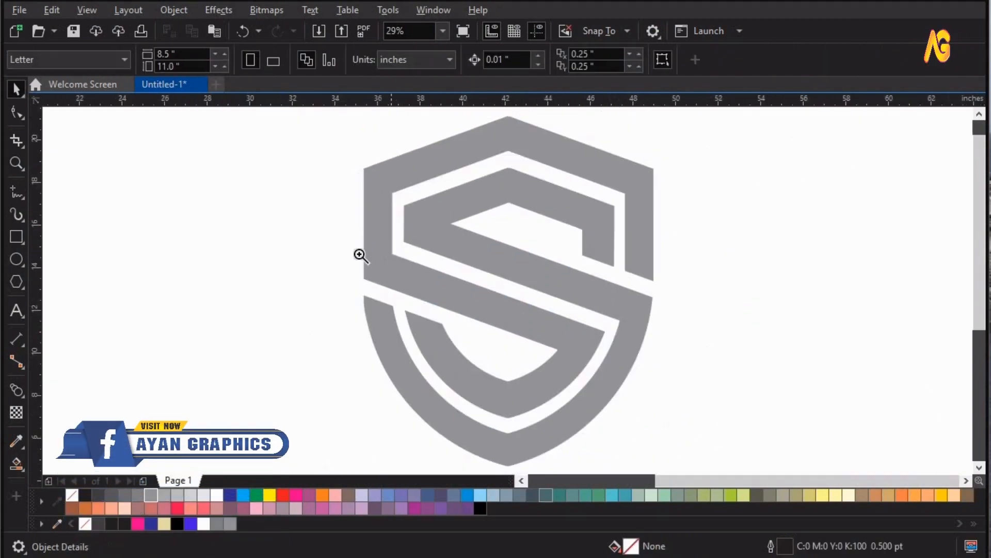
left_click_drag(315, 204, 498, 293)
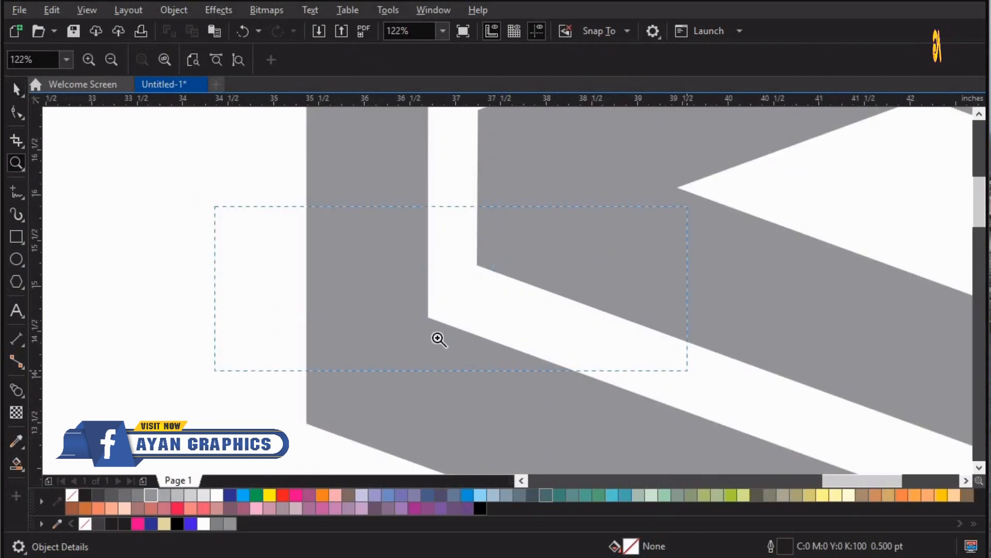
left_click_drag(439, 339, 439, 340)
left_click(17, 192)
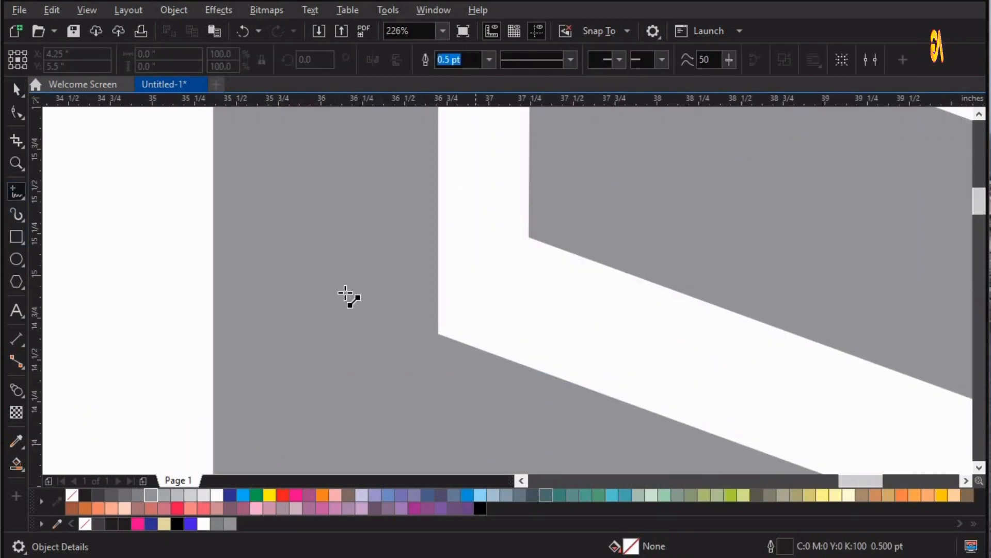
left_click(292, 290, "ctrl")
key("space")
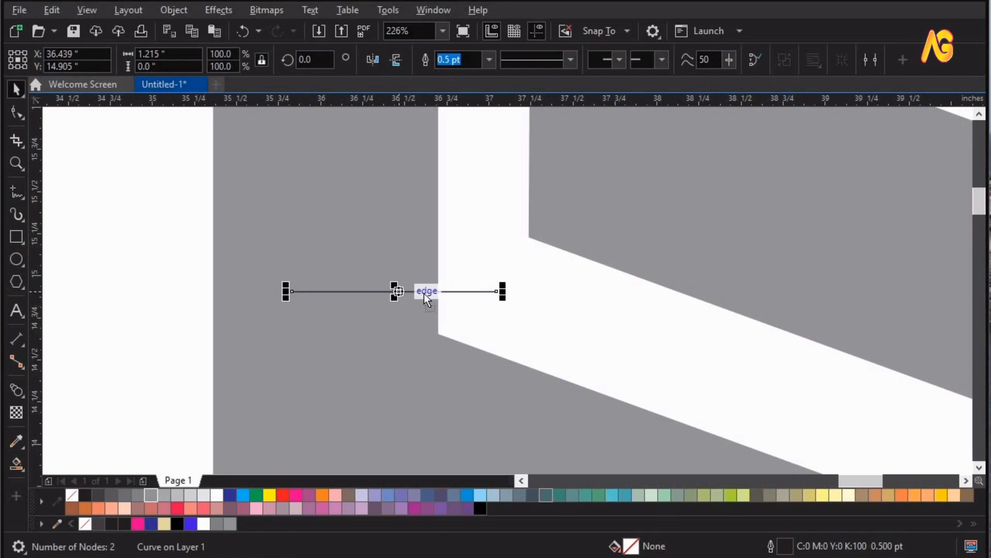
- Move the horizontal line so it crosses the bar's inner edge just above the inner corner
left_click_drag(424, 293, 444, 293)
key("z")
mouse_move(234, 230)
left_mouse_down()
mouse_move(326, 275)
mouse_move(652, 383)
left_mouse_up()
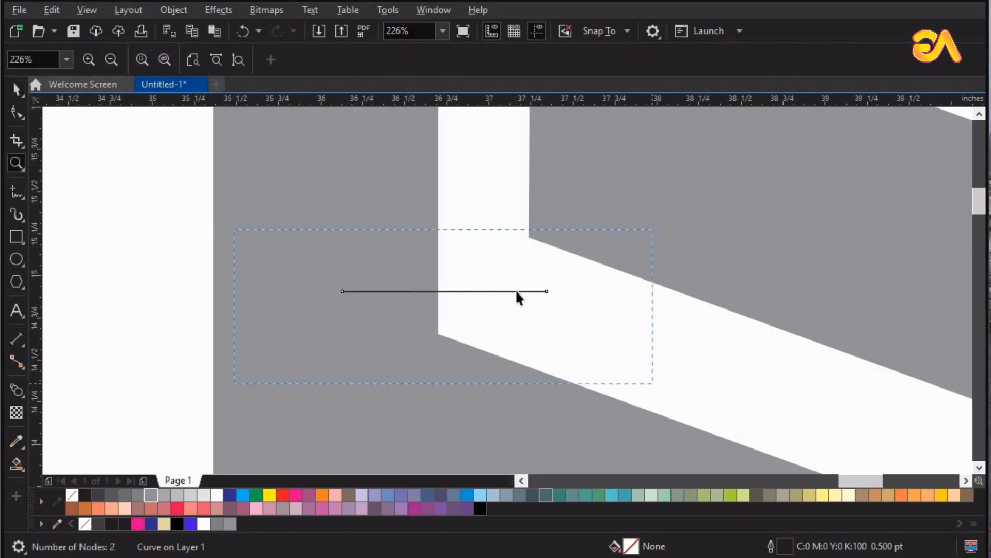
key("space")
left_click_drag(513, 289, 594, 312)
- Create a copy of the line rotated to 345° and move it onto the inner corner of the left bar
left_click(806, 312)
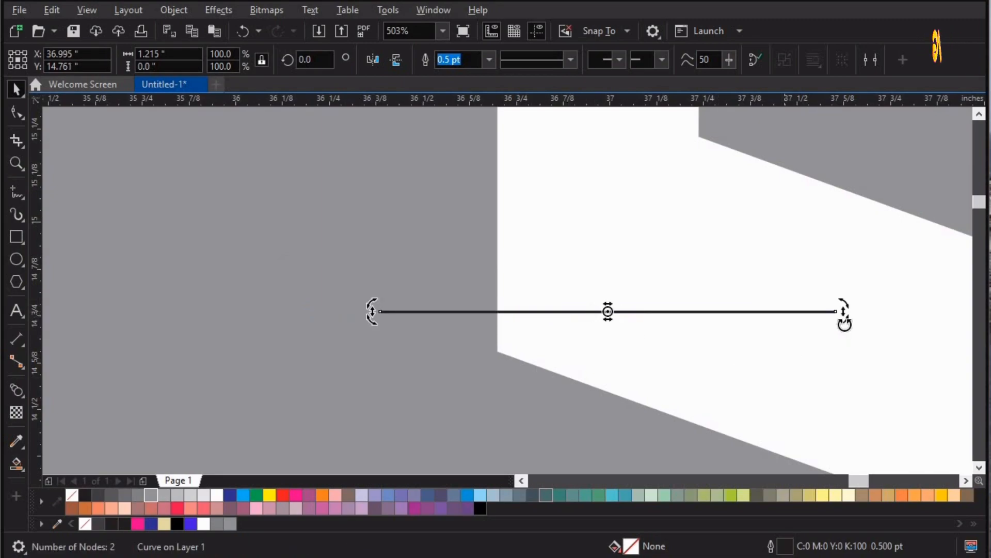
left_click_drag(842, 321, 829, 369)
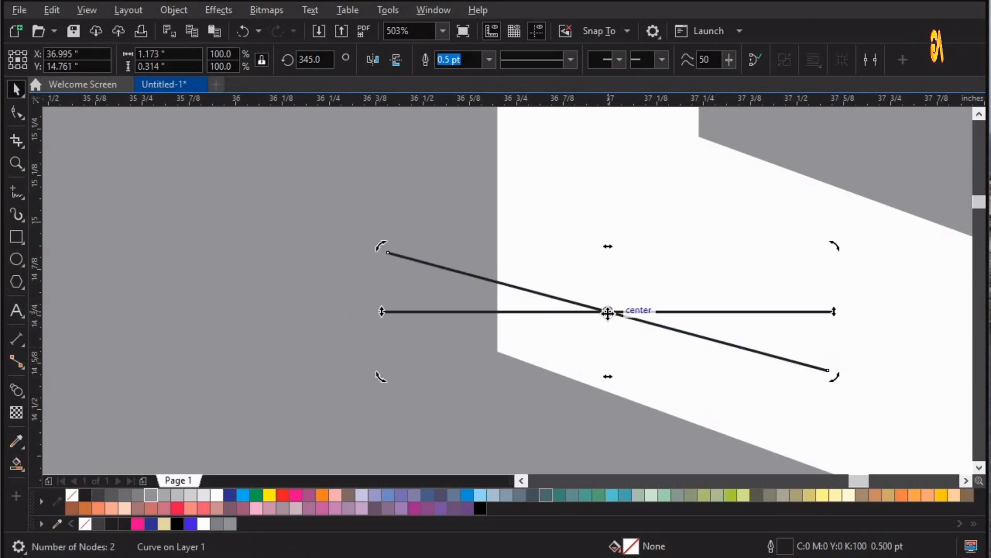
left_click(609, 313)
left_click_drag(597, 314, 556, 381)
key("z")
left_click_drag(852, 461, 240, 260)
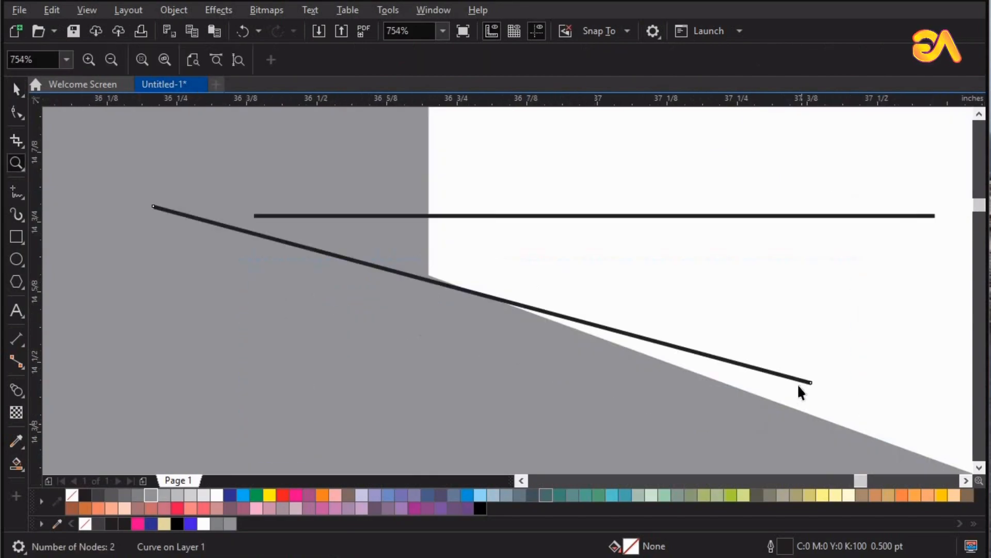
- Rotate the slanted line to about 339.9° so it lies along the S's diagonal edge, and deselect it
key("space")
left_click(817, 393)
left_click_drag(814, 410, 808, 418)
left_click(415, 274)
left_click(534, 281)
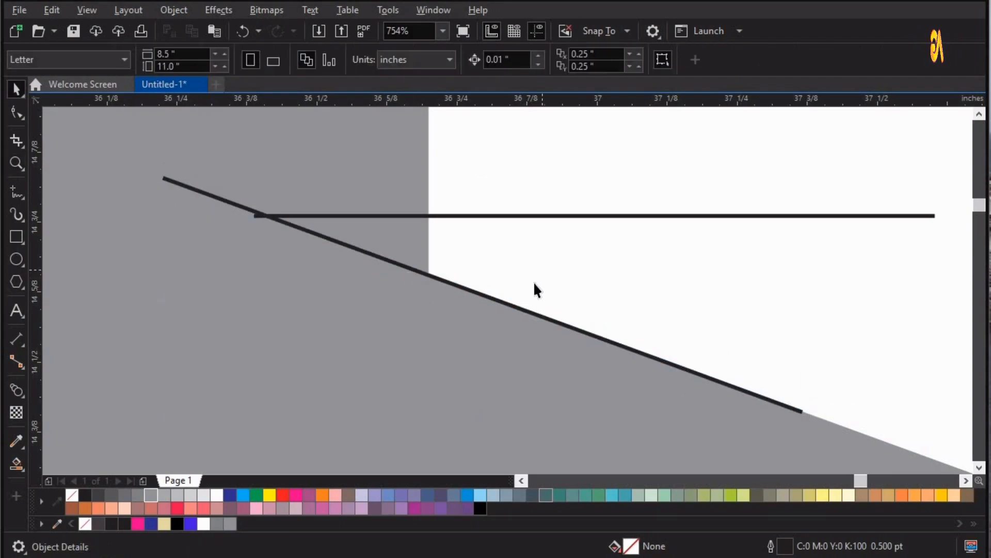
- Shift both lines together 0.11 in right and 0.04 in down, keeping the slanted one on the diagonal edge, and deselect them
left_click(266, 215)
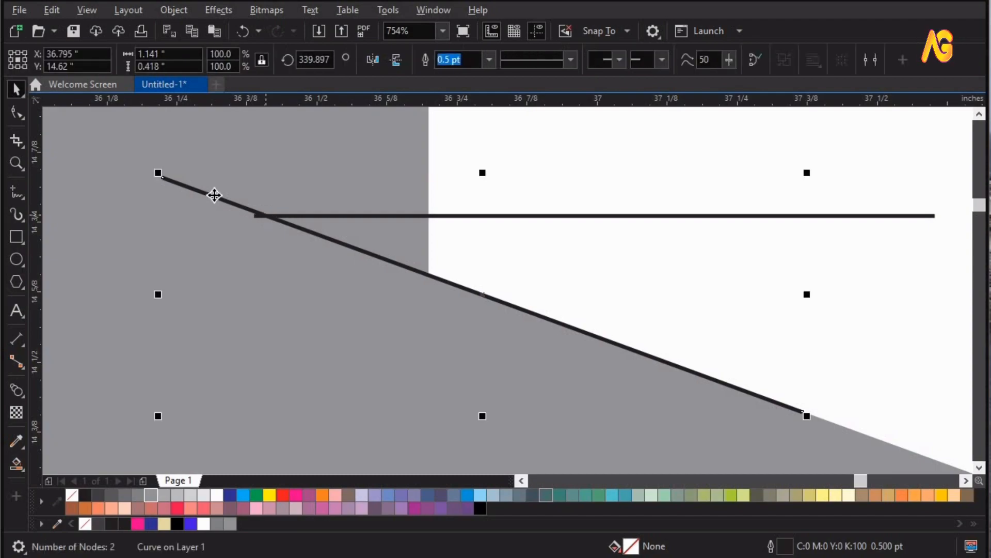
left_click(525, 216, "shift")
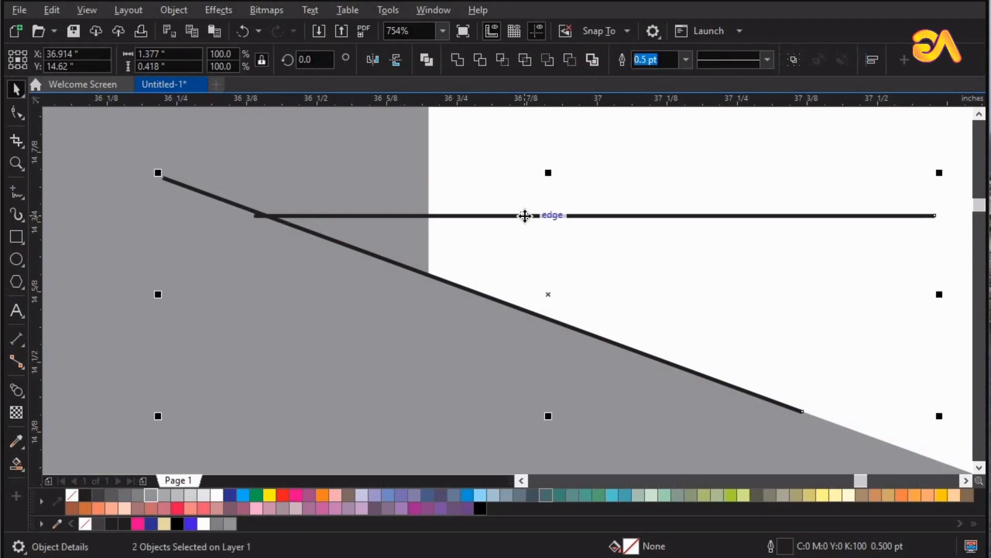
key("Right")
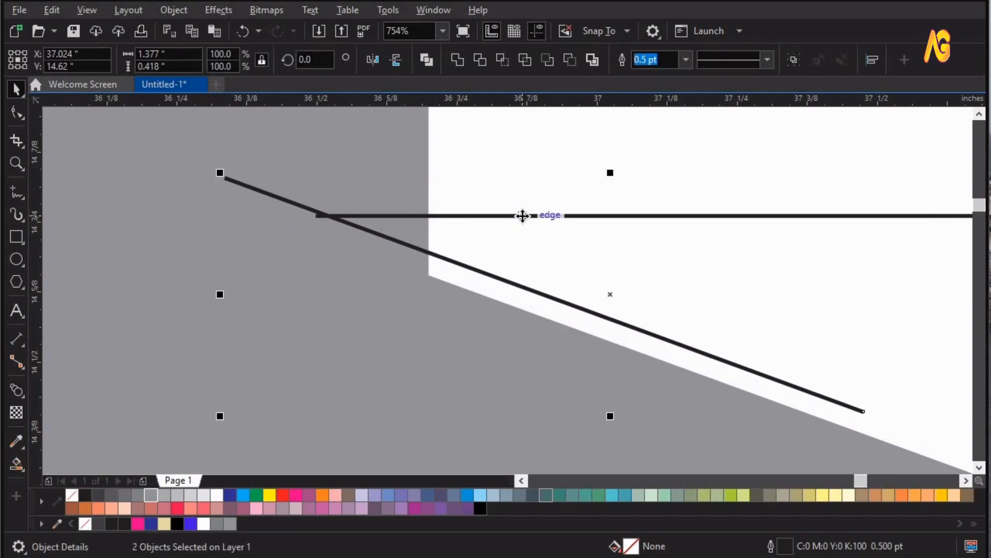
key("Down")
key("Down")
key("Down")
key("Down")
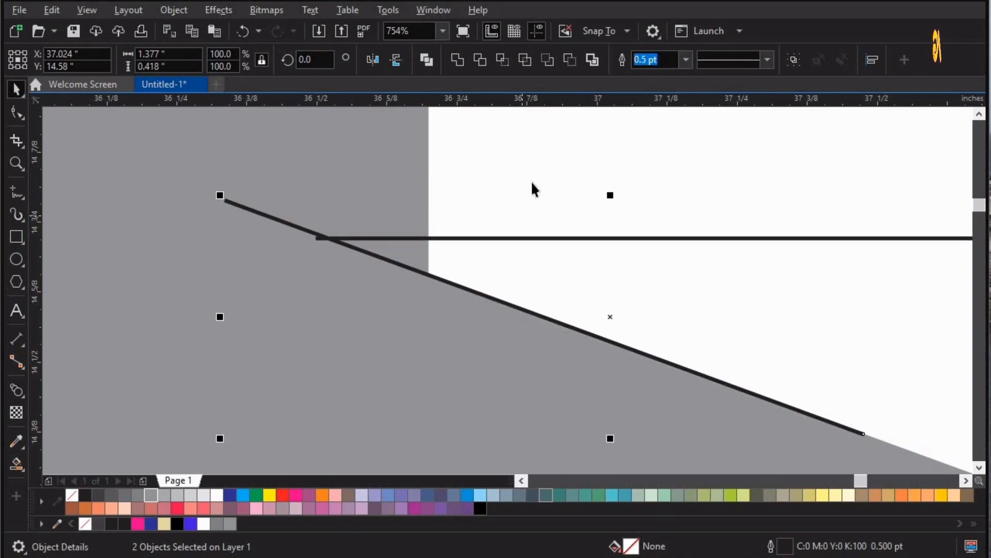
key("Escape")
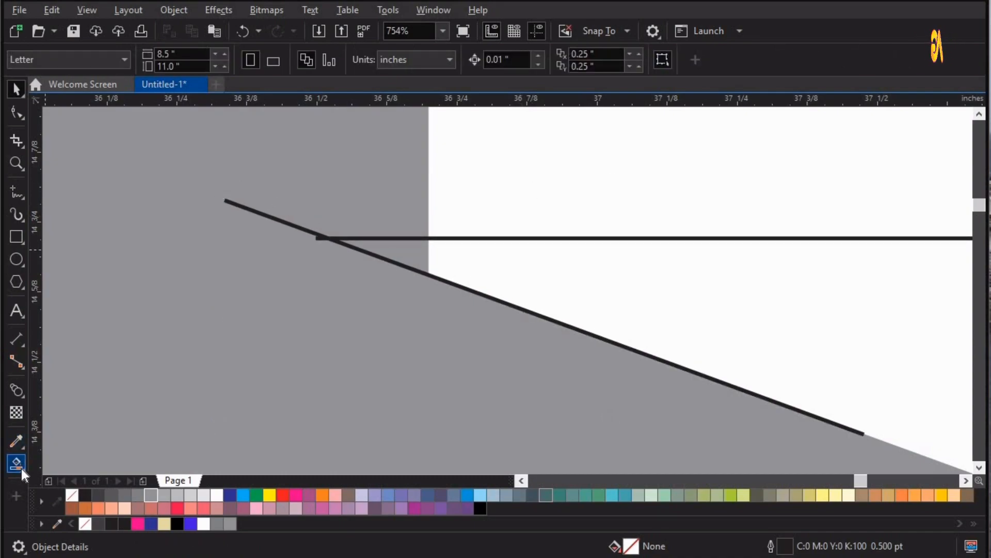
- Smart Fill the small triangle enclosed by the two lines and the left bar's vertical inner edge
left_click(21, 469)
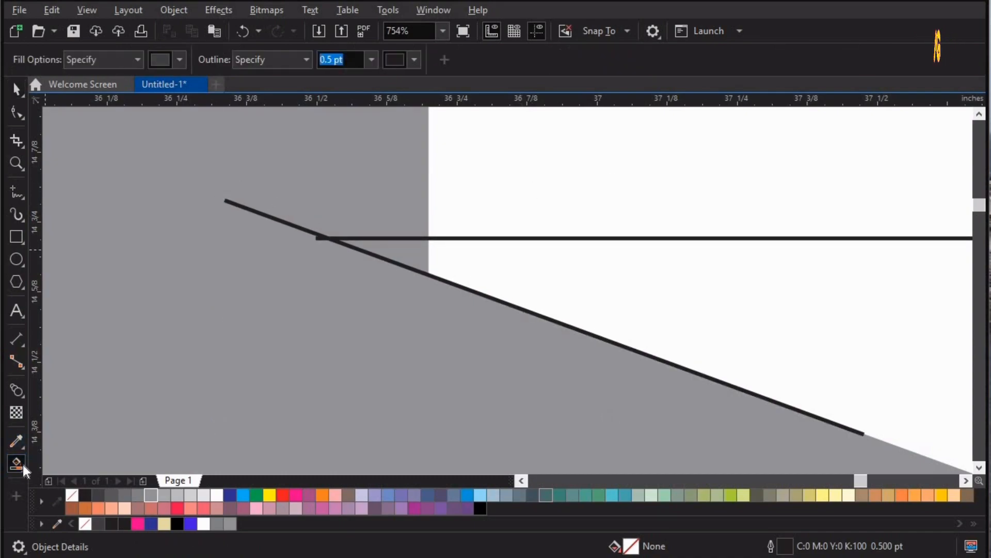
left_click(408, 250)
key("space")
- Delete both guide lines and remove the outline from the small dark triangle
left_click_drag(546, 238, 567, 172)
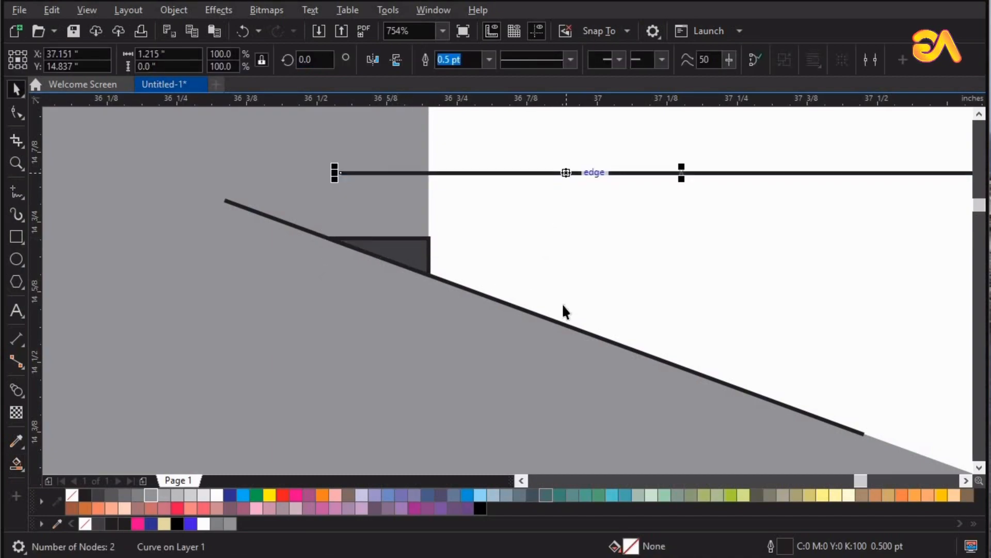
key("Delete")
left_click(551, 317)
key("Delete")
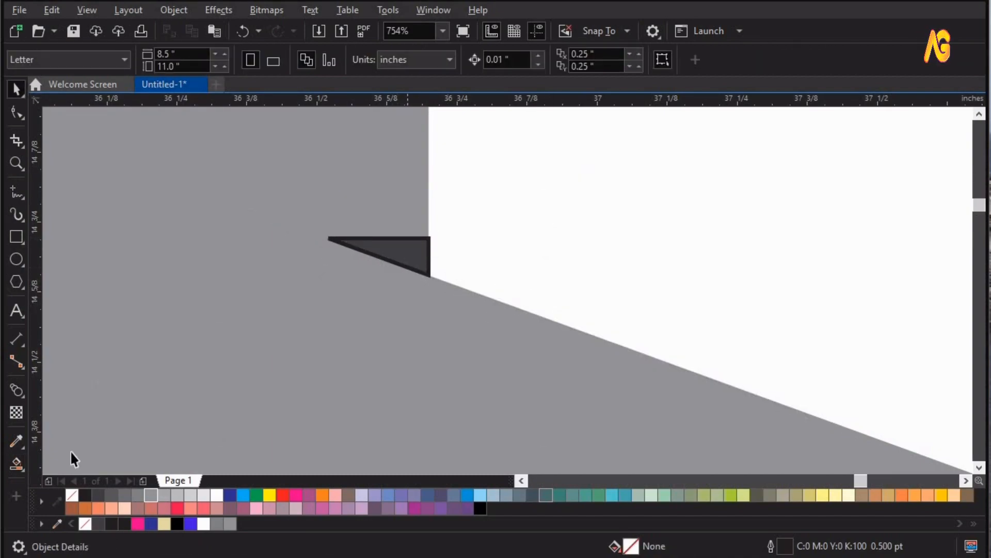
left_click(553, 283)
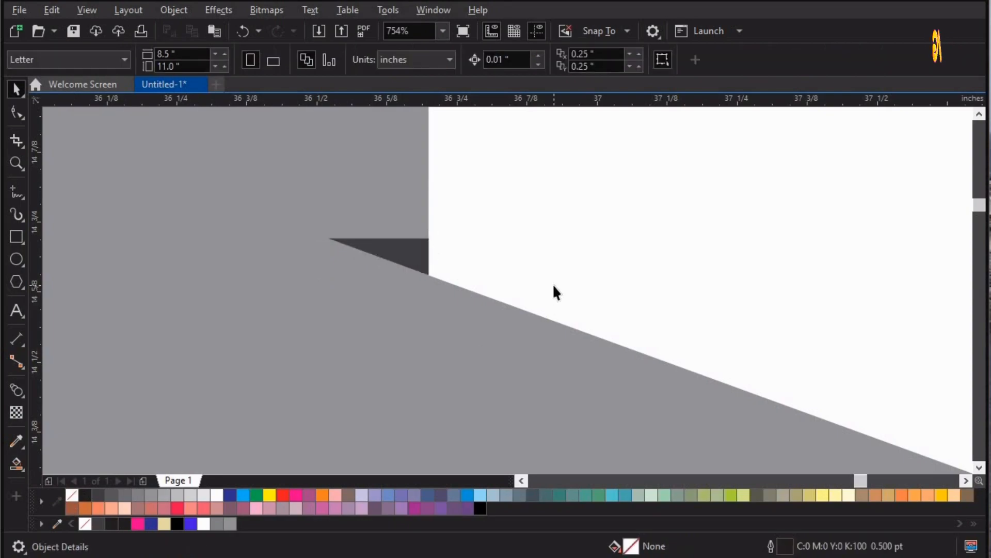
- Enlarge the dark triangle proportionally to 154.4%, about 0.276 × 0.101 in
key("F4")
left_click_drag(449, 234, 335, 294)
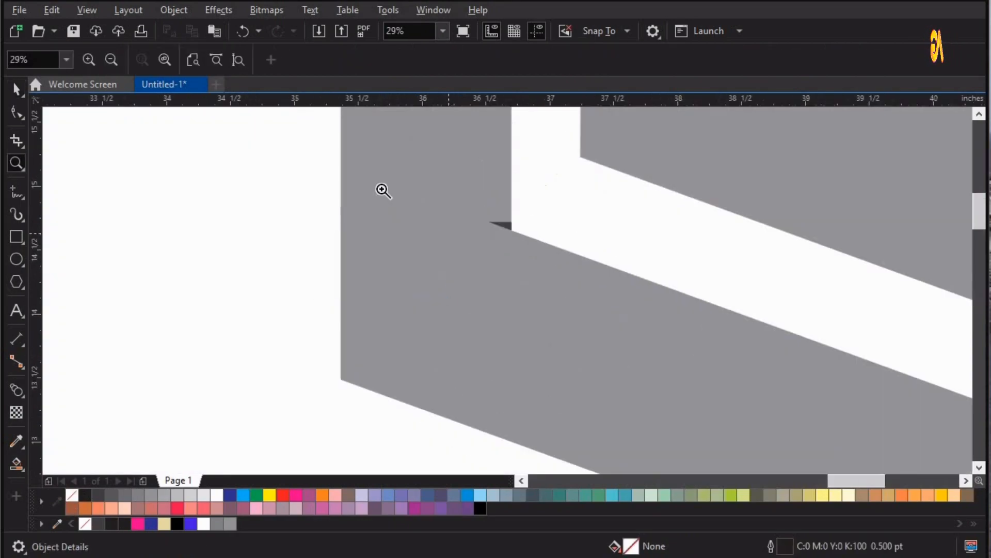
left_click_drag(382, 191, 642, 282)
key("space")
left_click(478, 253)
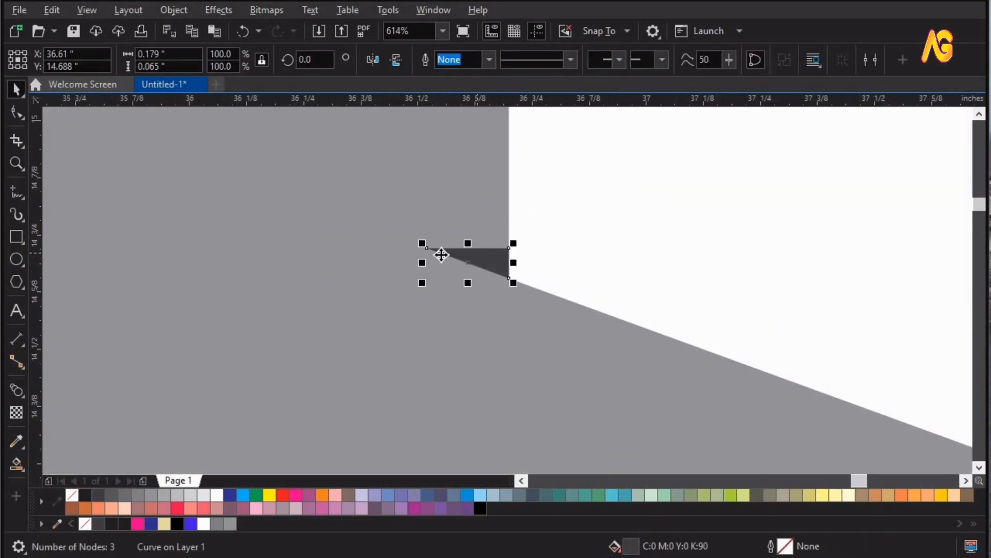
left_click_drag(416, 241, 629, 319)
- Move the triangle slightly down so its lower node meets the inner corner of the left bar exactly
key("z")
left_click_drag(459, 321, 594, 389)
key("space")
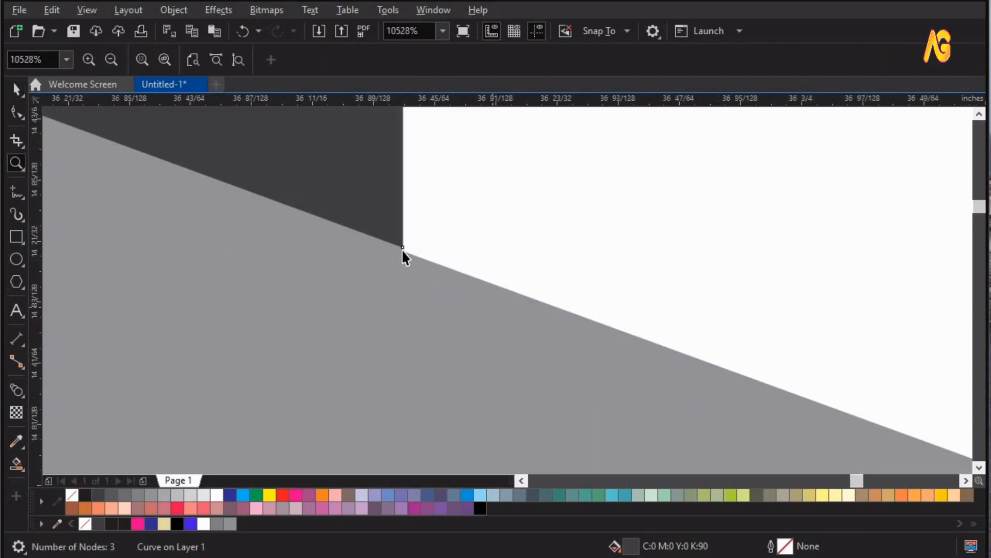
key("z")
left_click_drag(372, 227, 442, 282)
key("space")
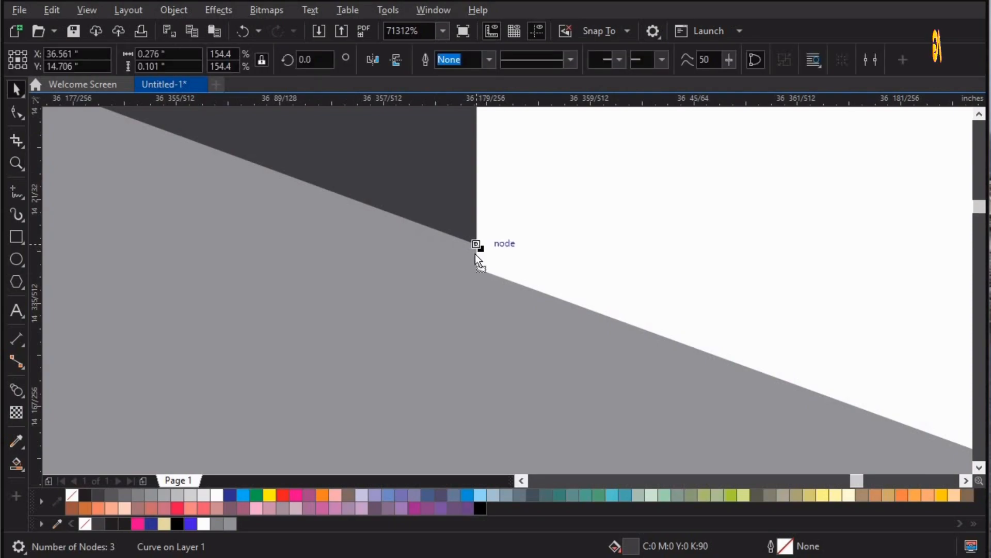
left_click_drag(476, 253, 505, 291)
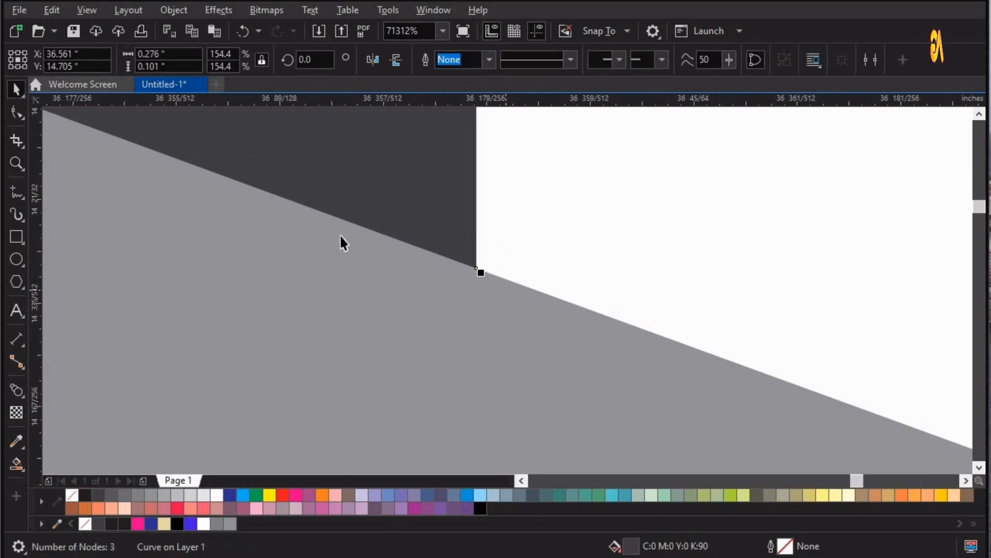
- Enlarge the corner triangle proportionally to 409.5%, about 0.732 × 0.268 in, keeping its lower node at the inner corner
key("F4")
key("z")
left_click_drag(349, 213, 475, 292)
left_click_drag(308, 248, 550, 353)
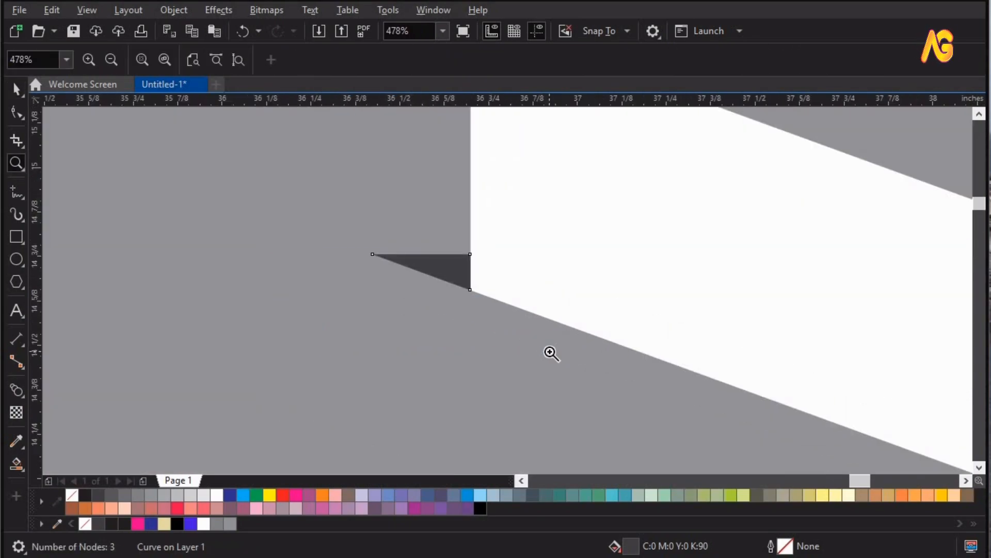
key("F3")
key("space")
left_click_drag(376, 382, 254, 326)
- Apply a linear fountain fill to the corner triangle with Interactive Fill, running from its pointed tip to the vertical edge
key("z")
left_click_drag(181, 293, 628, 480)
key("space")
left_click(519, 289)
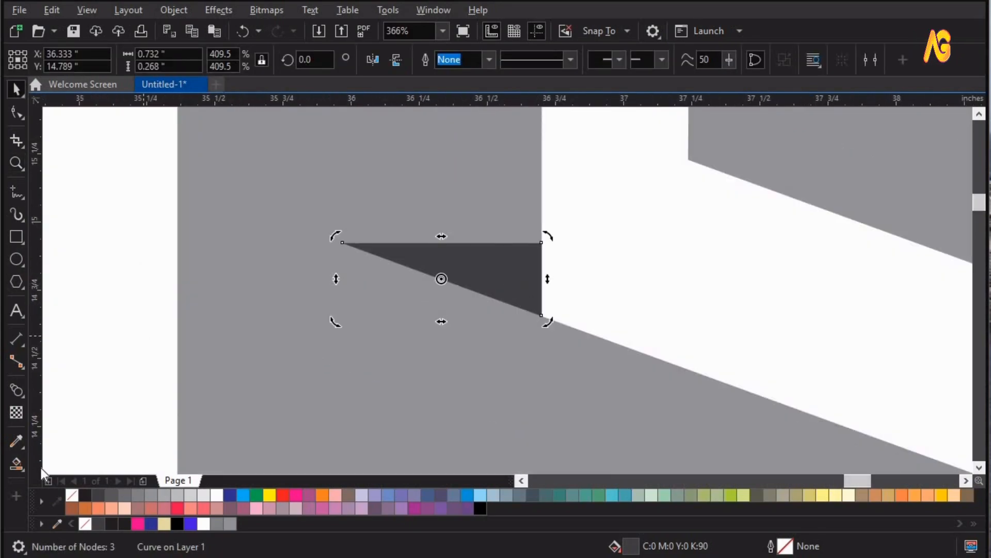
left_click(27, 470)
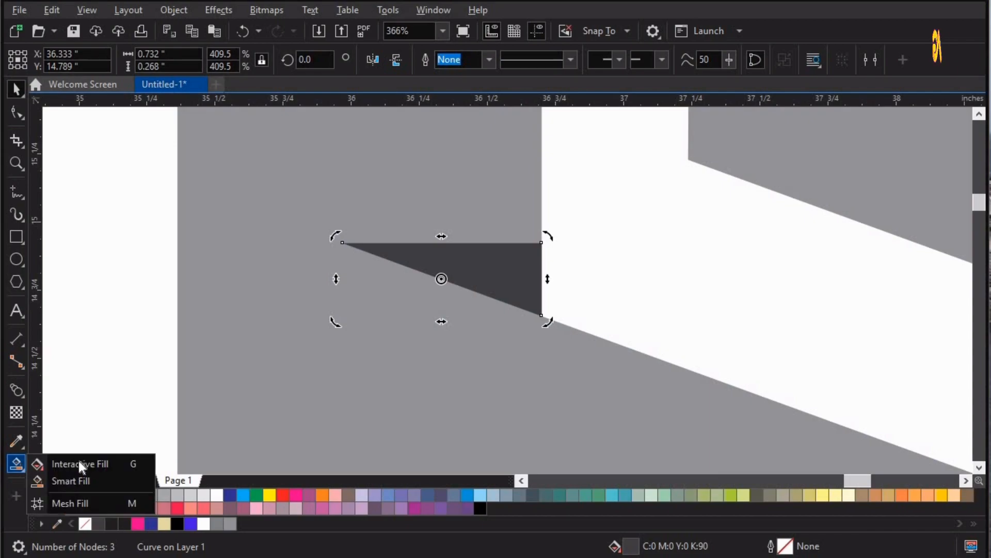
left_click(79, 461)
left_click_drag(360, 244, 549, 260)
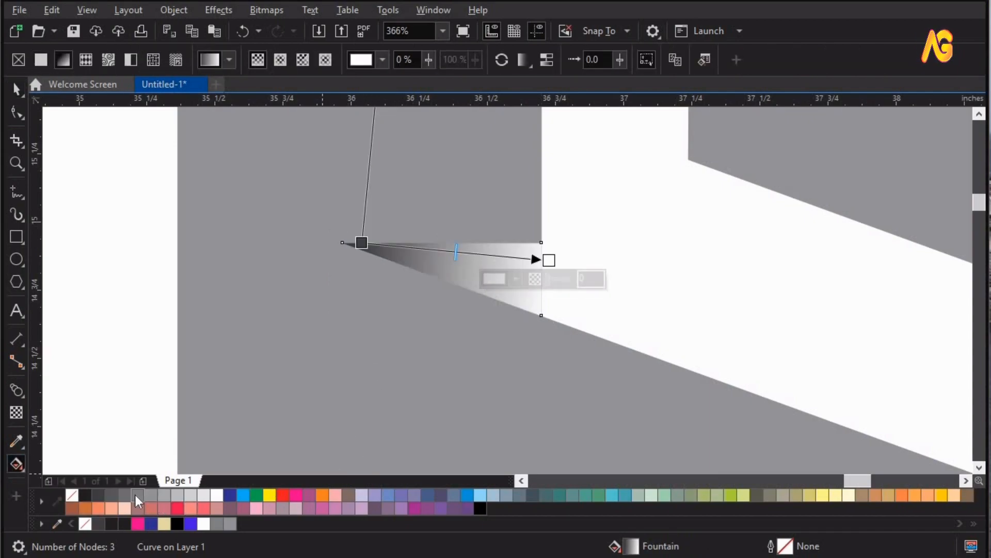
- Color the fountain fill grey at the vertical edge and white at the pointed tip, and deselect the triangle
left_click(137, 495)
left_click(360, 244)
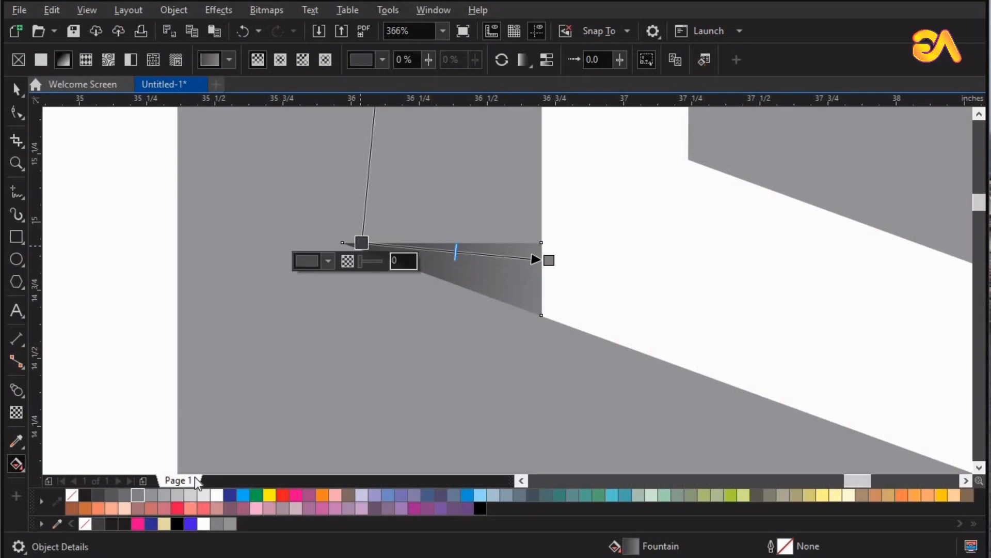
left_click(216, 496)
key("Escape")
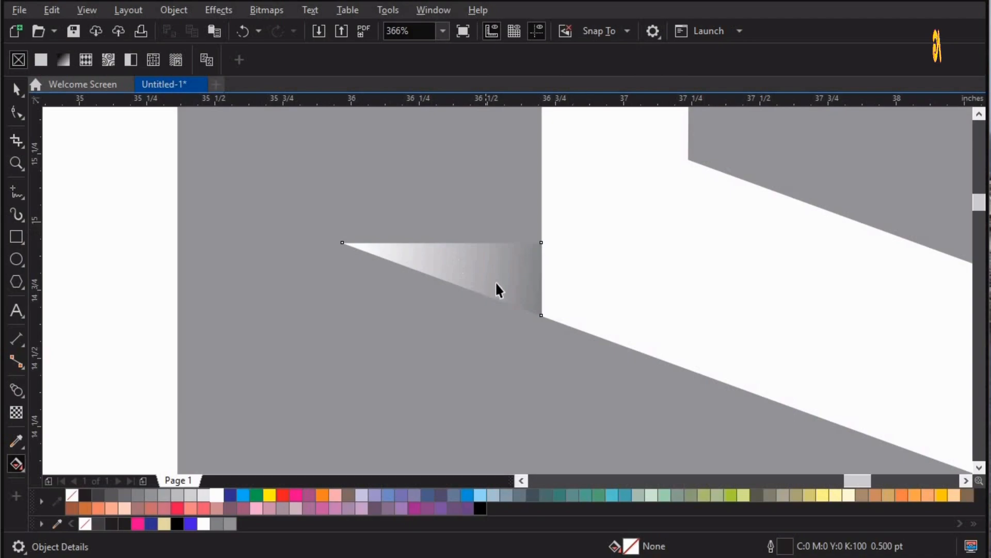
key("space")
- Place the gradient triangle at the S's upper inner notch, snapping its lower node to the notch's point
key("F4")
key("F2")
left_click_drag(326, 317, 694, 135)
left_click_drag(180, 417, 649, 162)
key("space")
left_click(284, 365)
left_click_drag(283, 365, 486, 290)
key("F2")
left_click_drag(380, 230, 531, 323)
left_click_drag(650, 353, 555, 337)
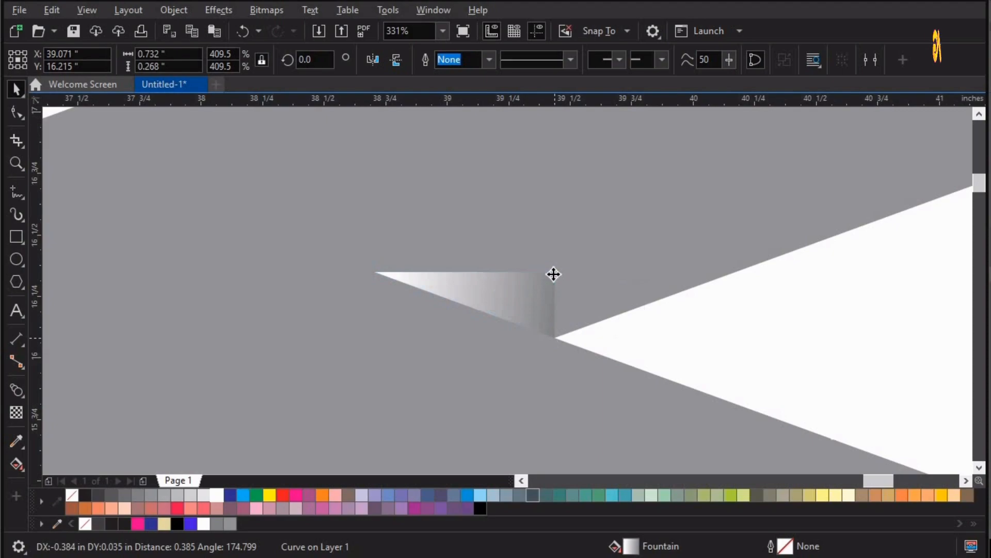
- Move the triangle's upper right node horizontally onto the notch's upper slanted edge to fit the triangle to the fold
key("F10")
left_click_drag(646, 283, 731, 280)
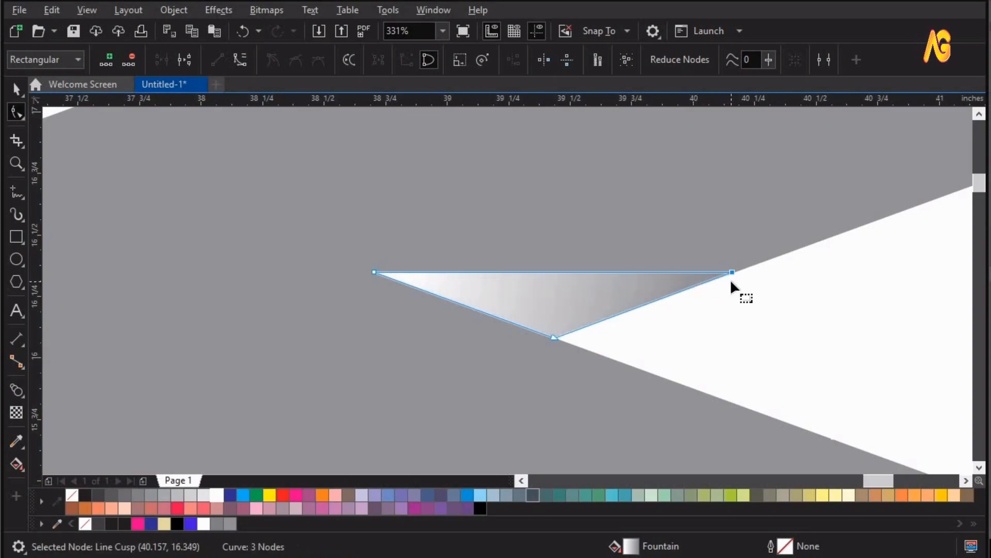
- Place a copy of the left corner's gradient triangle at the S's lower right inner corner, beneath the diagonal band
key("space")
double_click(679, 387)
key("F4")
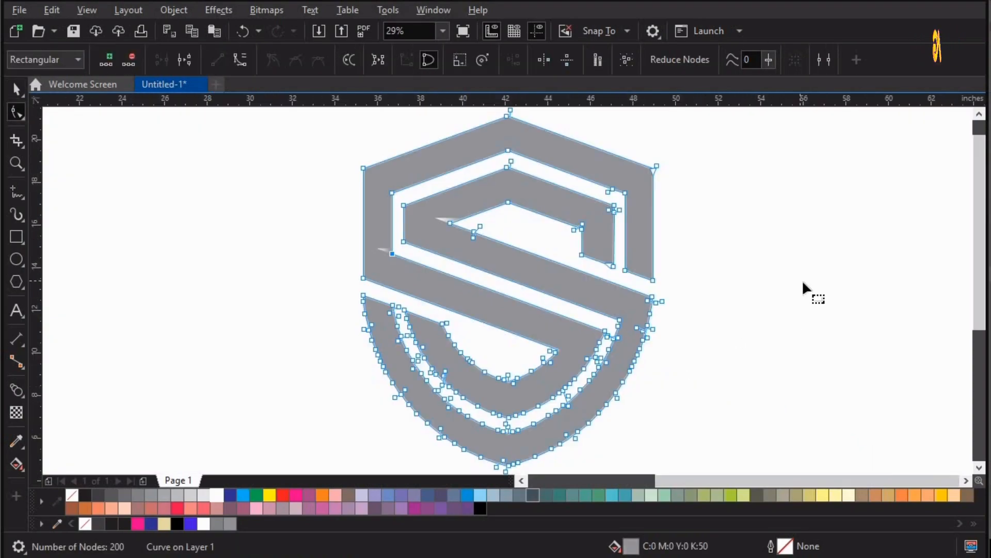
key("space")
left_click(794, 255)
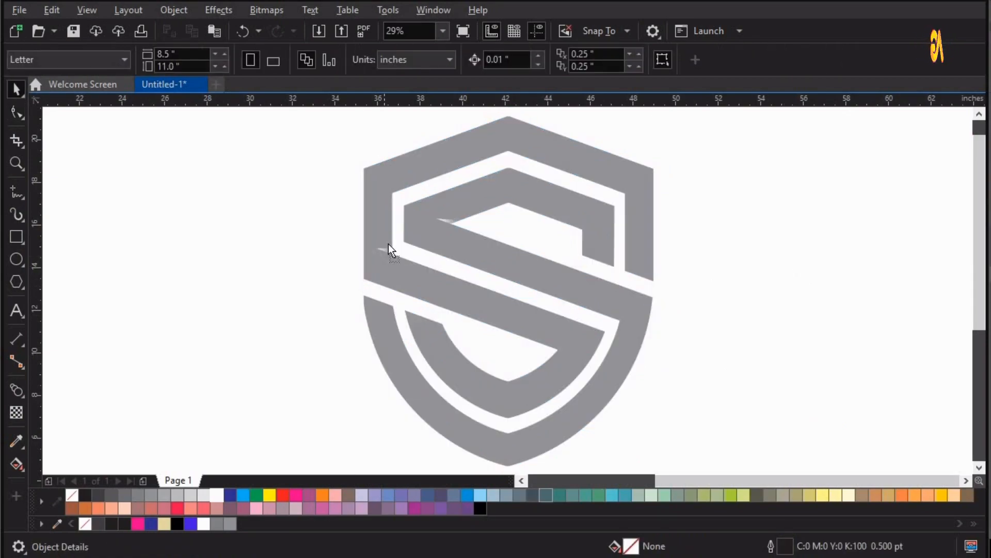
left_click(615, 316)
key("z")
left_click_drag(704, 347, 565, 293)
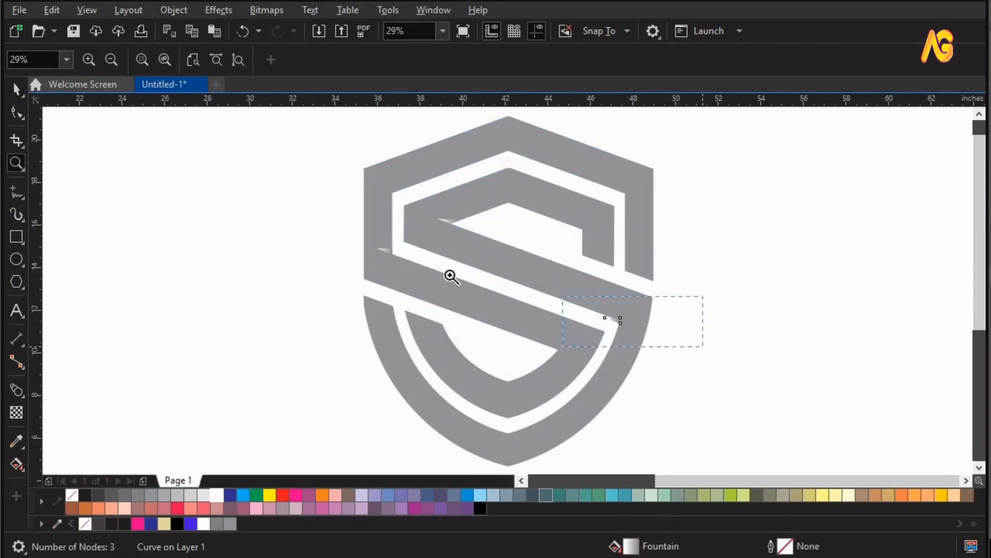
- Rotate the copied triangle 180° and snap its upper node to the lower right inner corner's point
key("space")
left_click(330, 267)
left_click_drag(321, 262, 501, 333)
key("space")
key("space")
left_click_drag(326, 269, 424, 283)
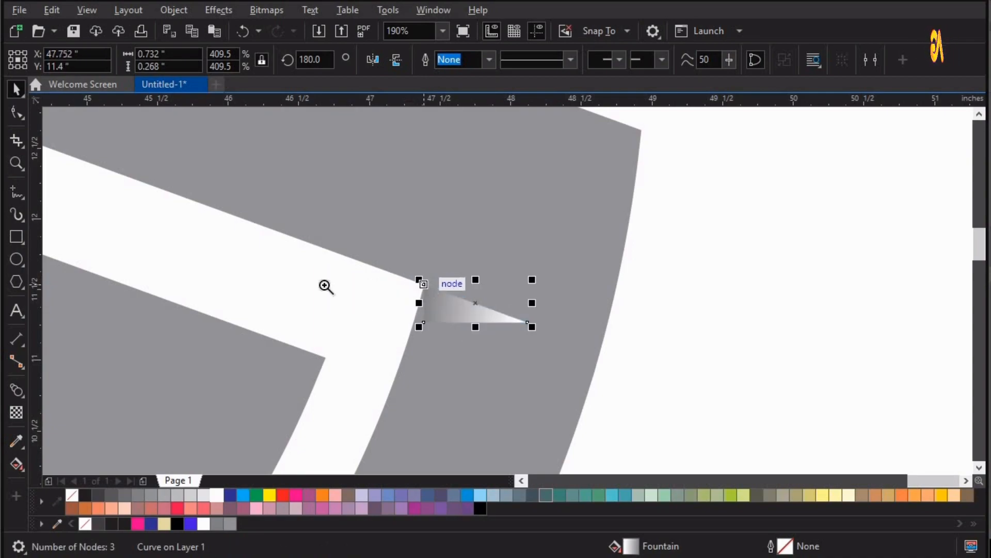
- Move the copied triangle's lower left node onto the outer band's curved inner edge and deselect the triangle
left_click_drag(313, 229, 671, 389)
key("F10")
left_click_drag(350, 322, 326, 320)
scroll(529, 348, "down", 5)
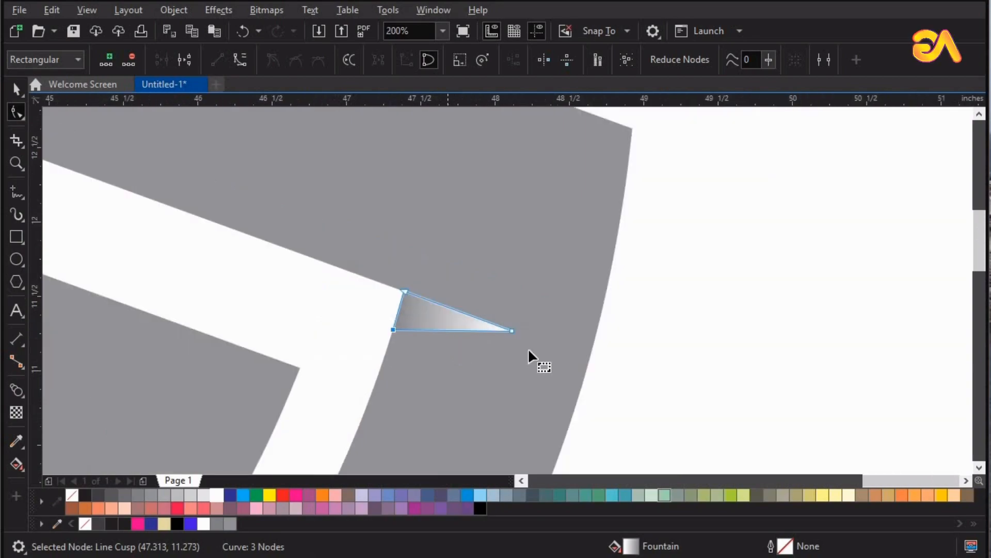
key("space")
left_click(500, 383)
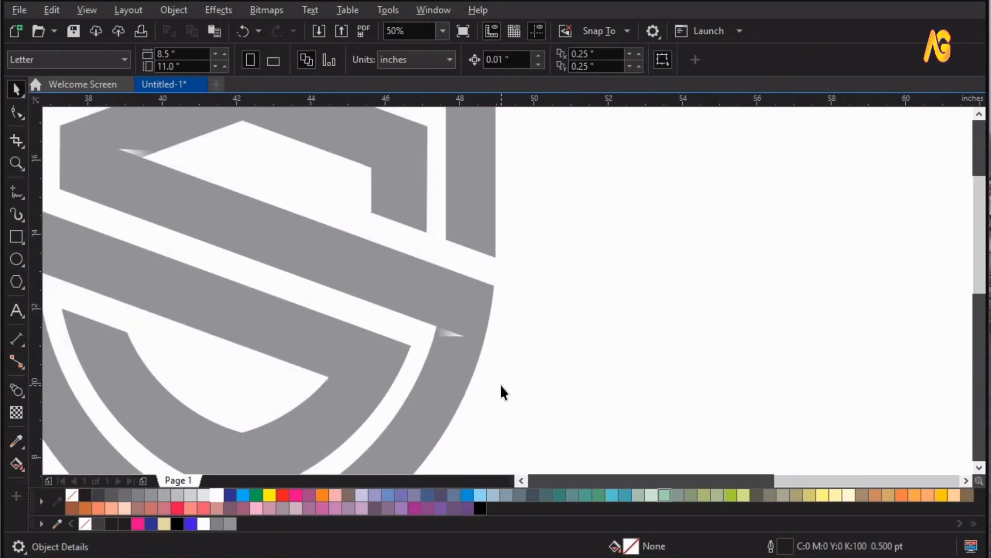
- Copy the upper notch's gradient triangle to the right corner of the S's lower inner opening
key("F4")
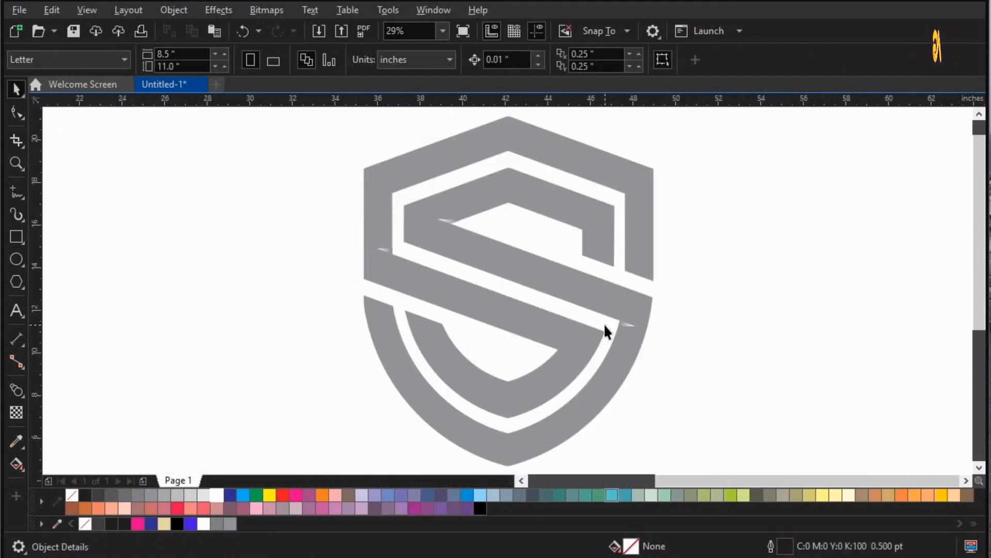
left_click_drag(450, 220, 571, 352)
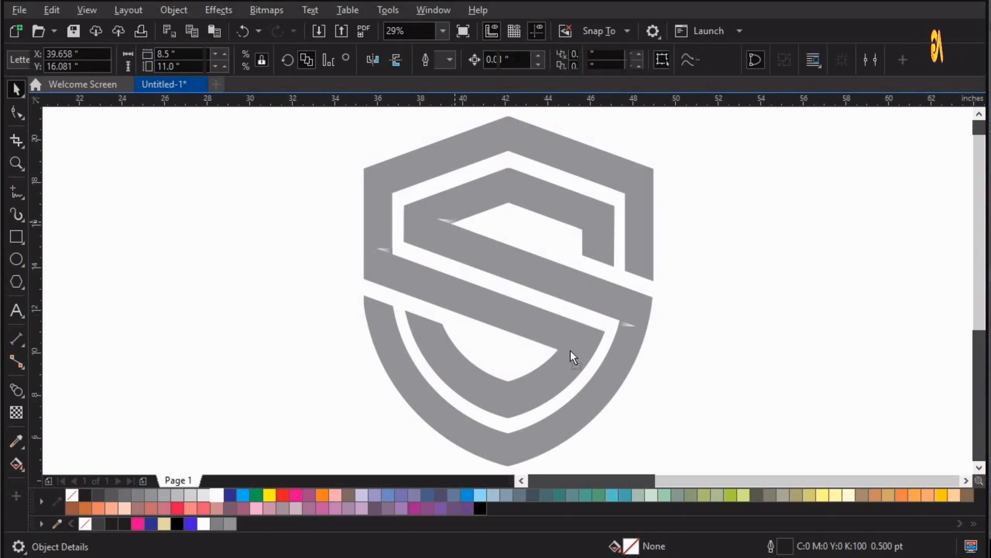
right_click(571, 352)
key("z")
left_click_drag(649, 403, 538, 326)
- Rotate the new triangle 180° and snap its upper node to the point of the lower opening's right corner
key("space")
left_click(410, 262)
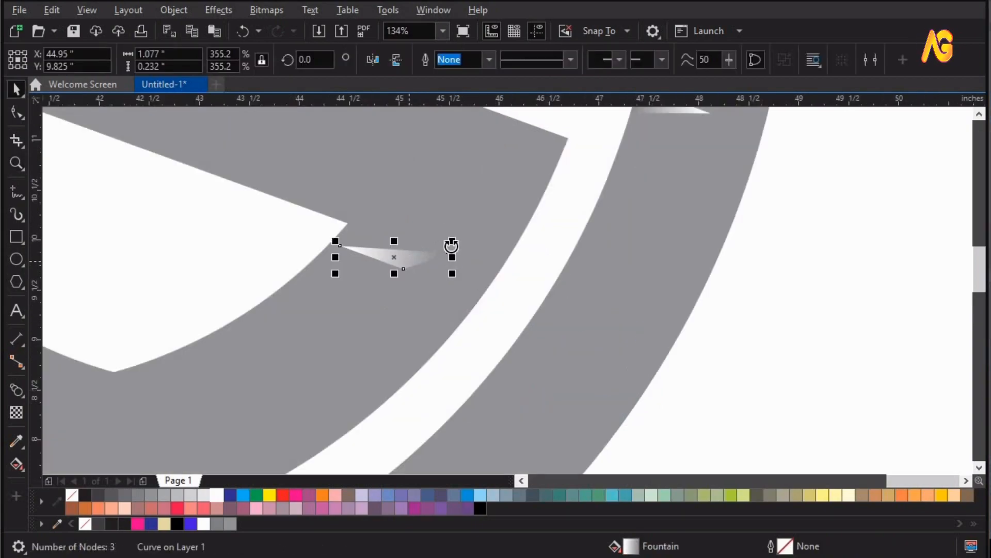
left_click_drag(454, 243, 428, 294)
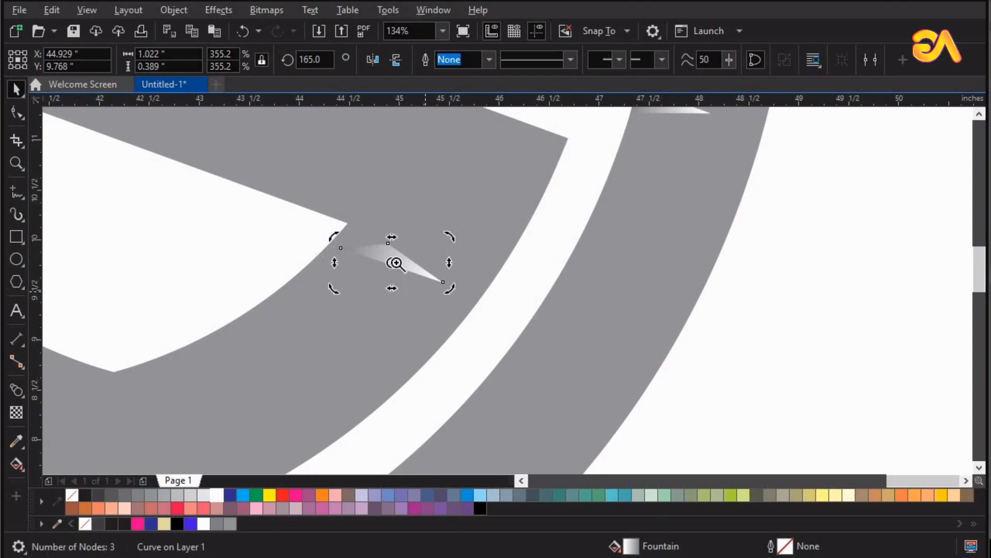
key("ctrl+z")
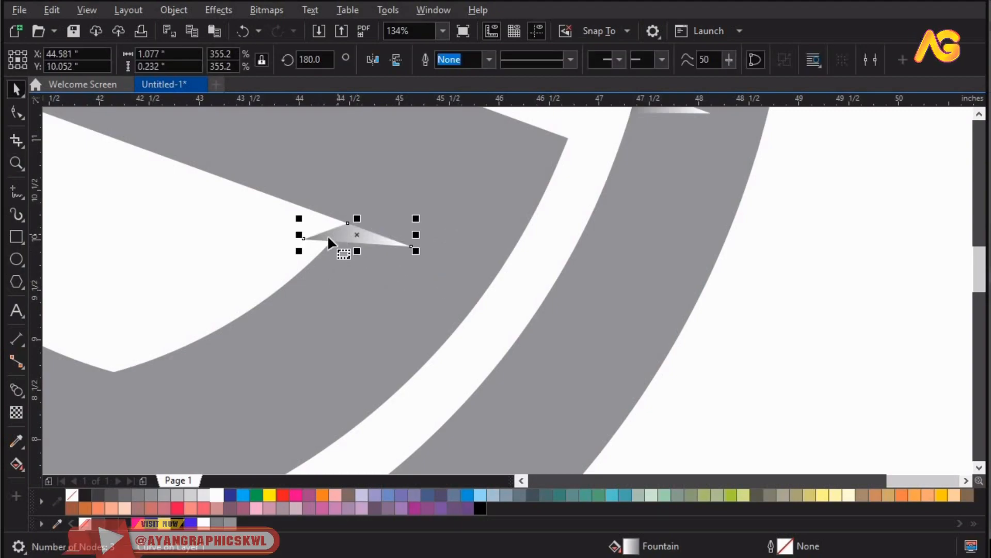
- Move the new triangle's left node onto the lower opening's curved edge and deselect the triangle
key("F10")
left_click_drag(303, 238, 331, 241)
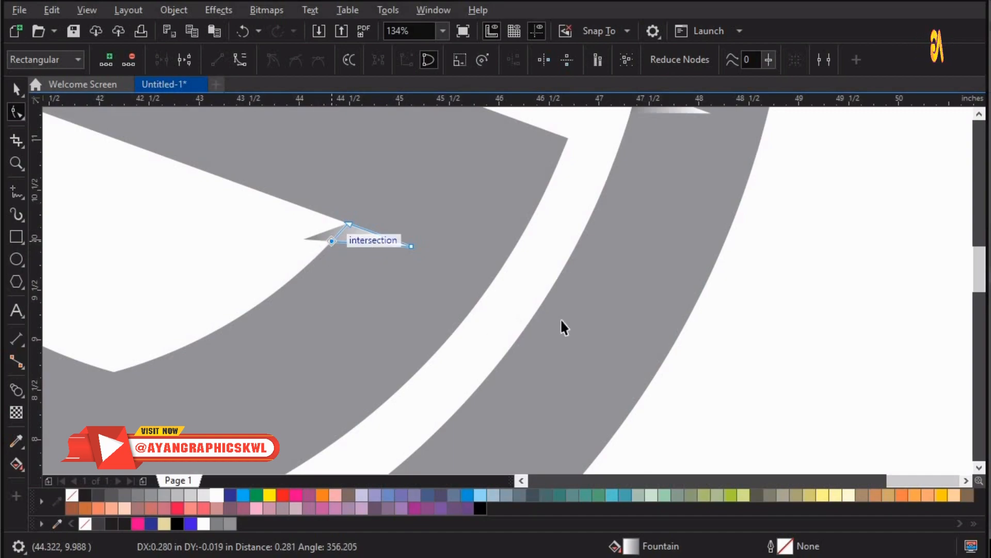
key("space")
left_click(822, 259)
- Fill the welded S shield shape with black and deselect it
key("F4")
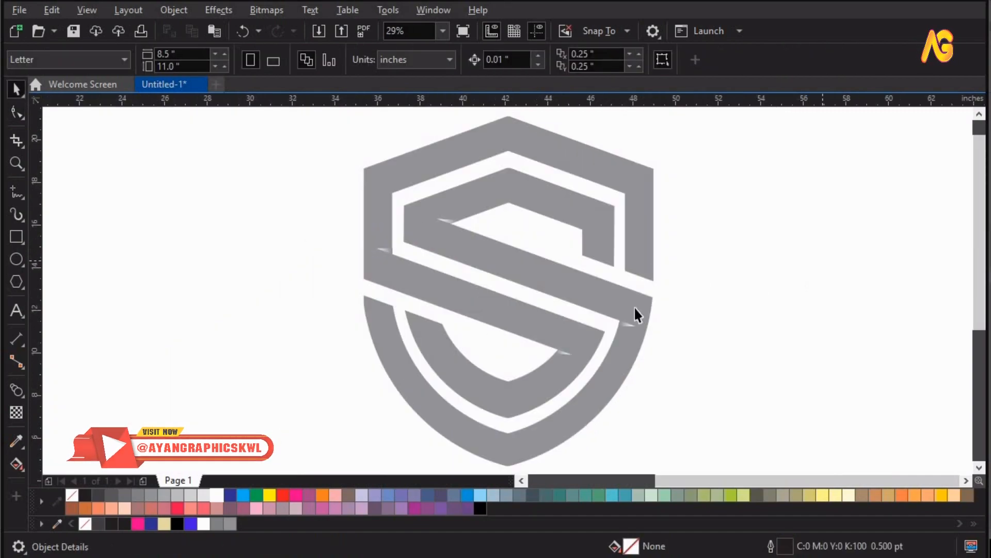
left_click(593, 218)
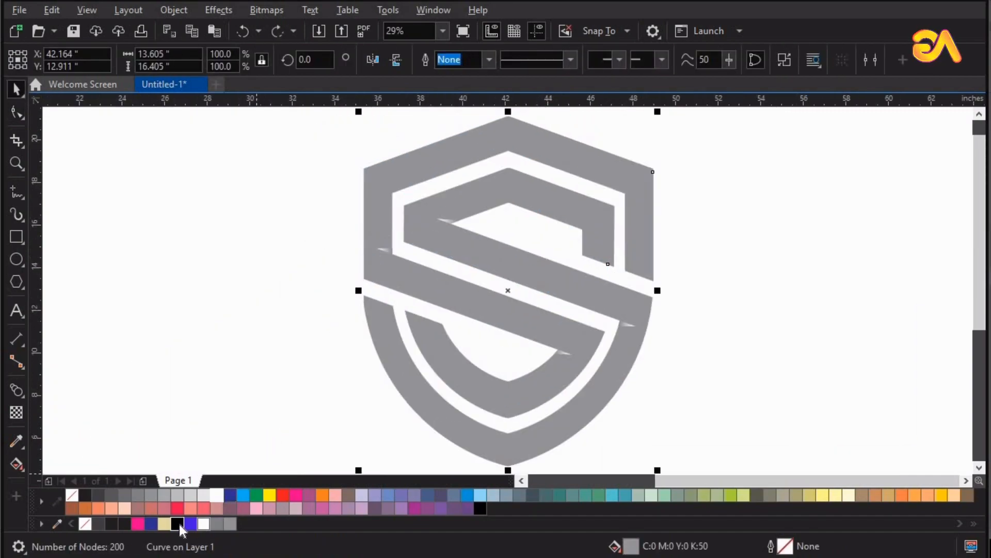
left_click(801, 291)
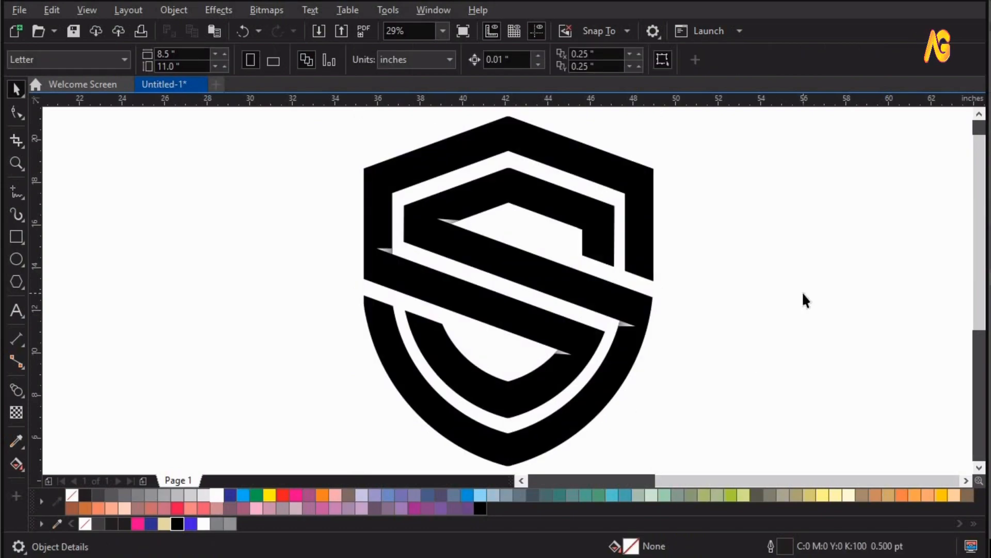